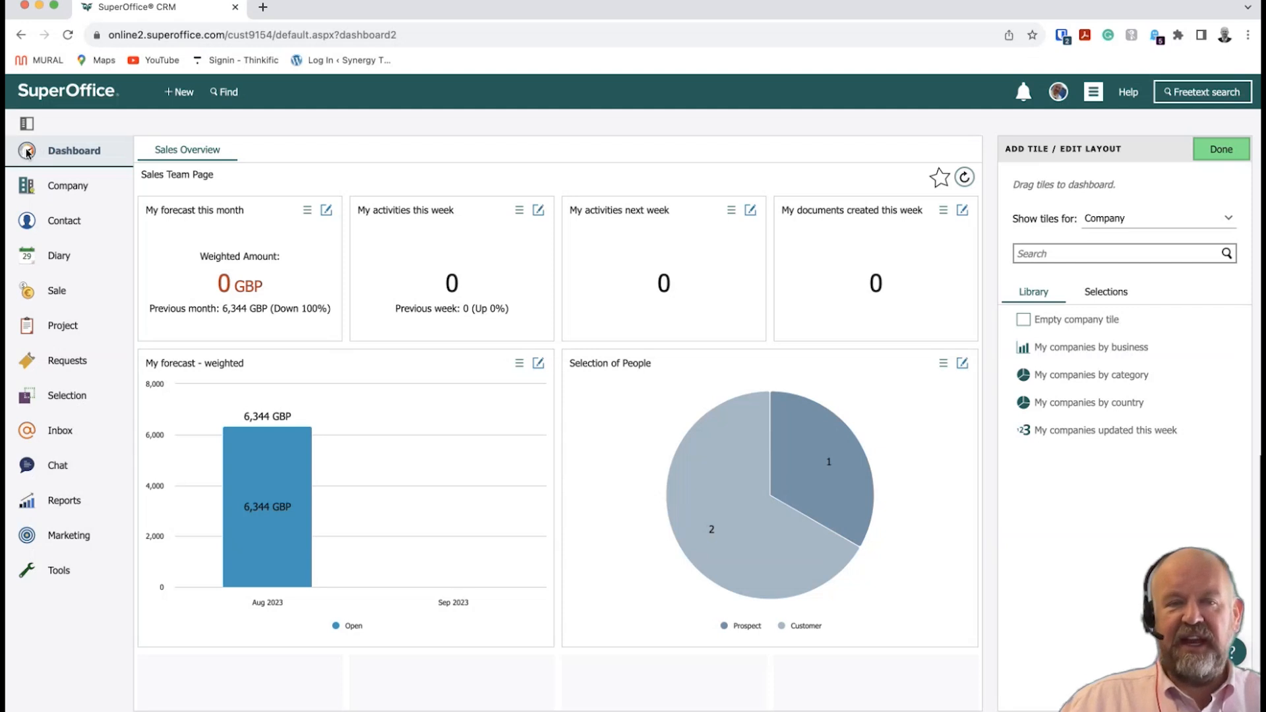
Return to the Dashboard screen with the Sales Overview and collapse the navigation sidebar to icons only.
click(25, 193)
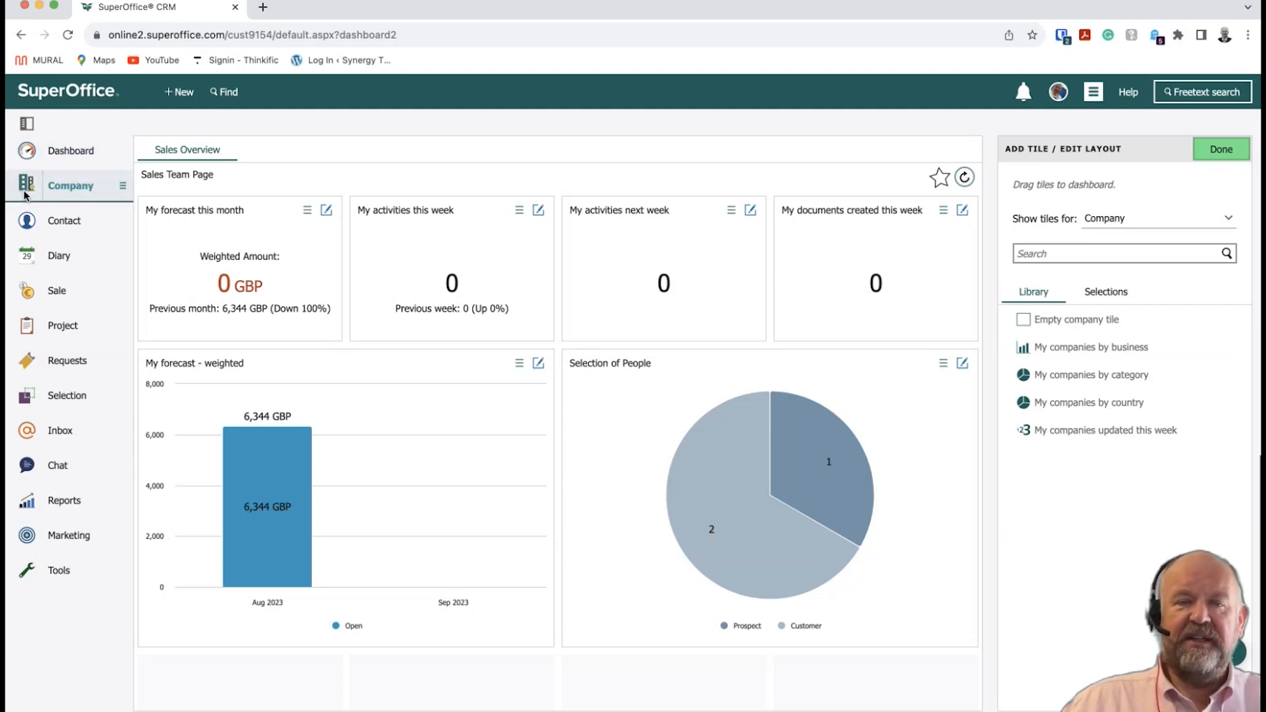
click(27, 153)
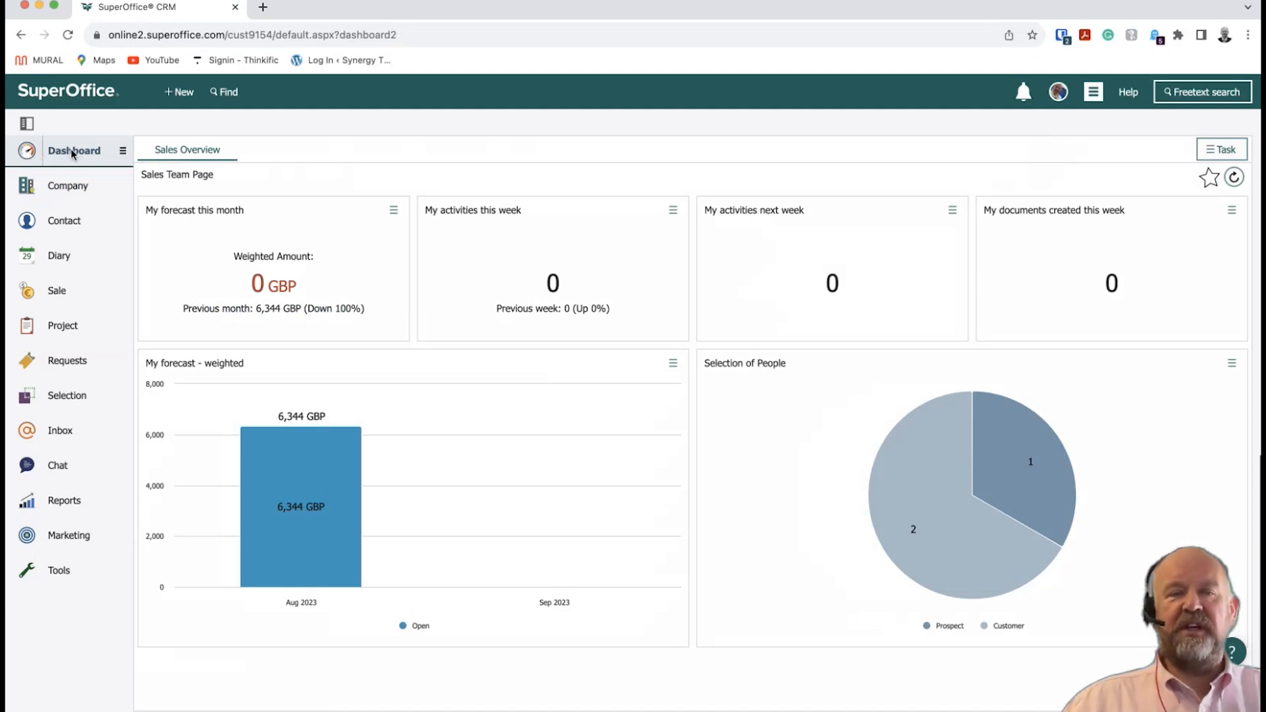
mouse_move(71, 153)
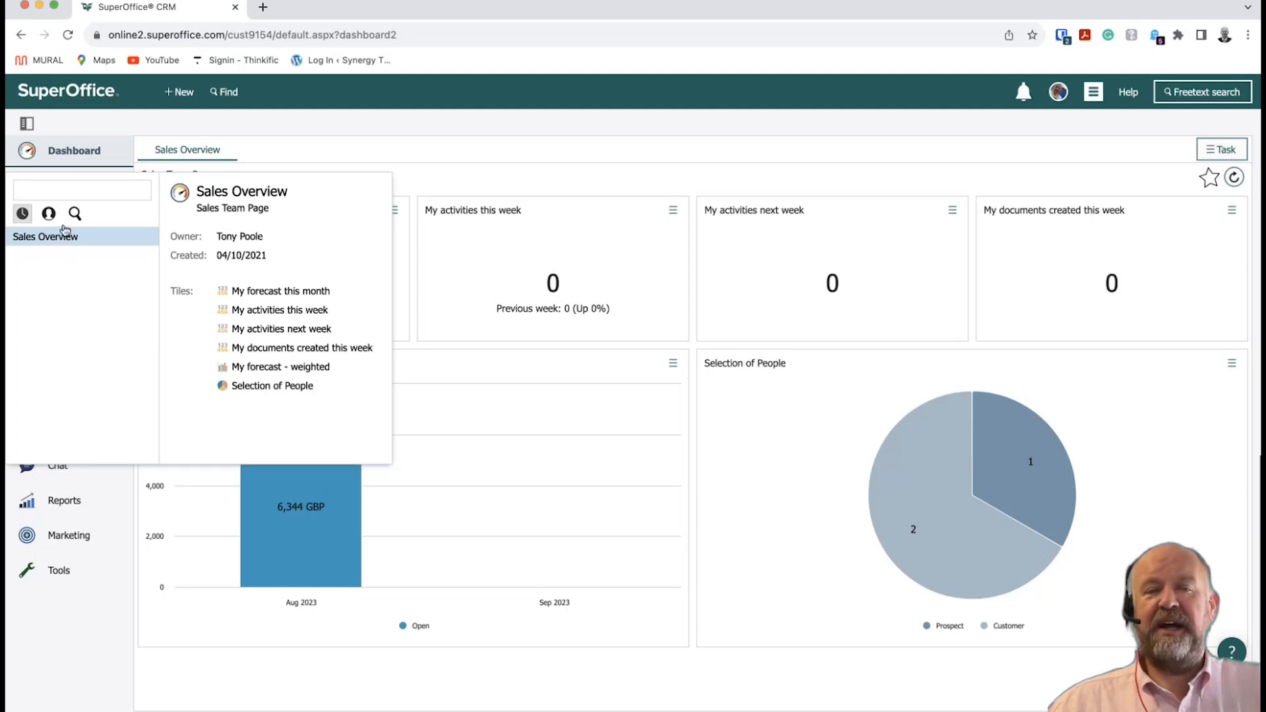
click(70, 155)
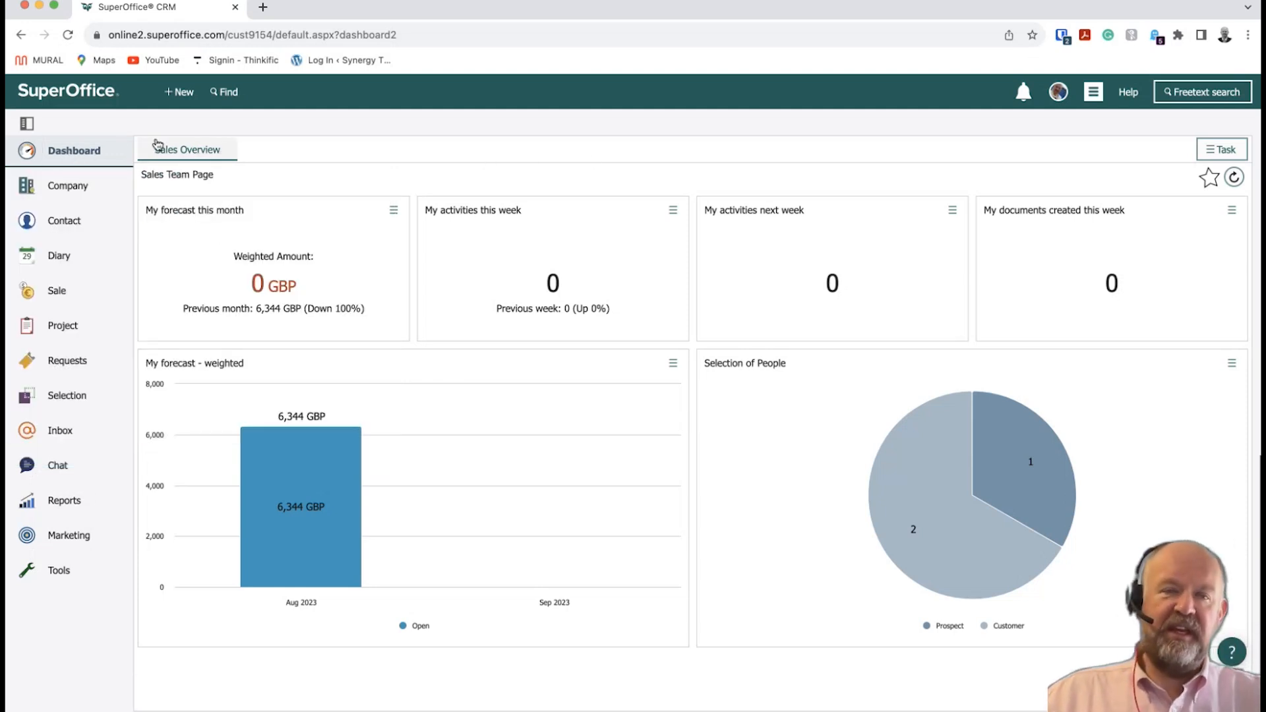
click(27, 125)
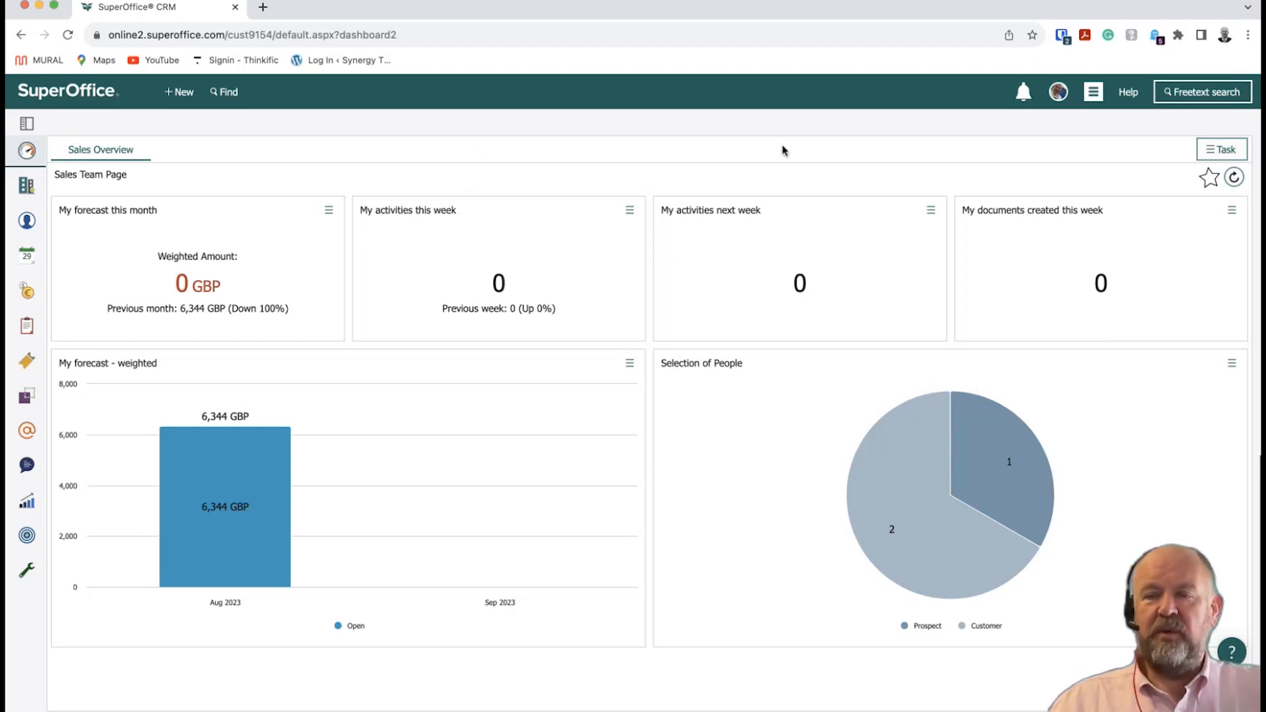
Start a new dashboard and name it "Synergy Dashboard".
click(1226, 151)
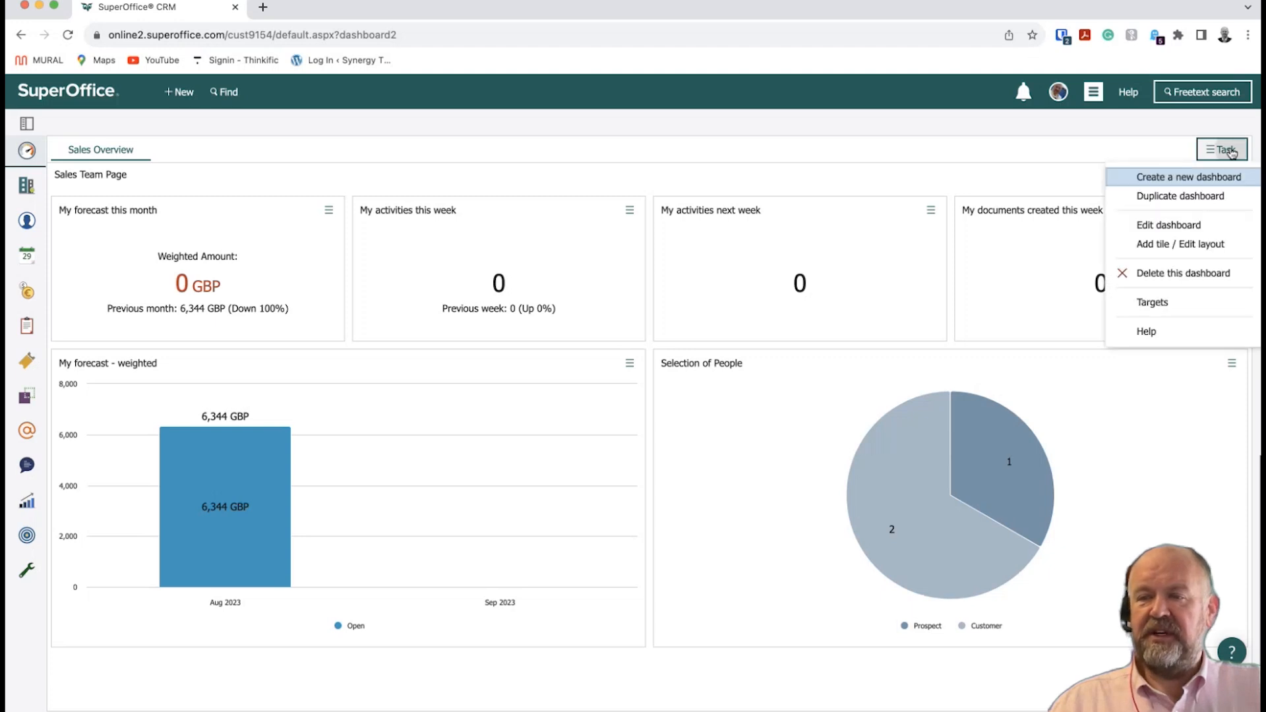
click(1202, 178)
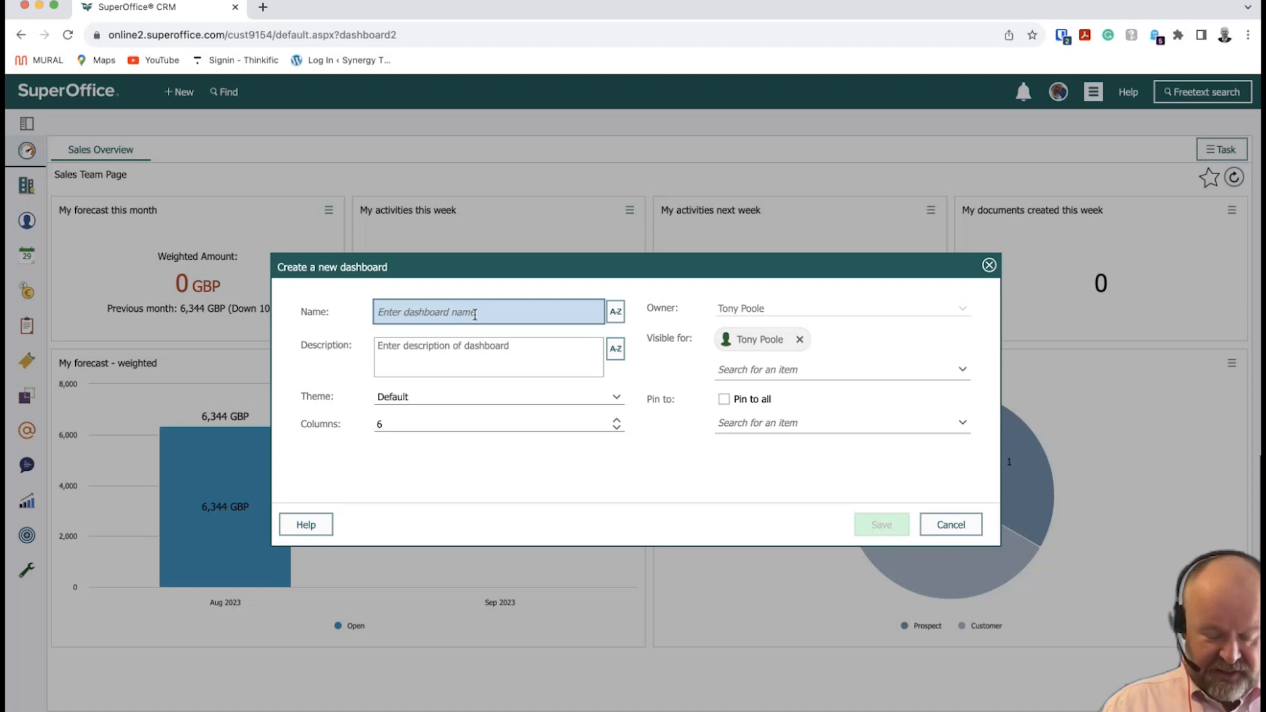
text(Syne)
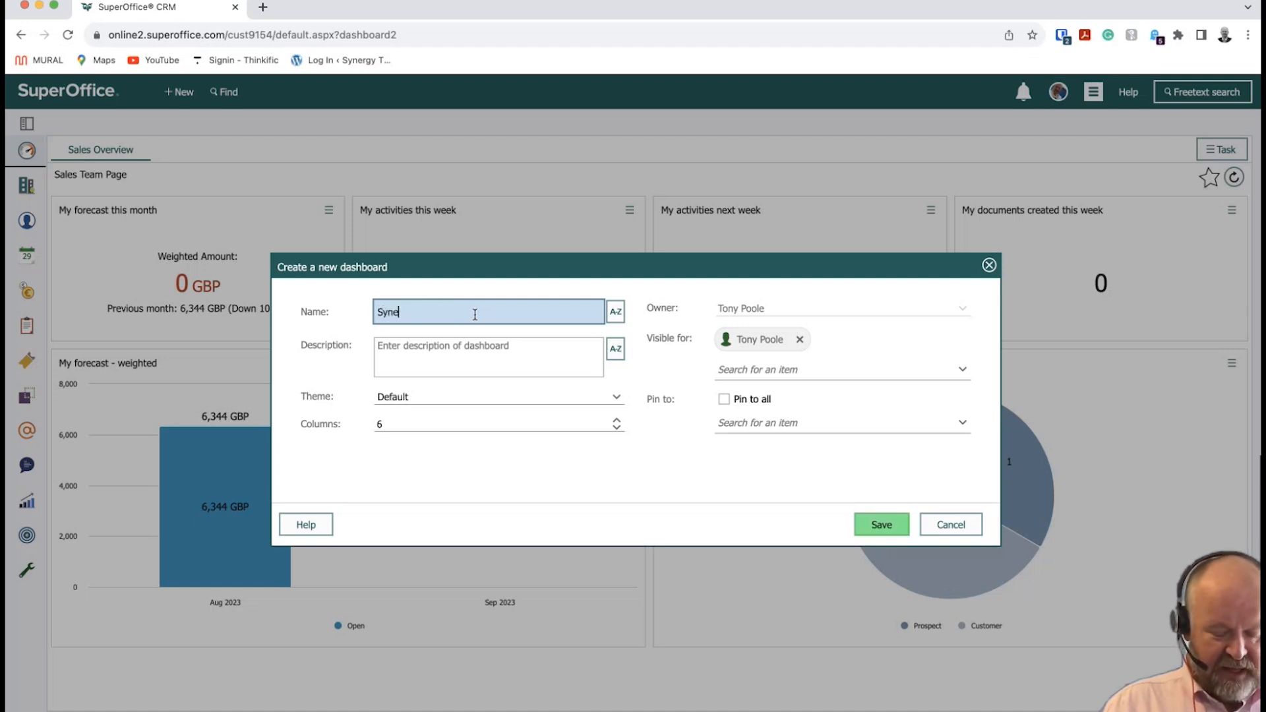
text(rgy Das)
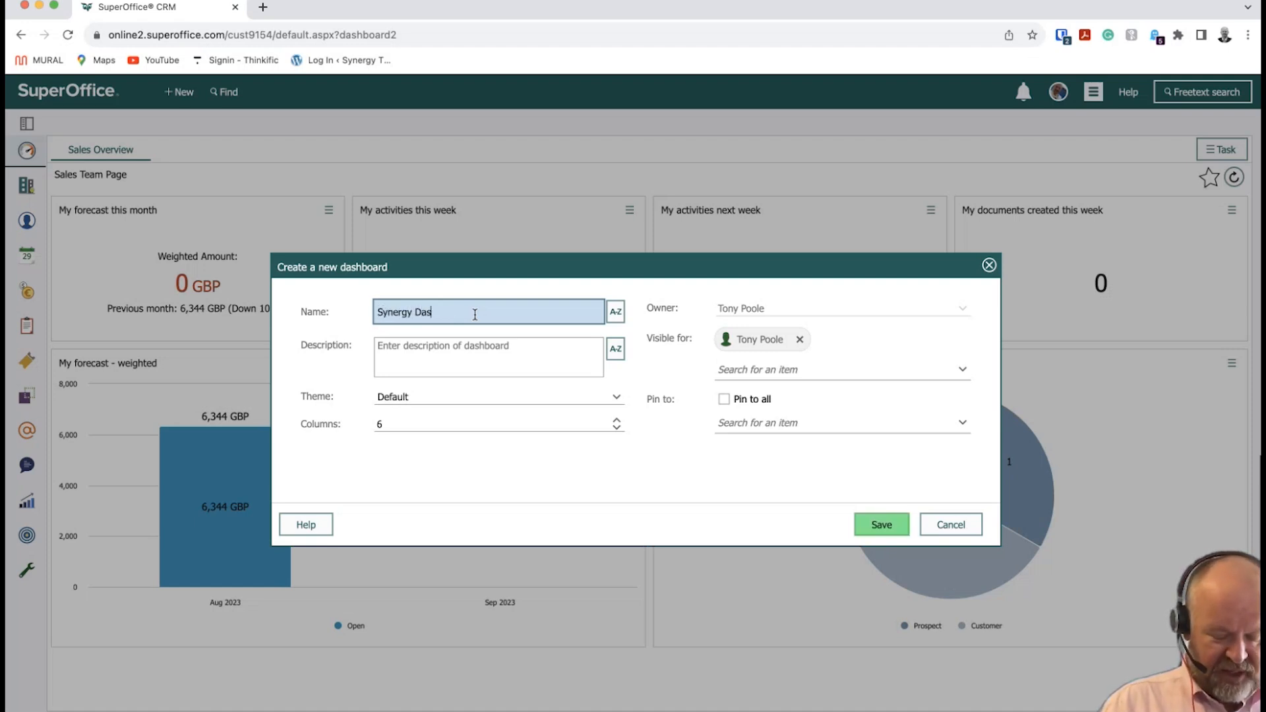
text(hboard)
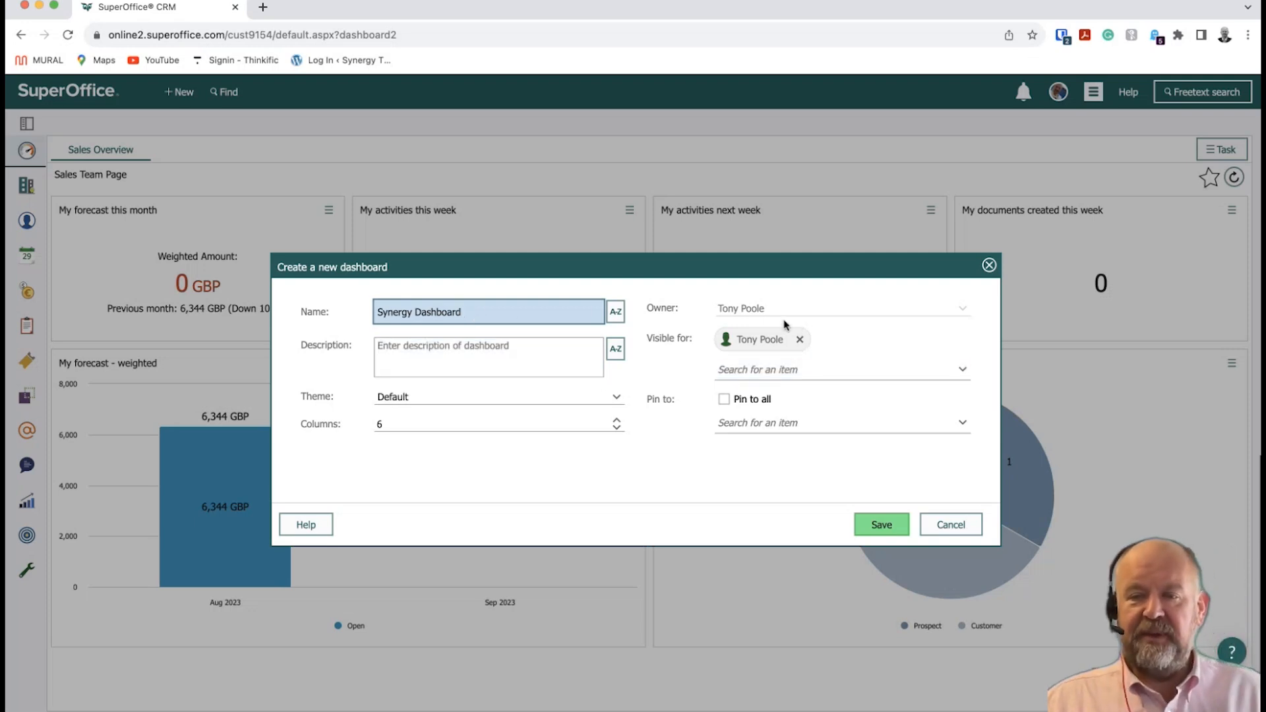
click(743, 312)
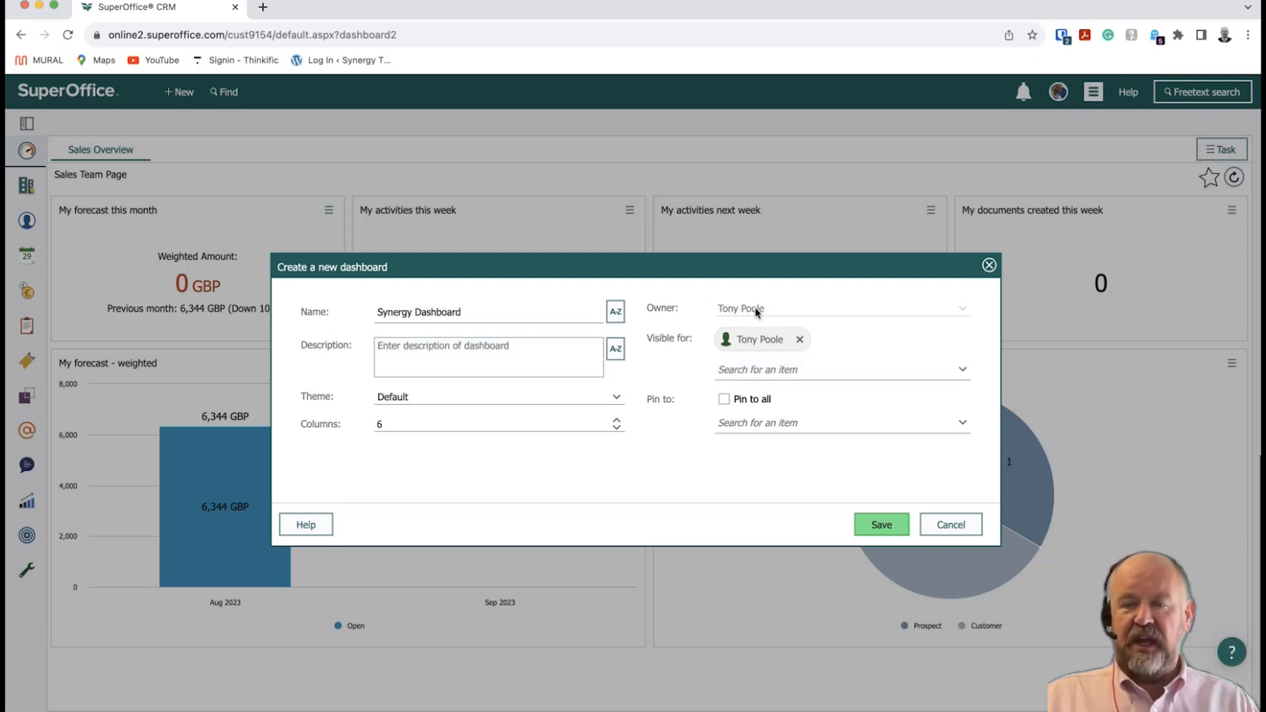
mouse_move(758, 312)
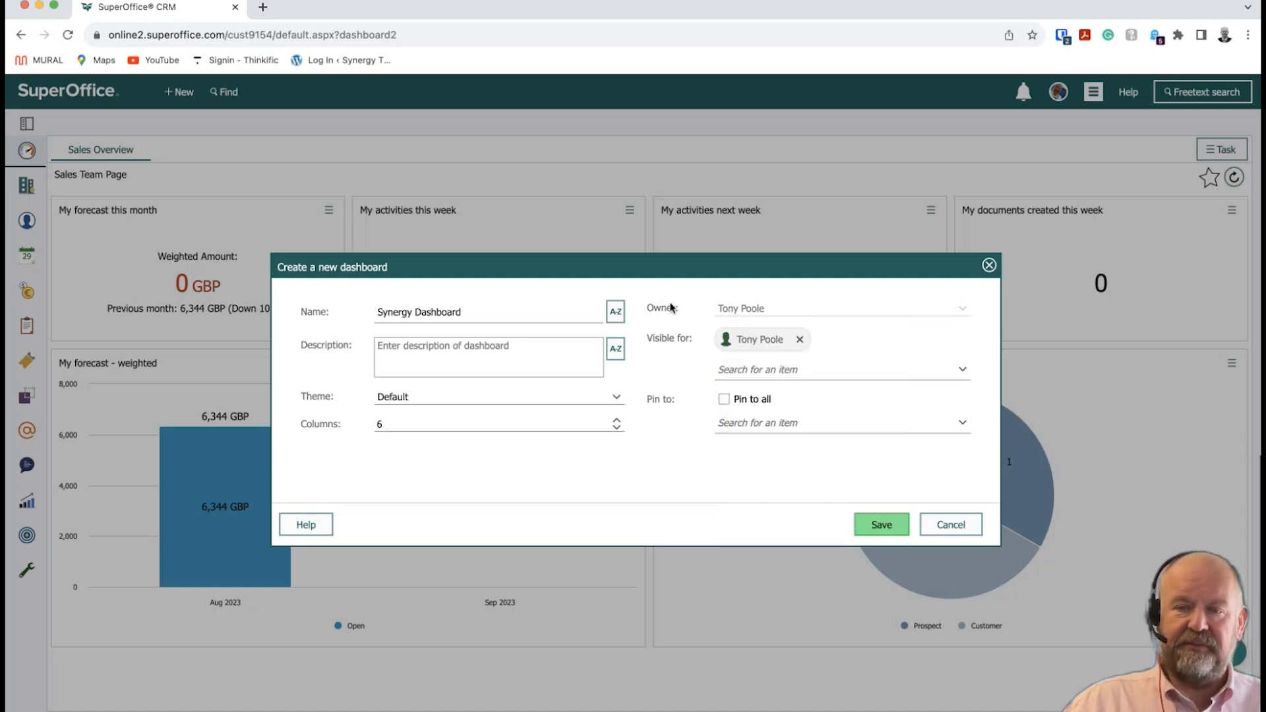
Enter "Synergy Technology Overview Dashboard" as the new dashboard's description.
click(424, 347)
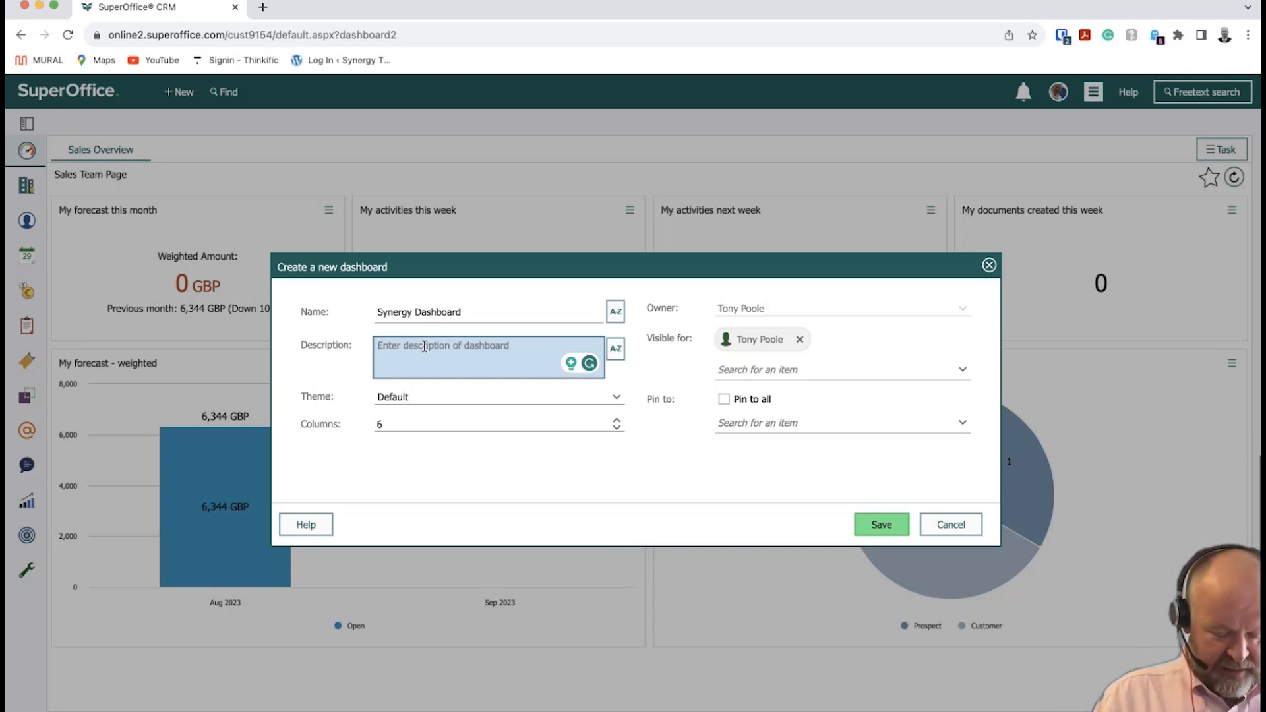
text(Synergy Tech)
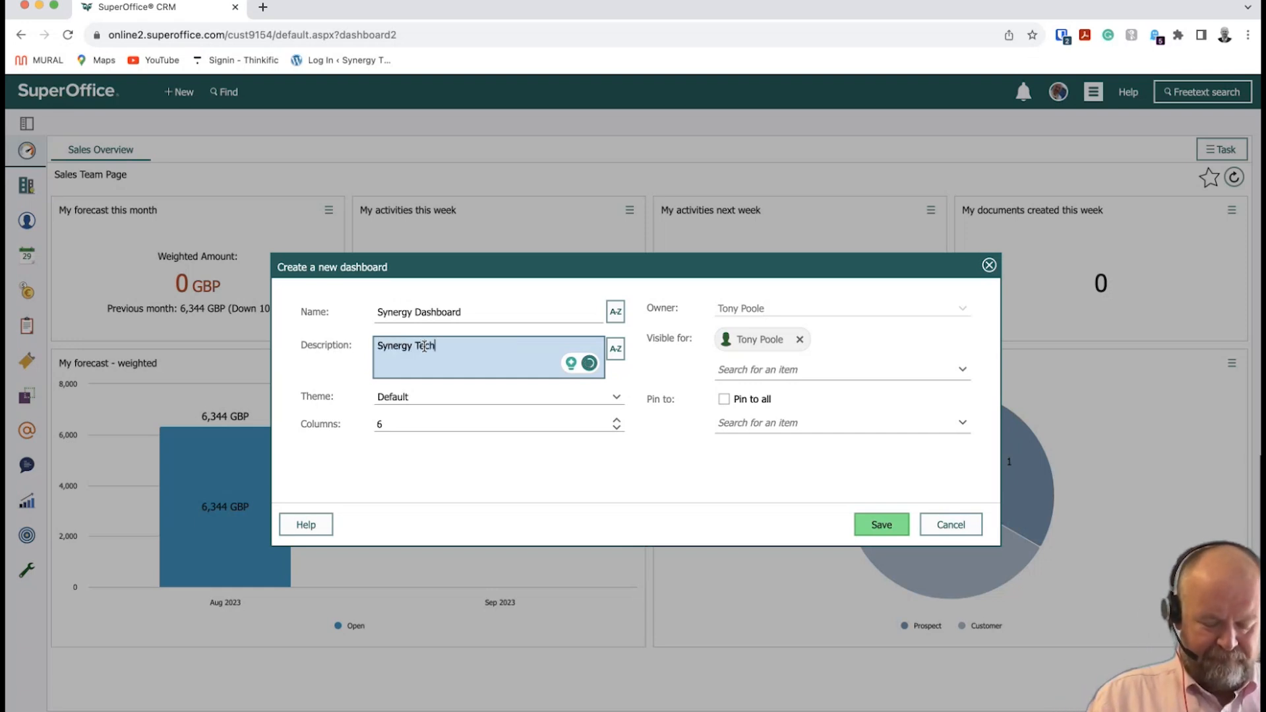
text(nology Ove)
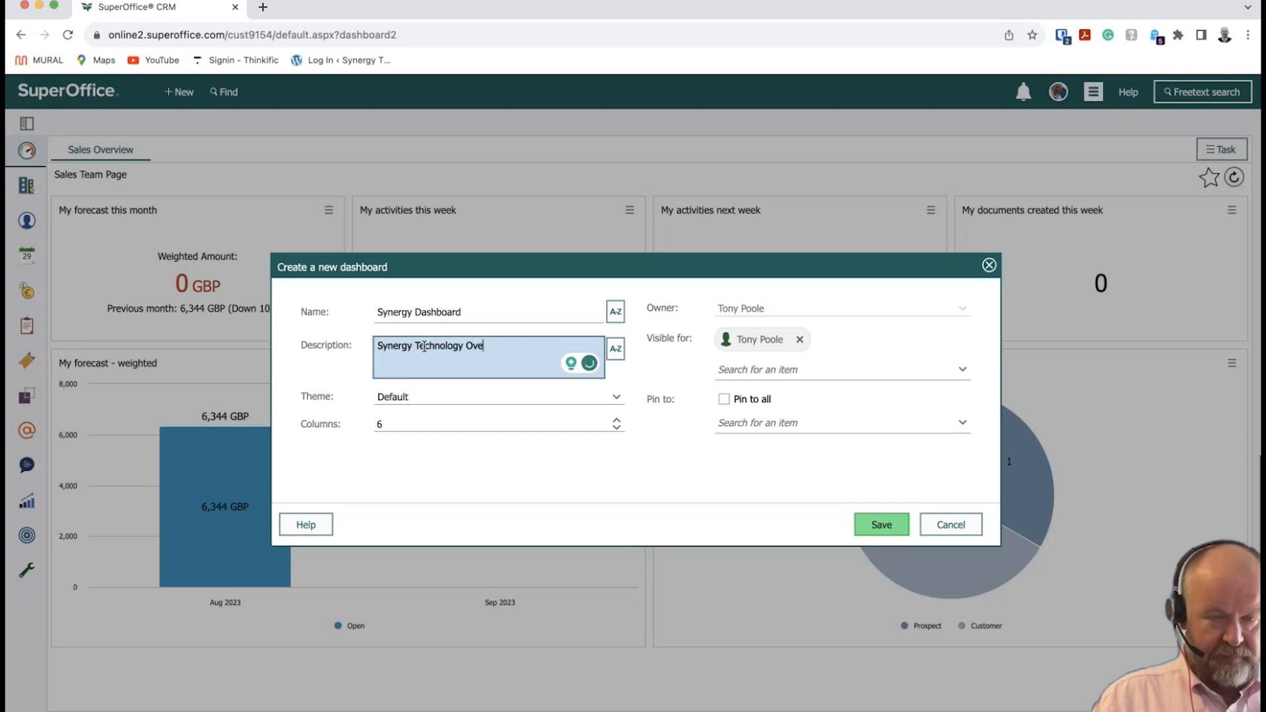
text(rview Dashboard)
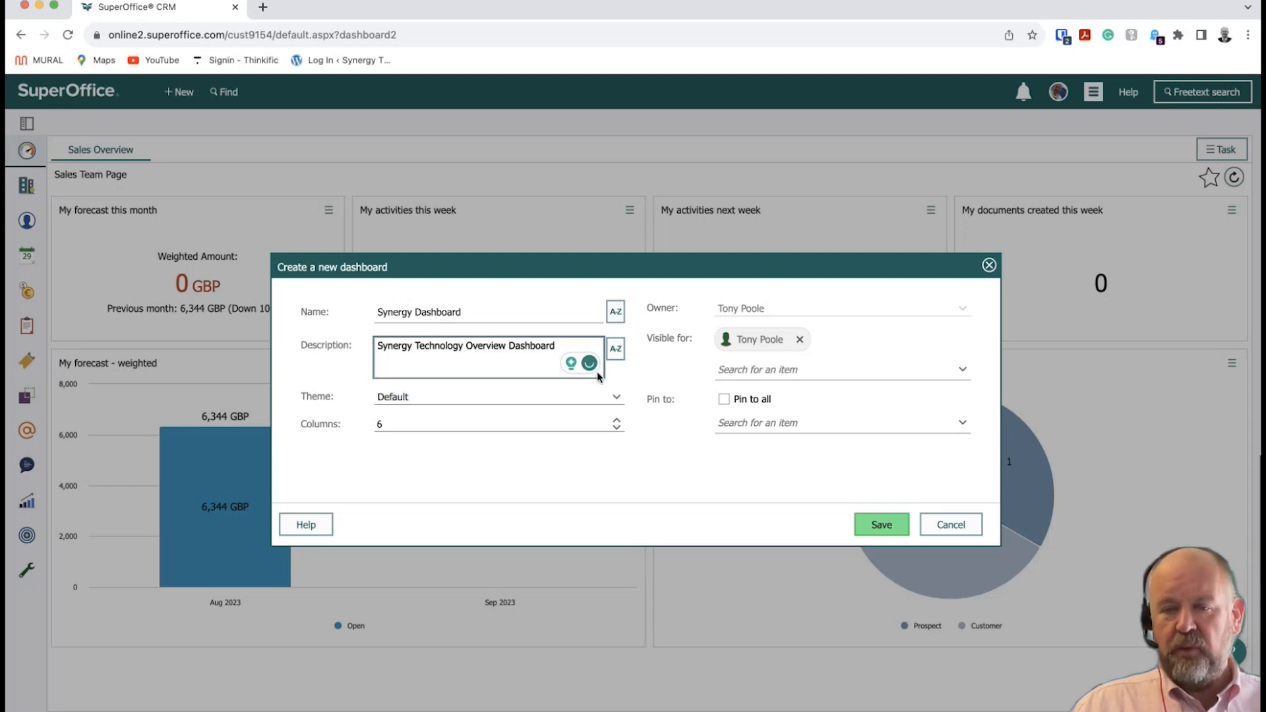
click(573, 292)
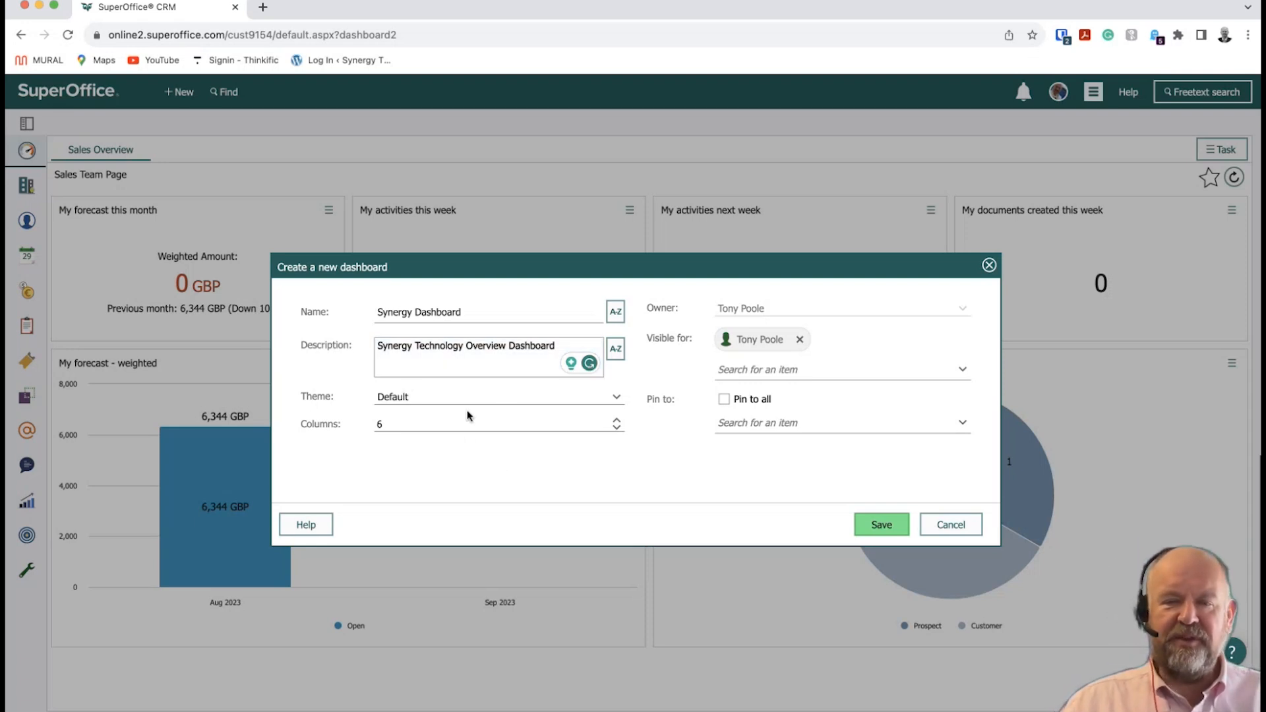
Review the available themes, keep Default, and set the dashboard's number of columns to 3.
click(408, 395)
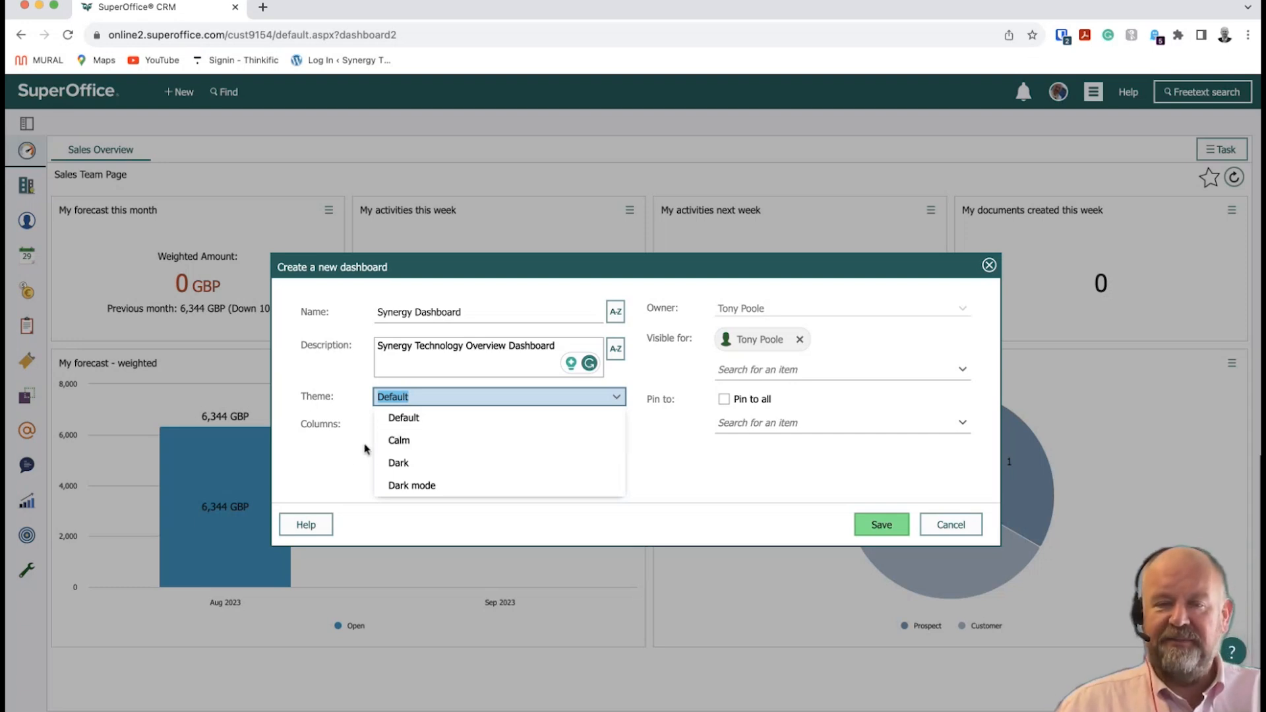
click(345, 453)
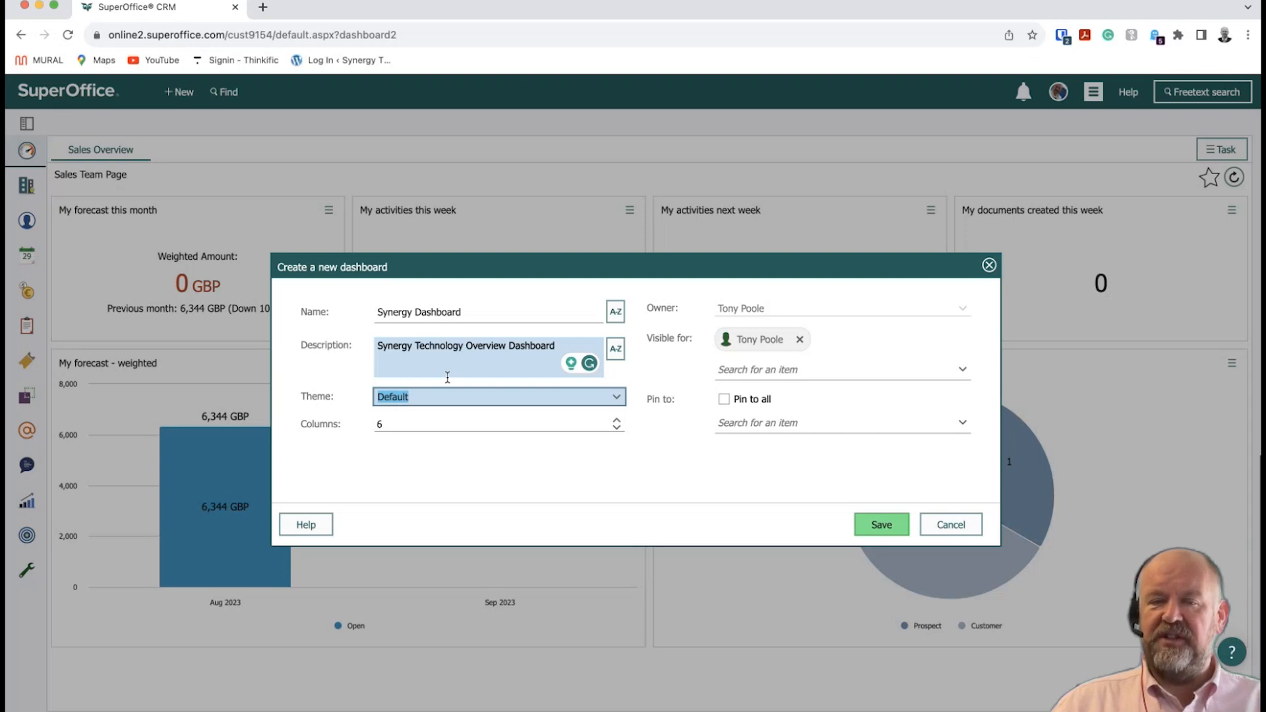
double_click(617, 430)
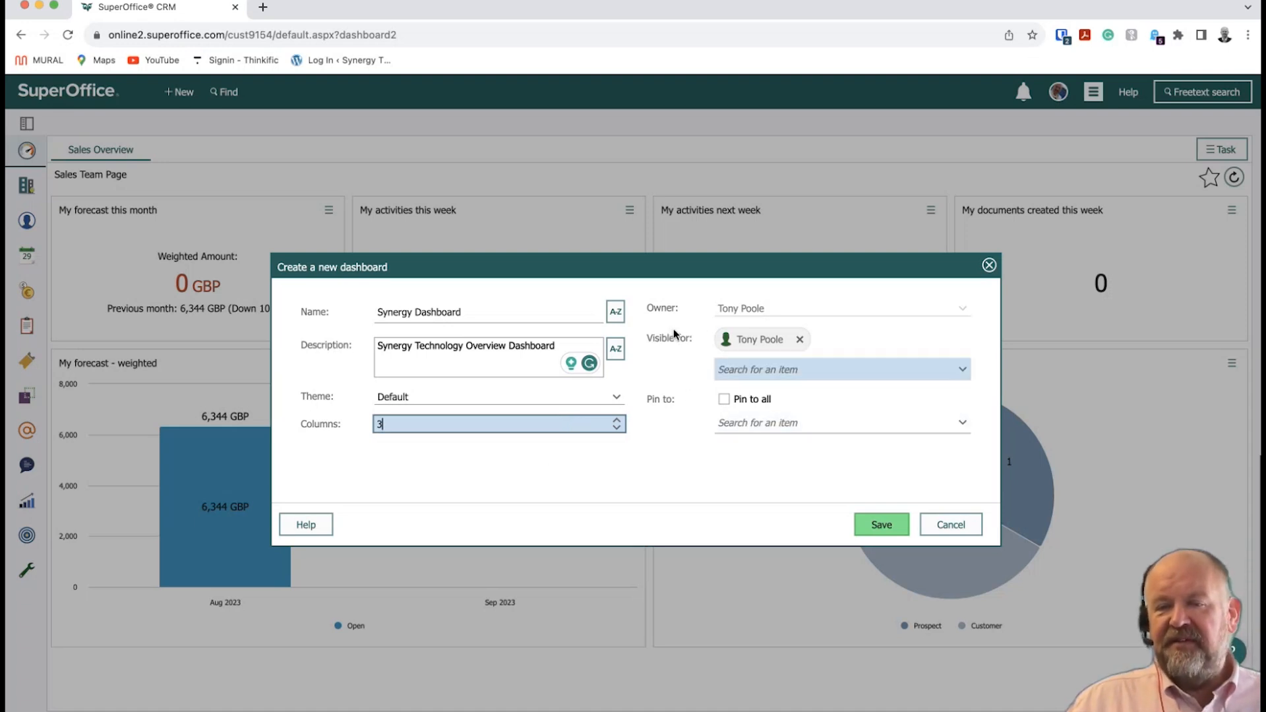
Make the dashboard visible to four more Administration group members: the first three listed and the last one.
click(769, 367)
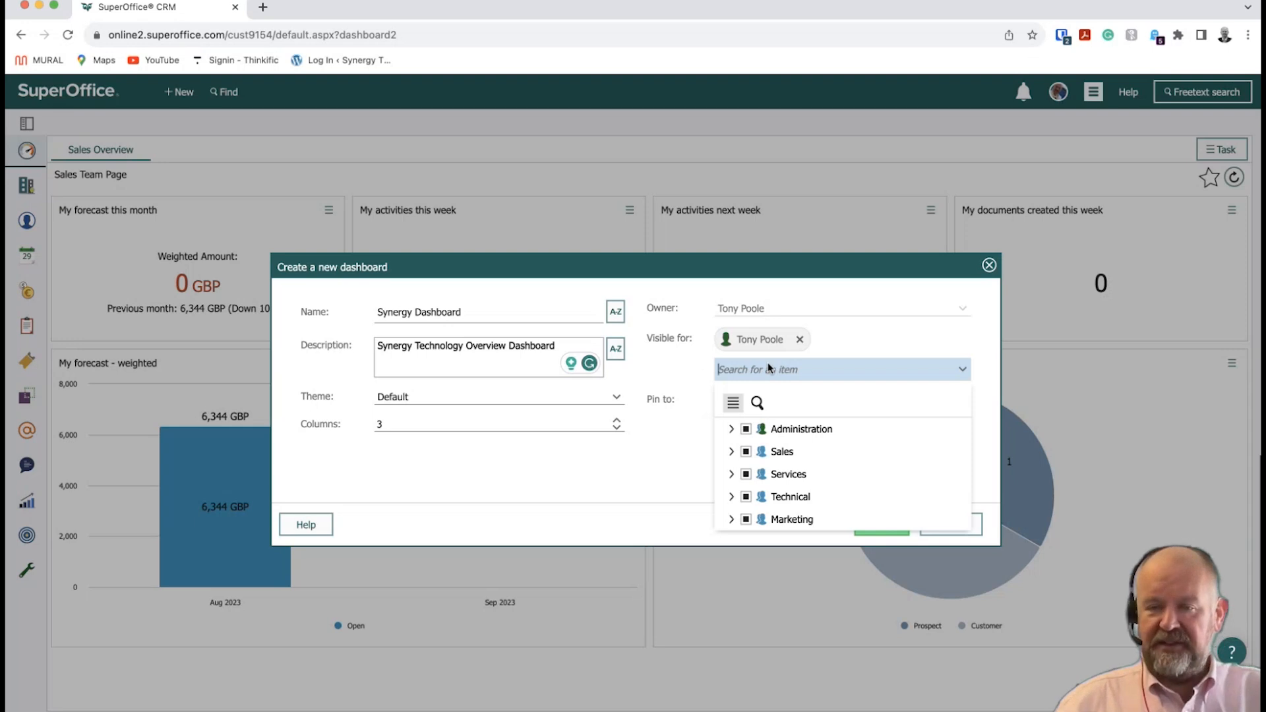
click(728, 432)
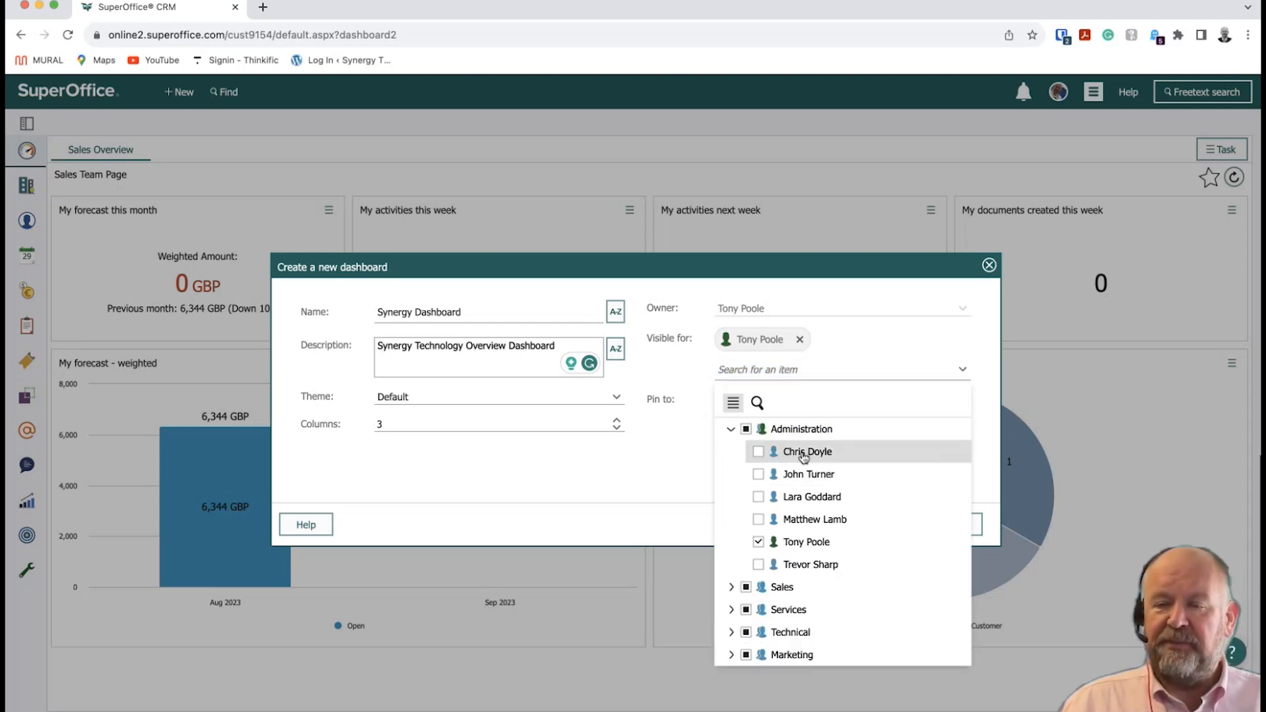
click(759, 455)
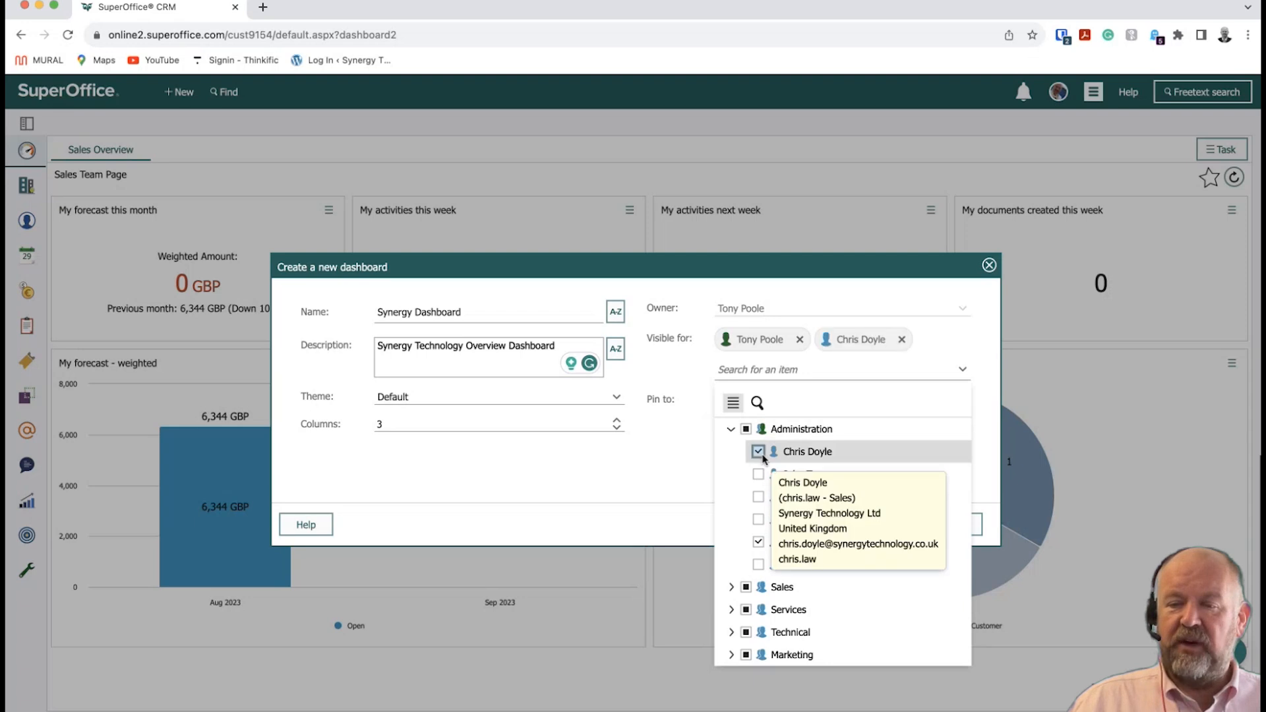
click(759, 474)
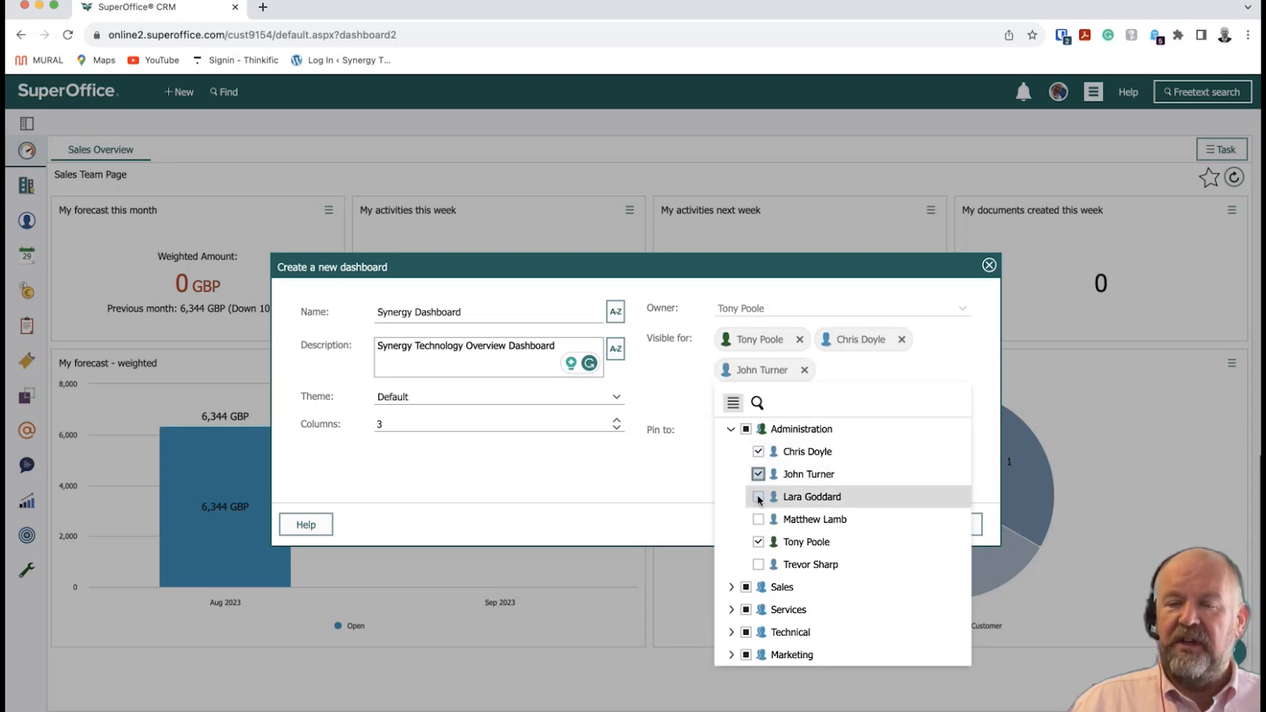
click(759, 497)
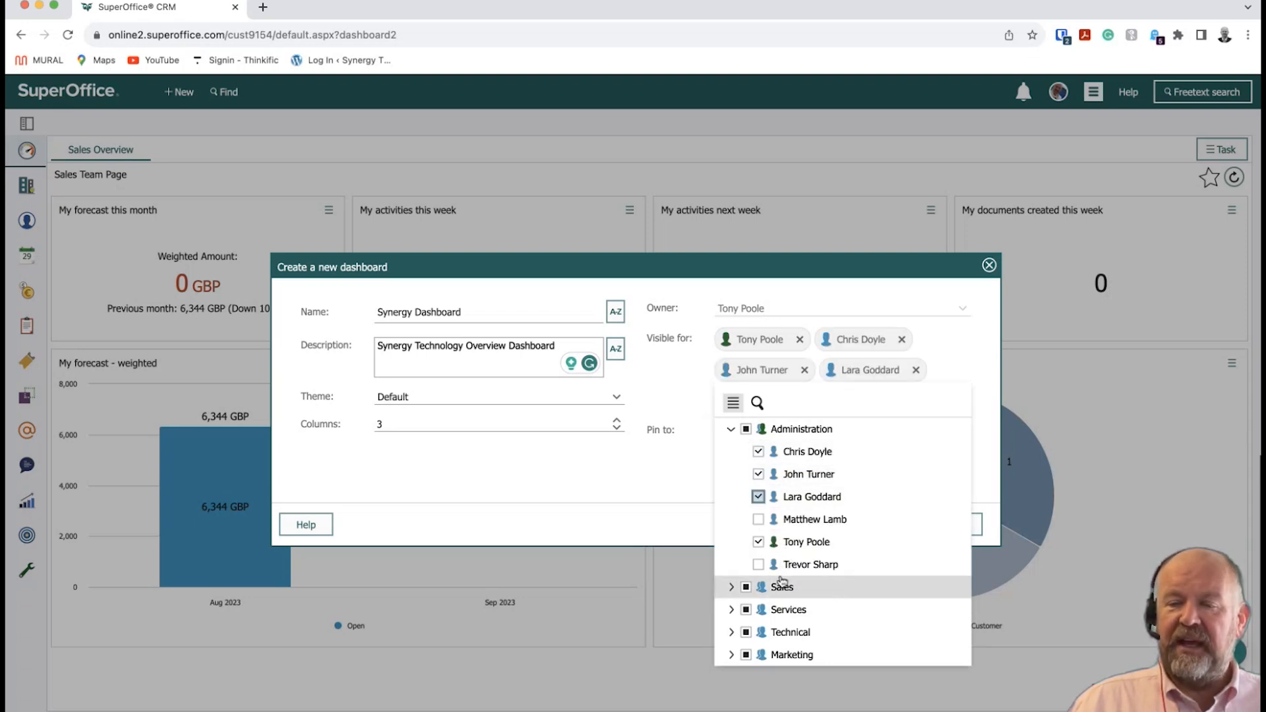
click(758, 566)
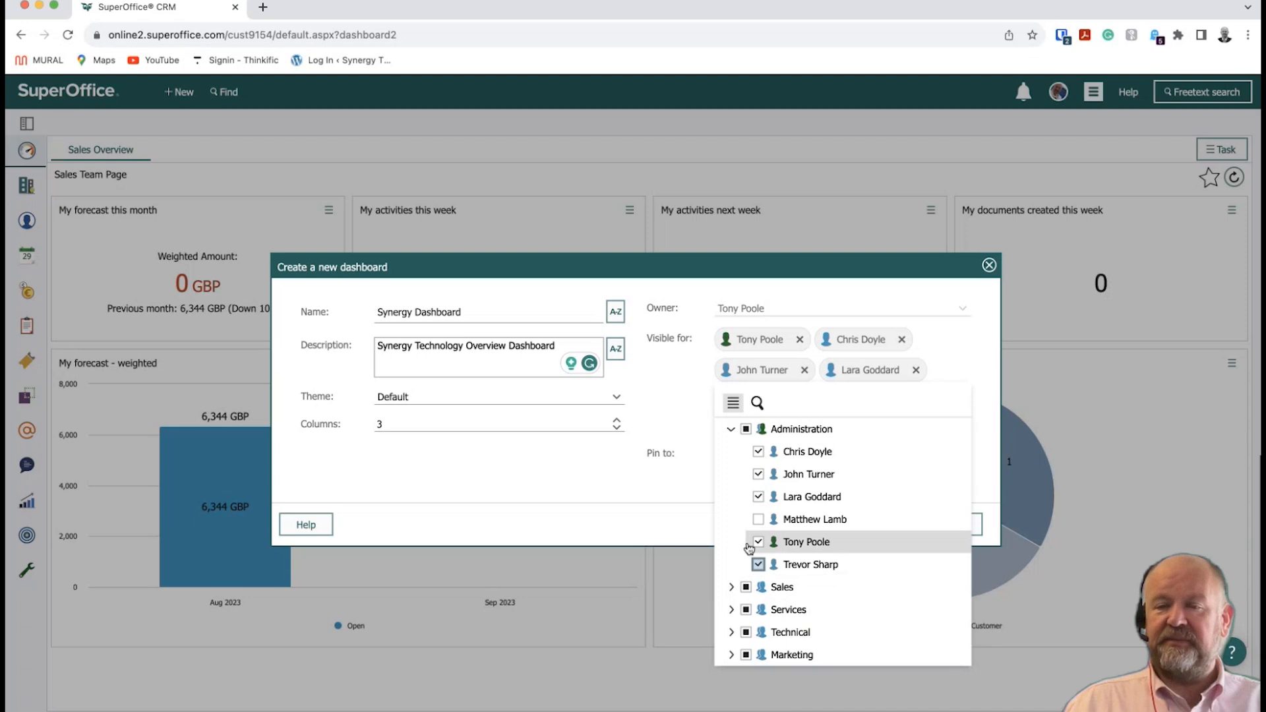
click(693, 422)
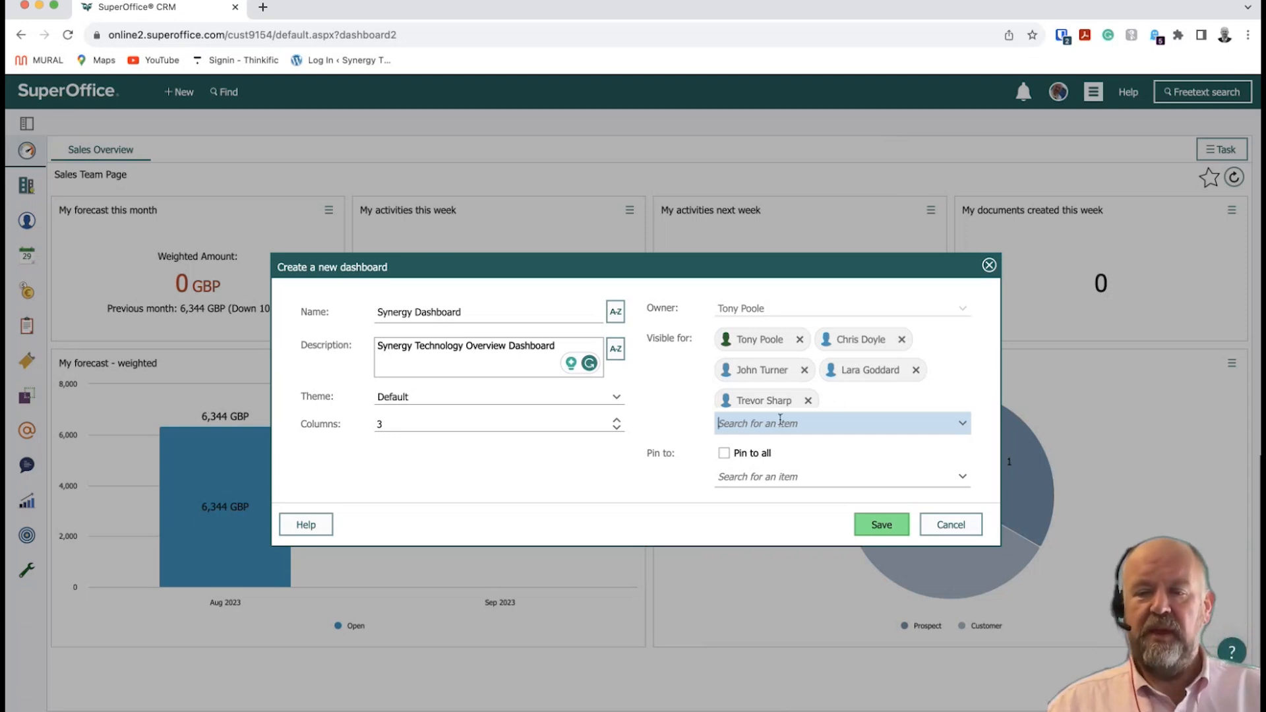
Pin the new dashboard to all users and save it.
click(725, 454)
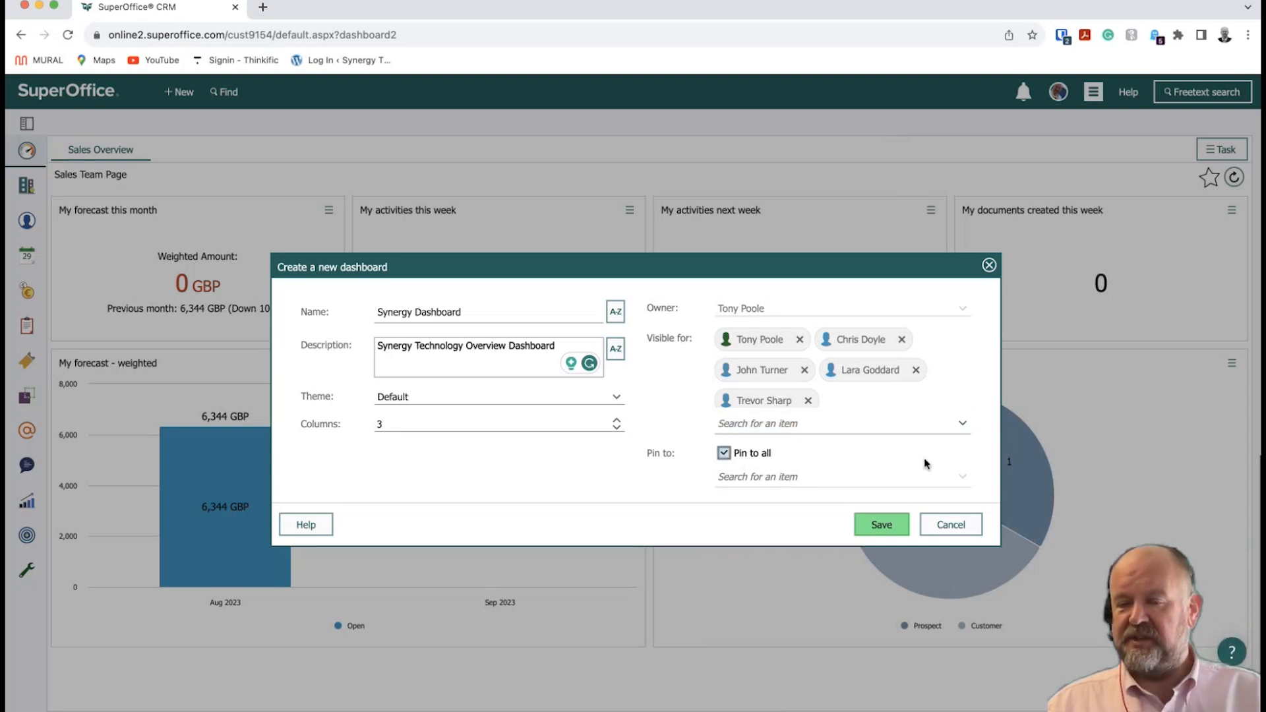
click(723, 453)
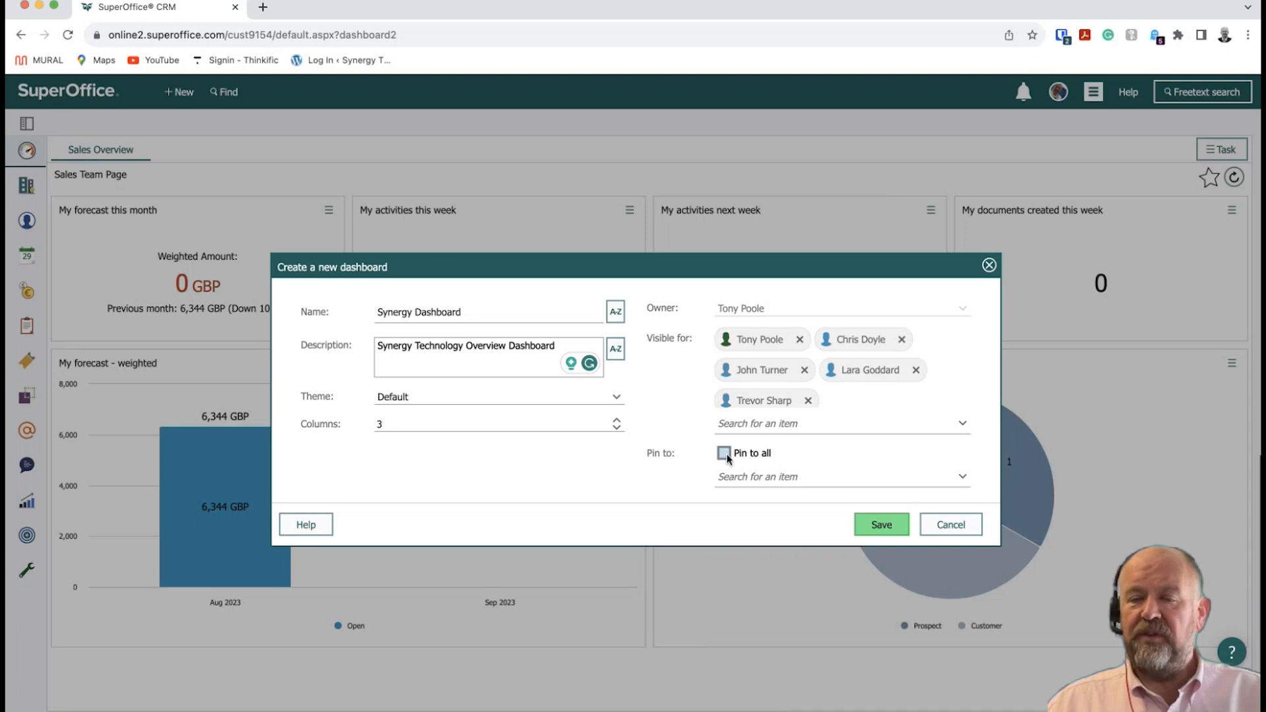
click(784, 476)
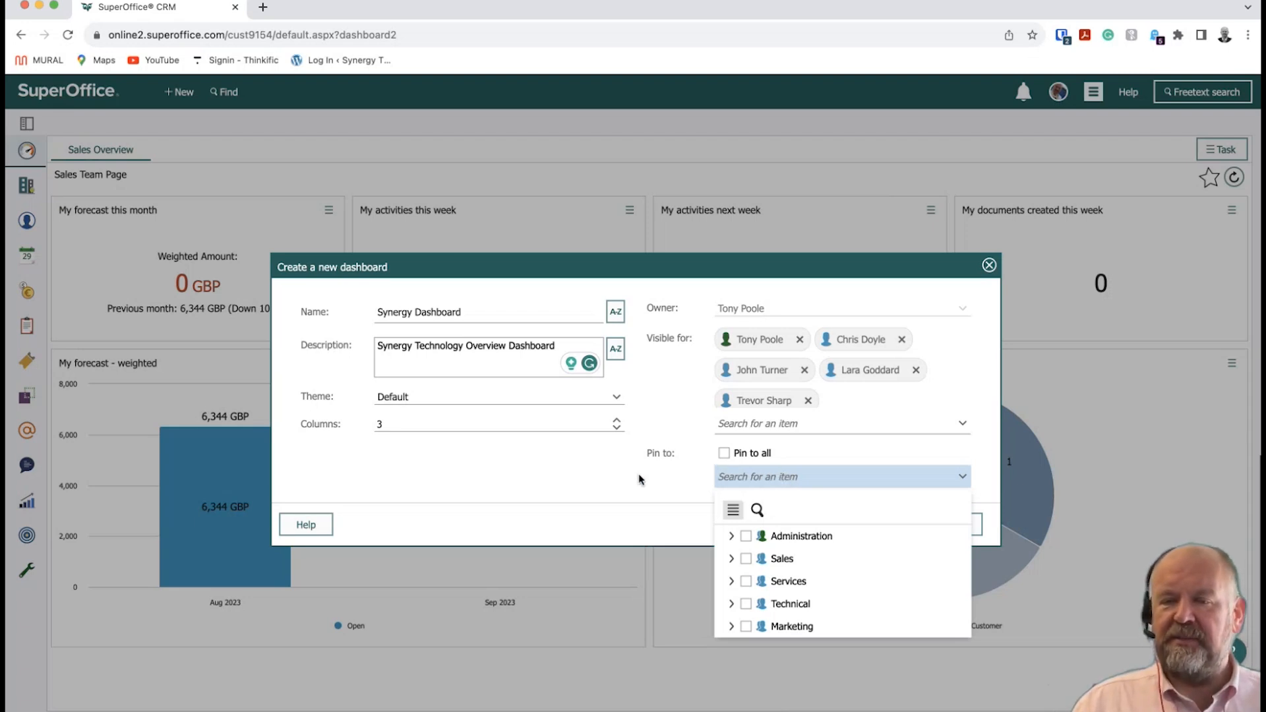
click(724, 453)
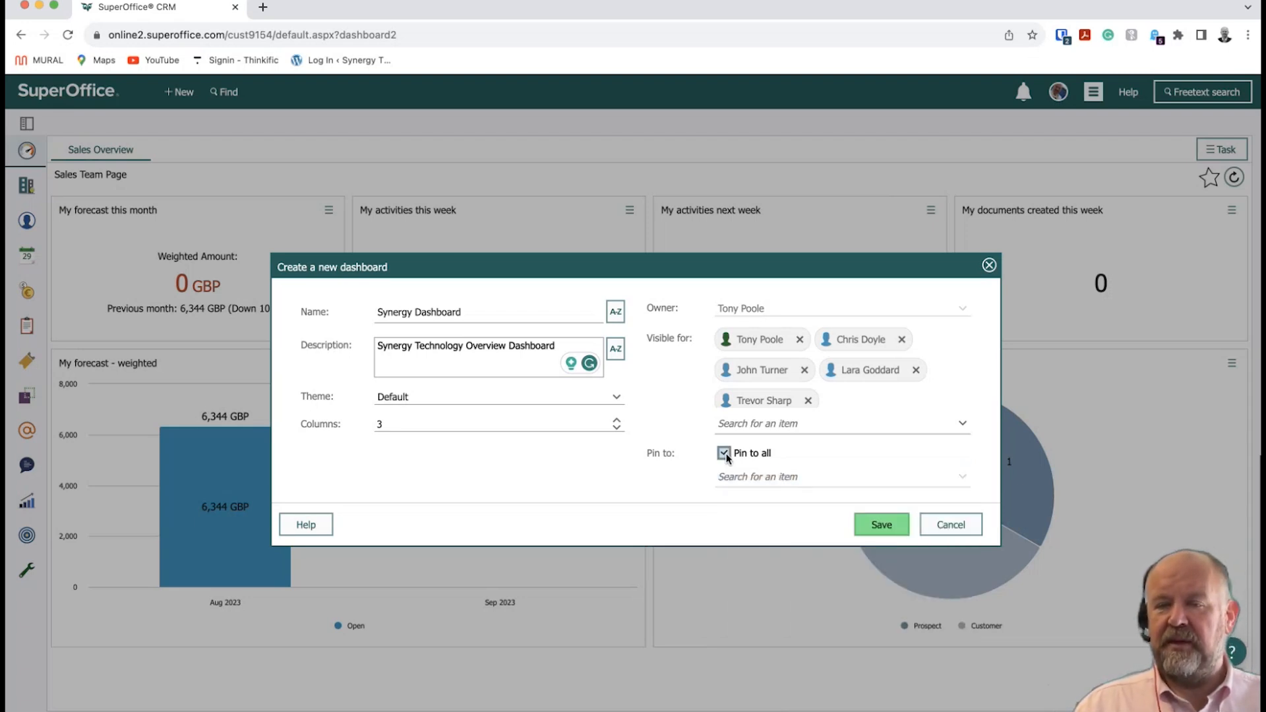
click(882, 526)
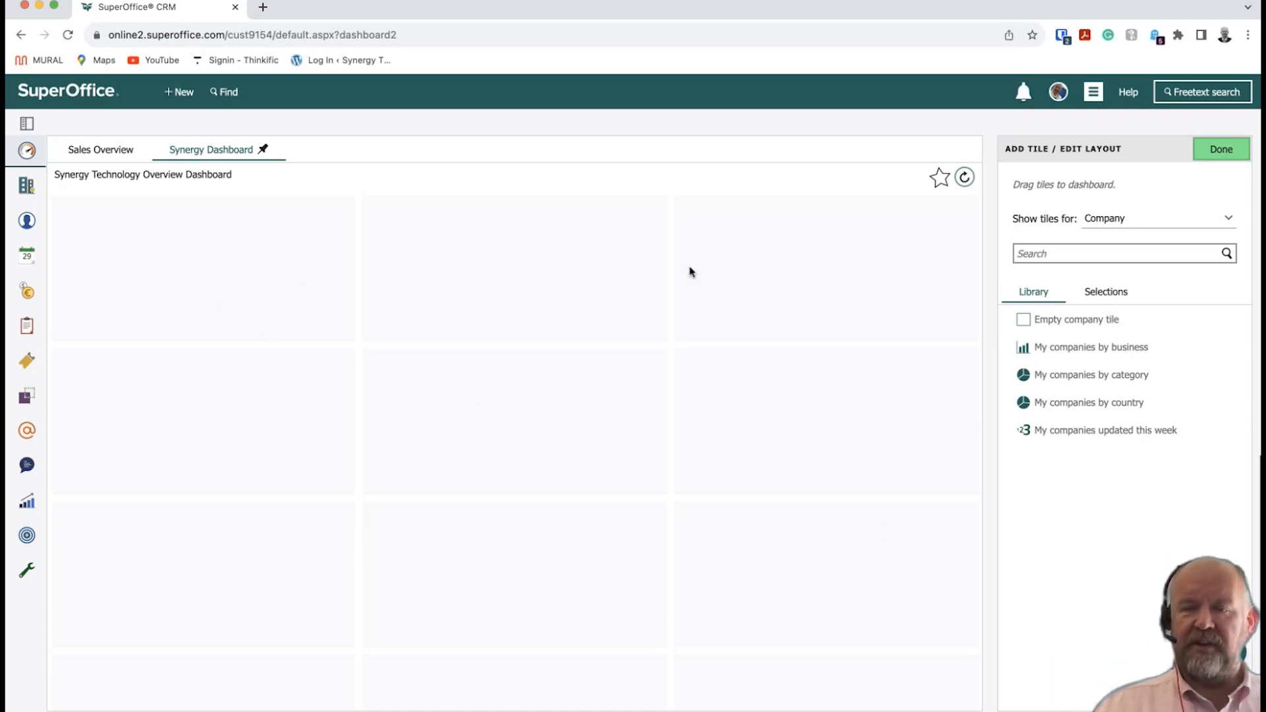
scroll(666, 364, down, 1)
scroll(666, 364, down, 5)
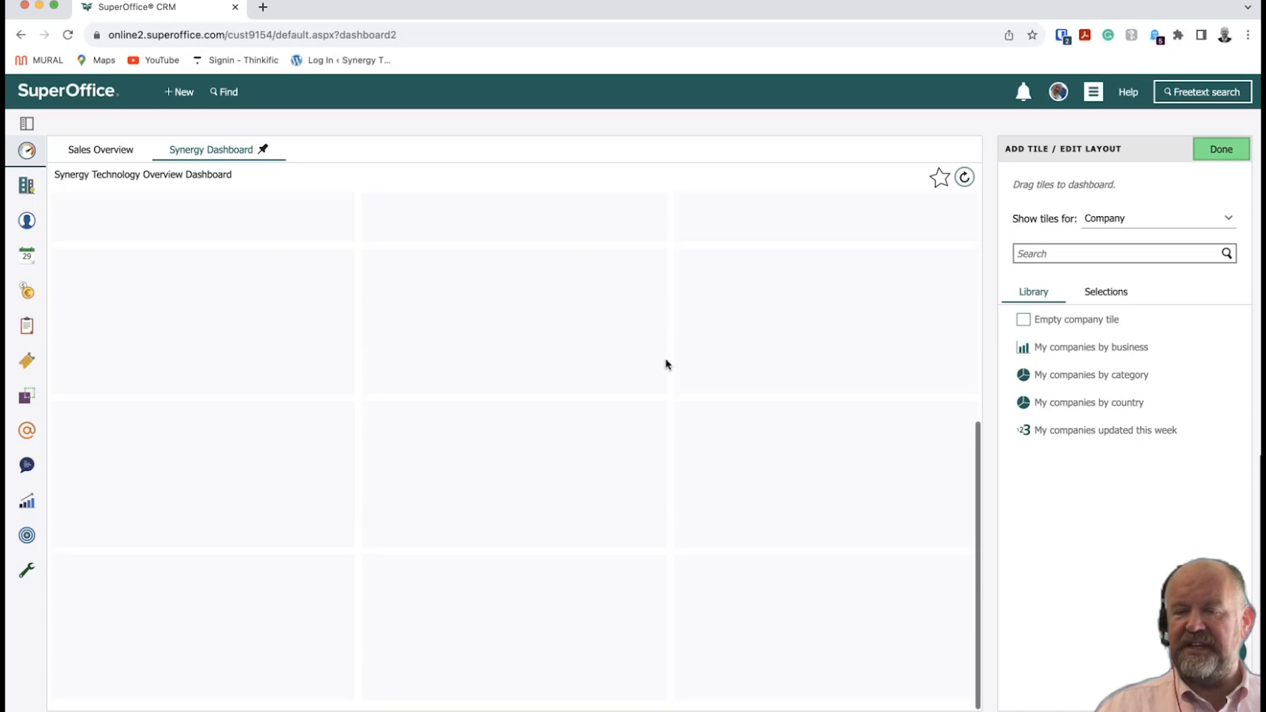
scroll(666, 364, up, 5)
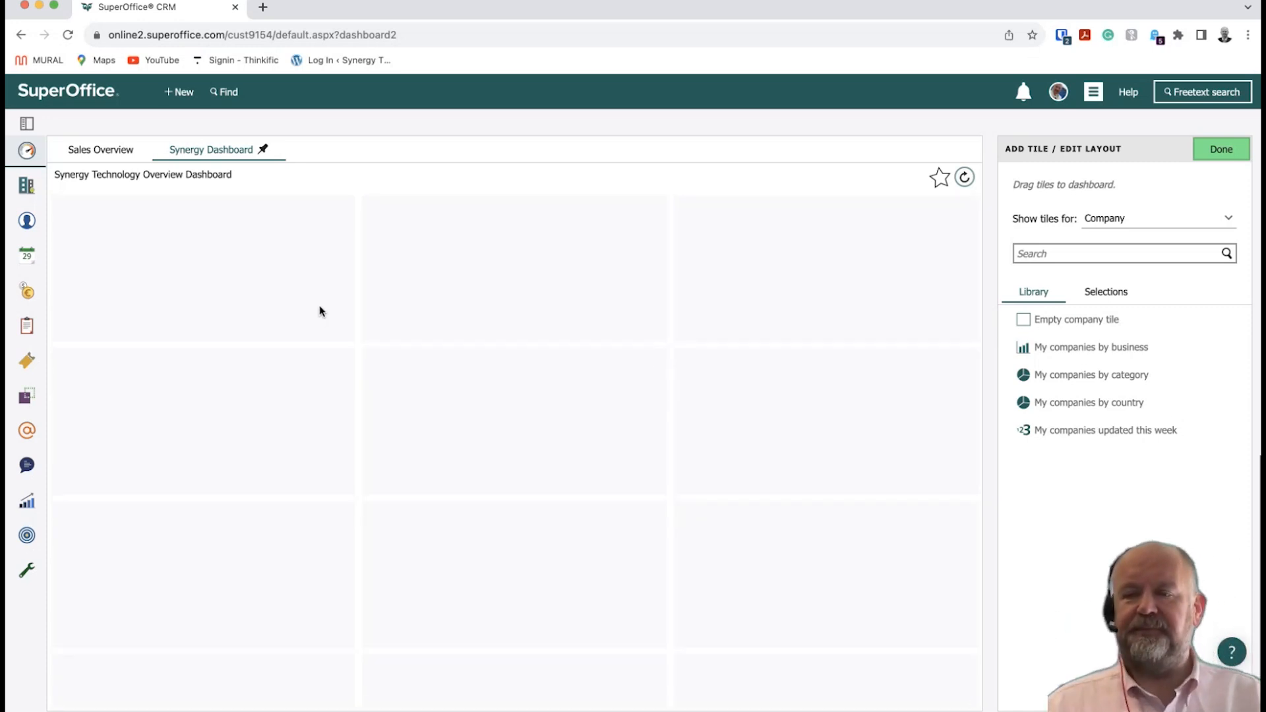
click(1038, 253)
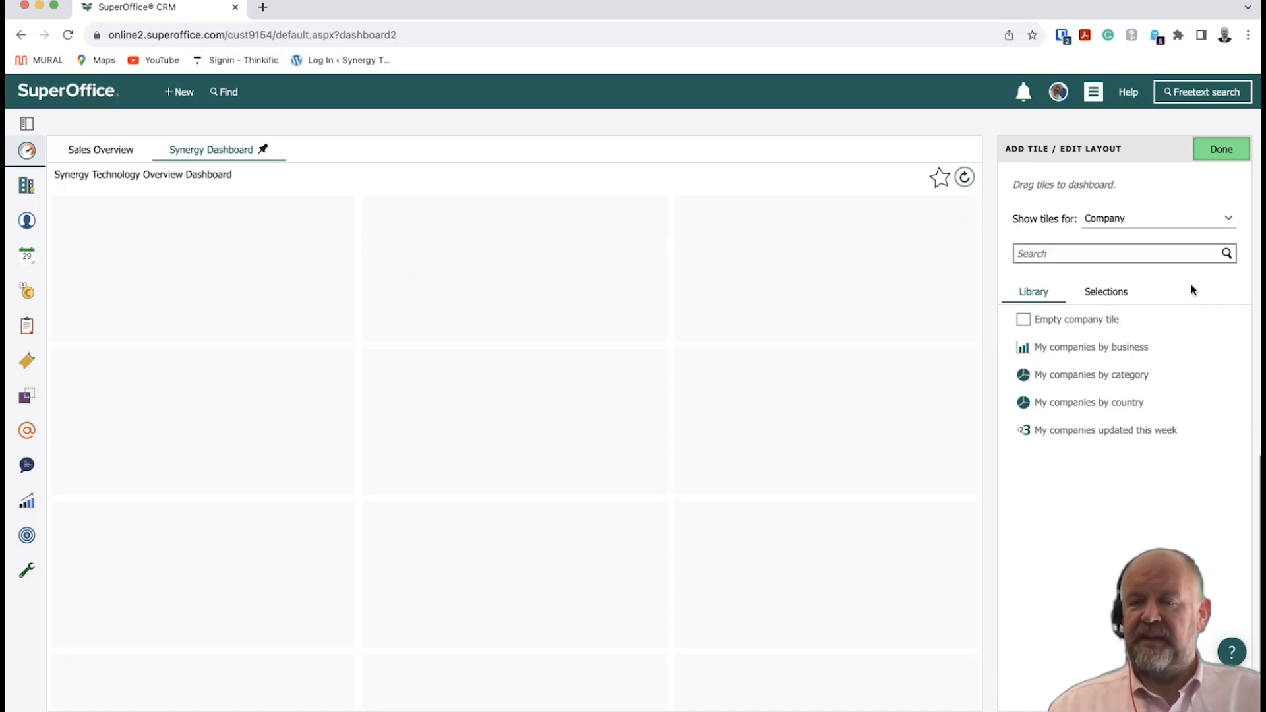
Add the My companies by category tile from the Company library to the dashboard's upper-left cells.
click(1145, 221)
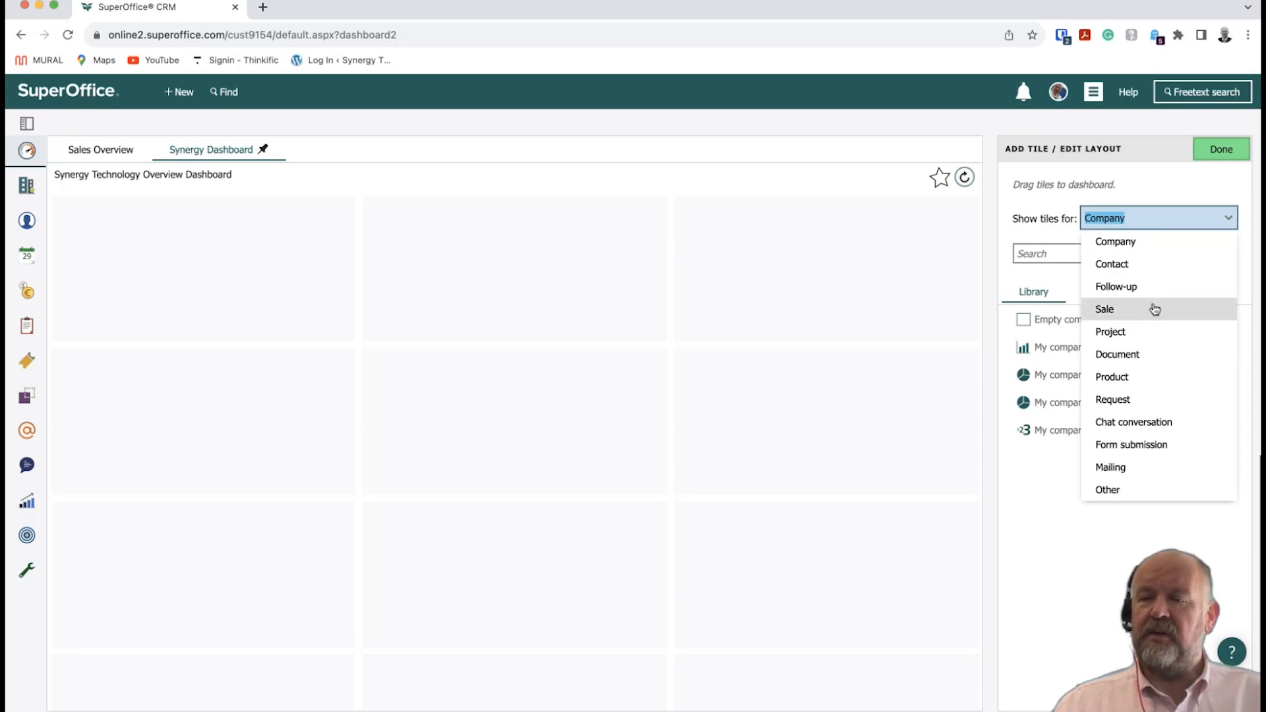
click(1131, 243)
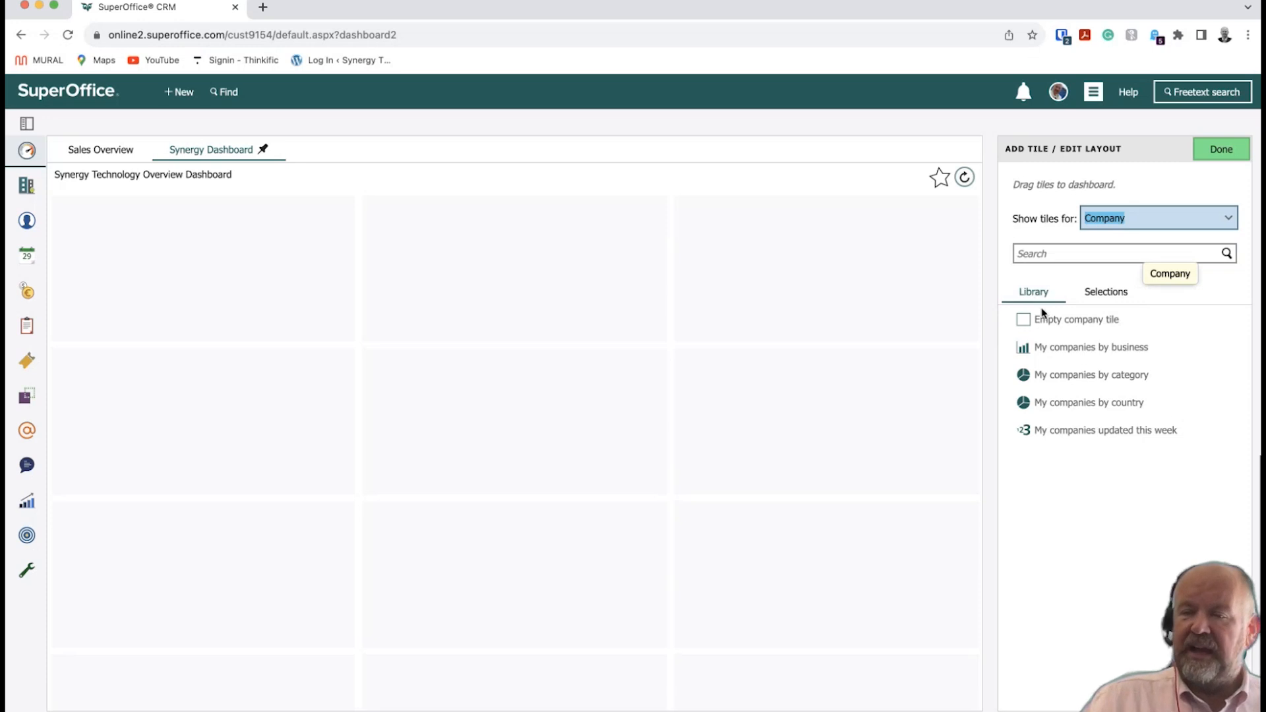
mouse_move(1054, 315)
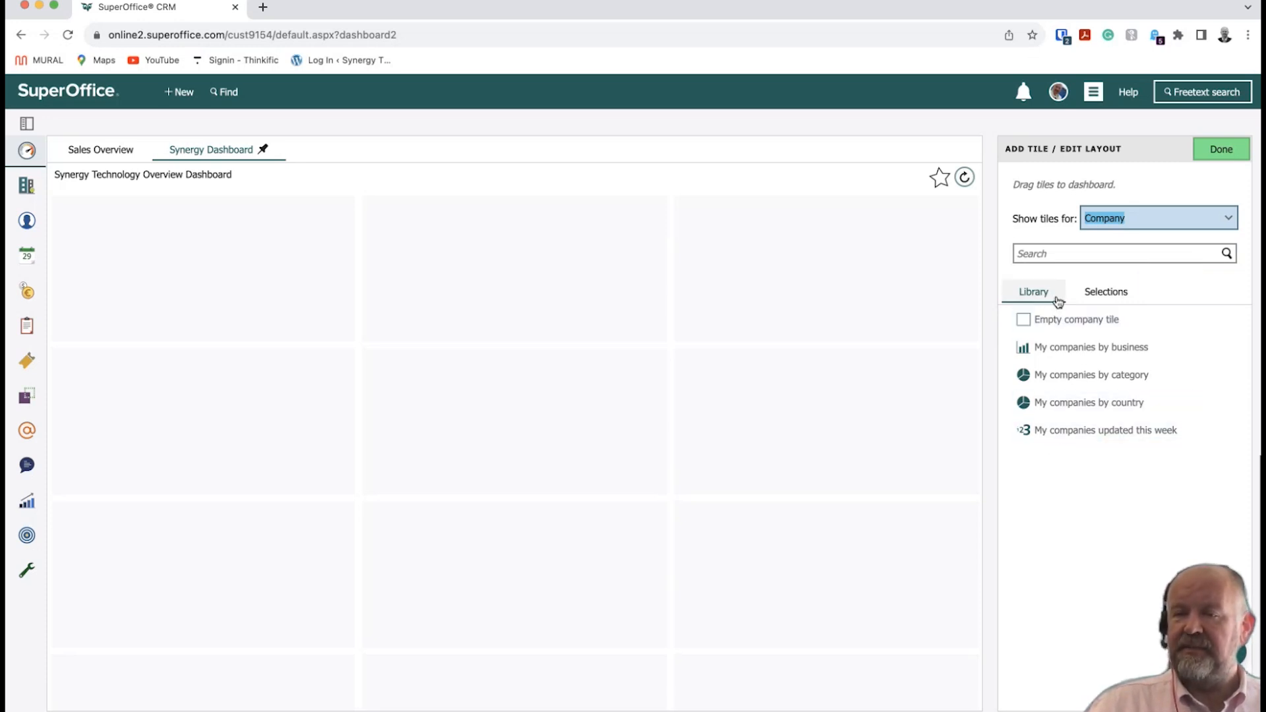
mouse_move(1073, 403)
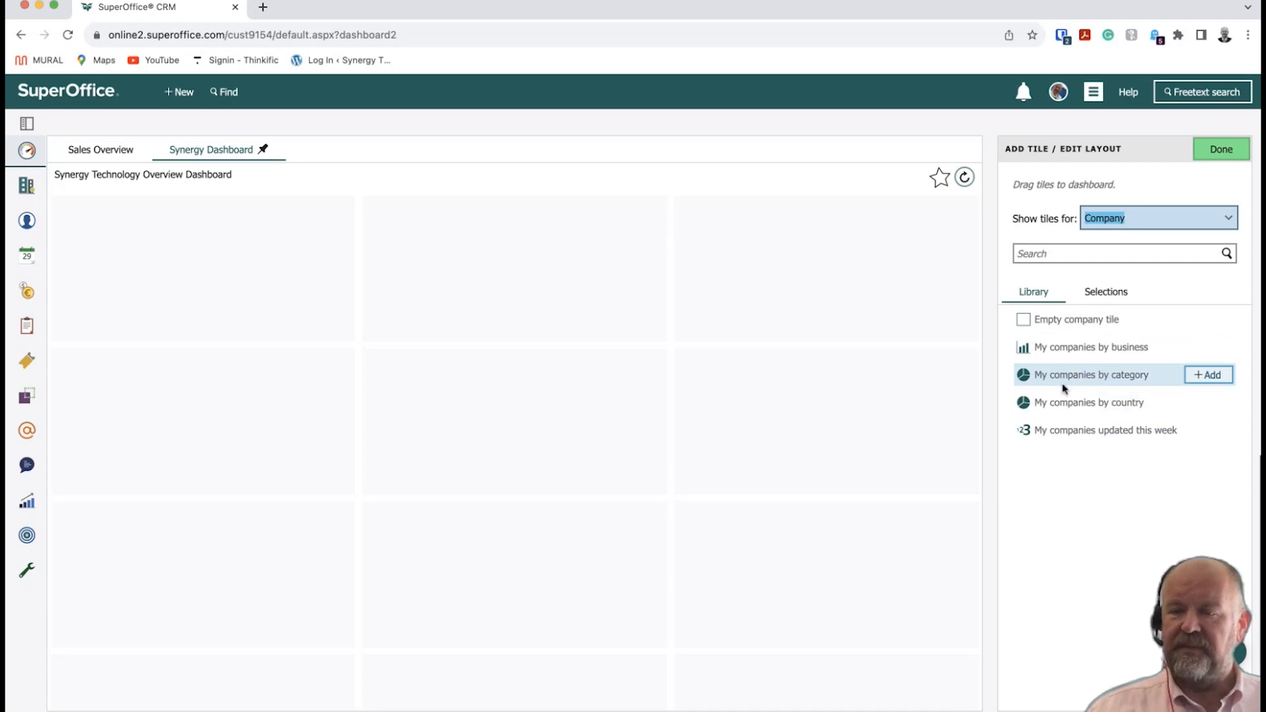
drag(1063, 385, 411, 354)
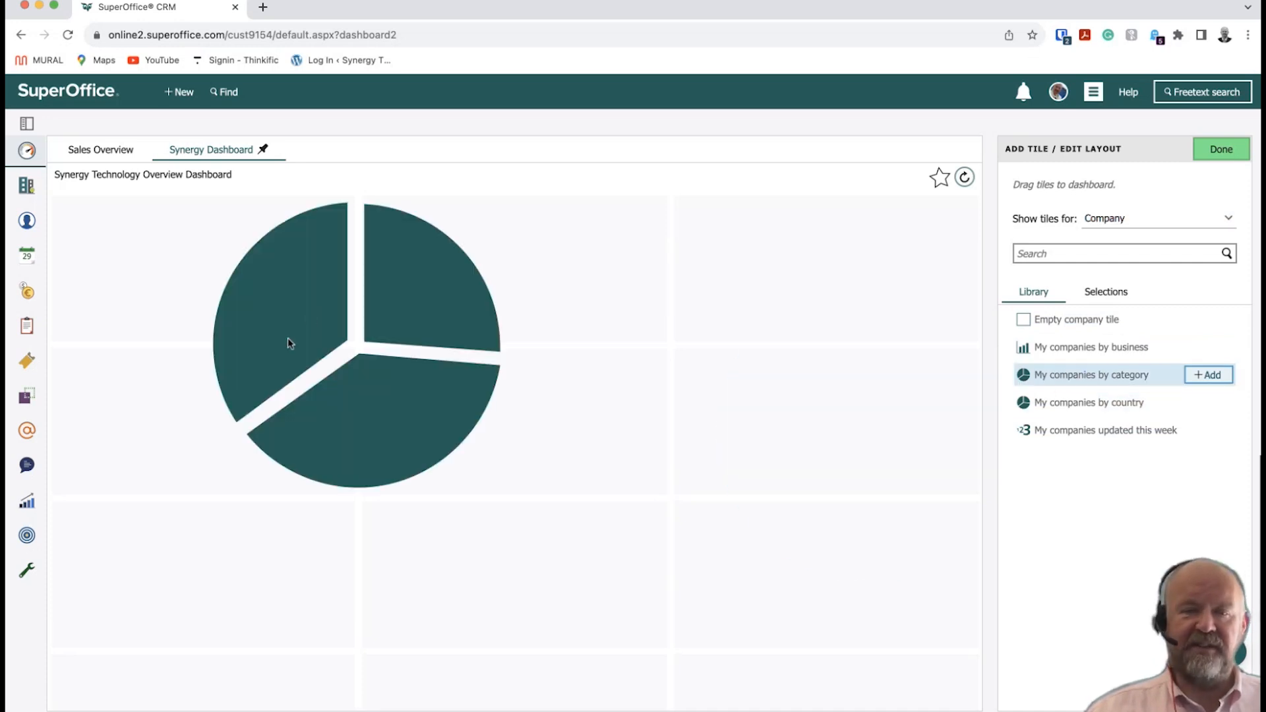
drag(269, 324, 271, 324)
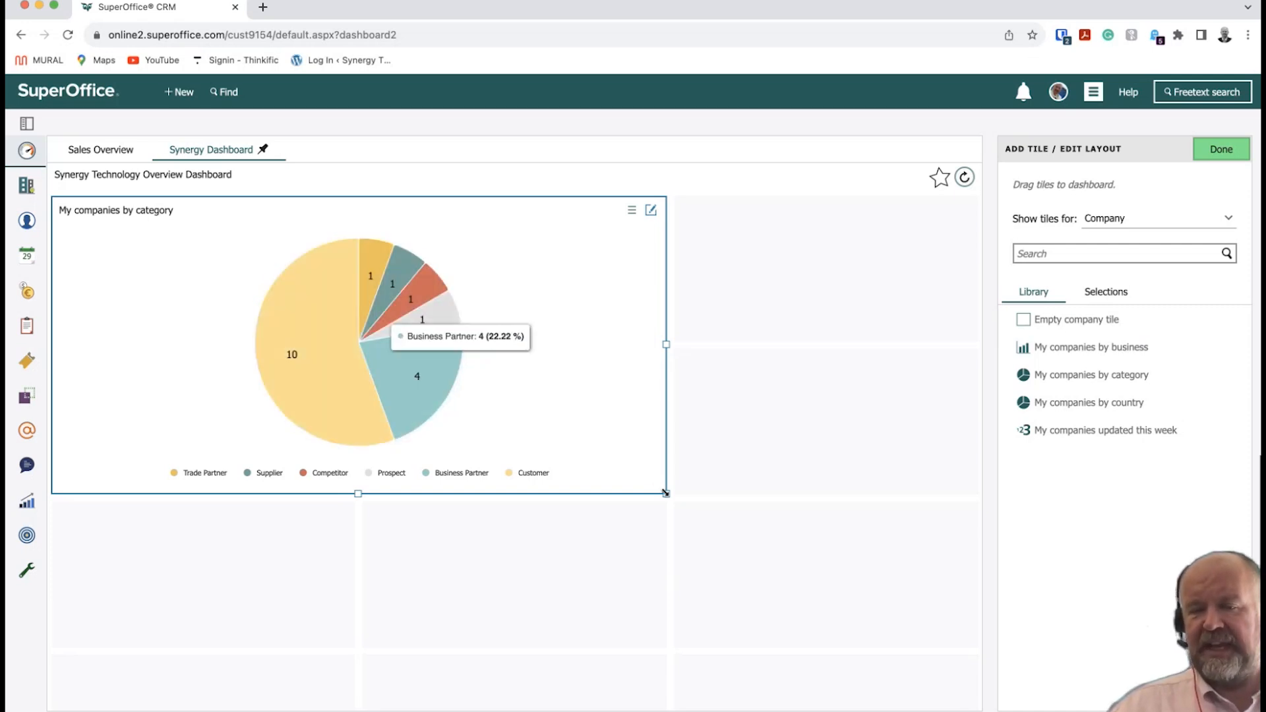
Try the My companies by category tile at one cell and at three by three cells, and return it to two by two.
drag(665, 492, 334, 355)
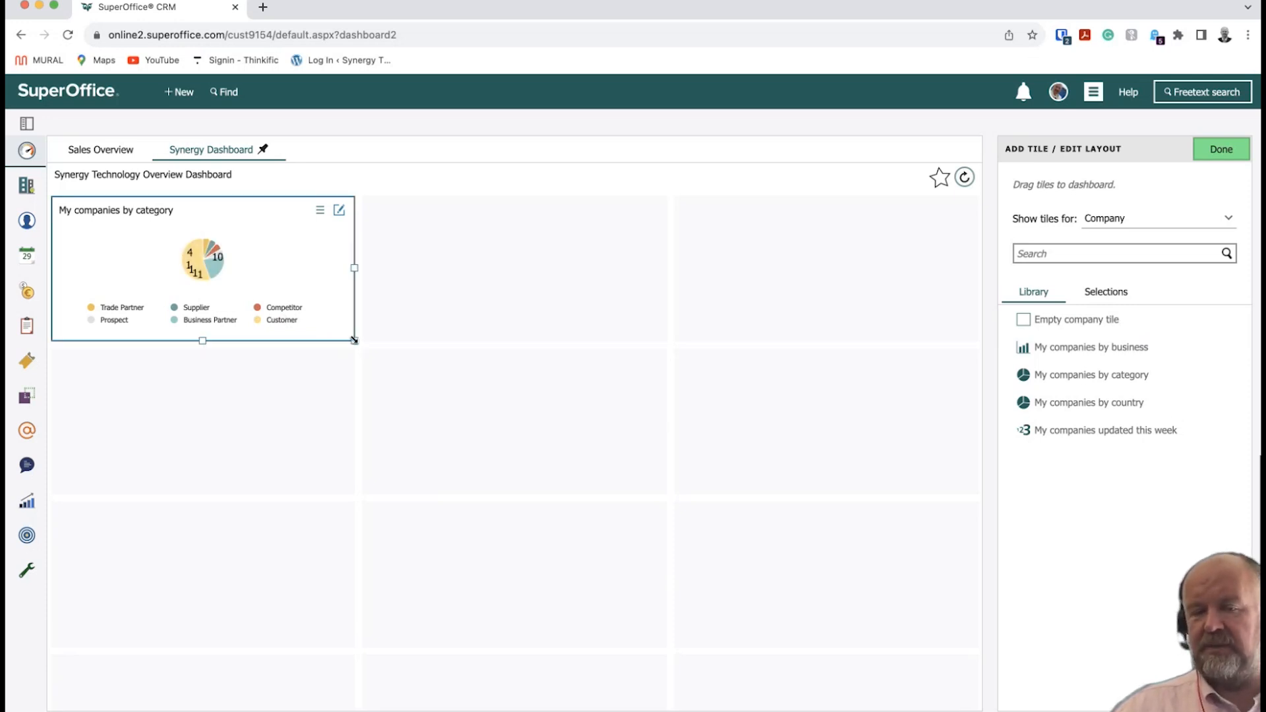
drag(354, 340, 960, 632)
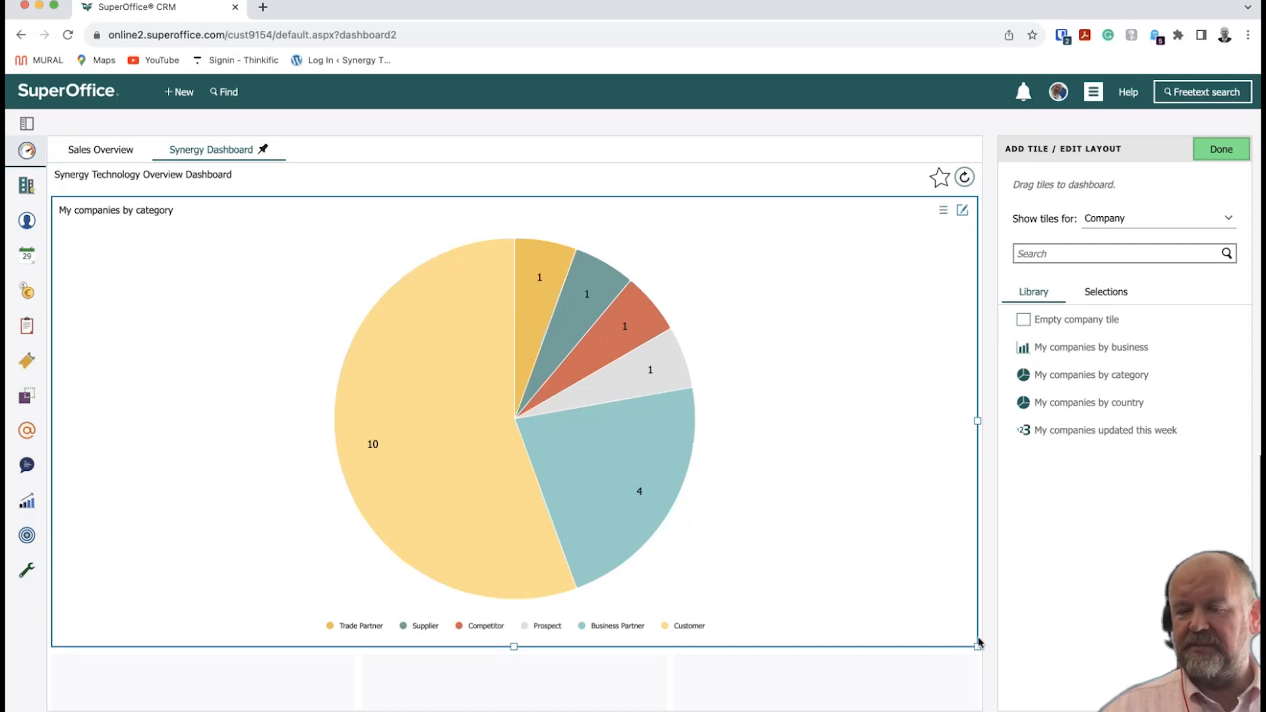
drag(977, 646, 625, 494)
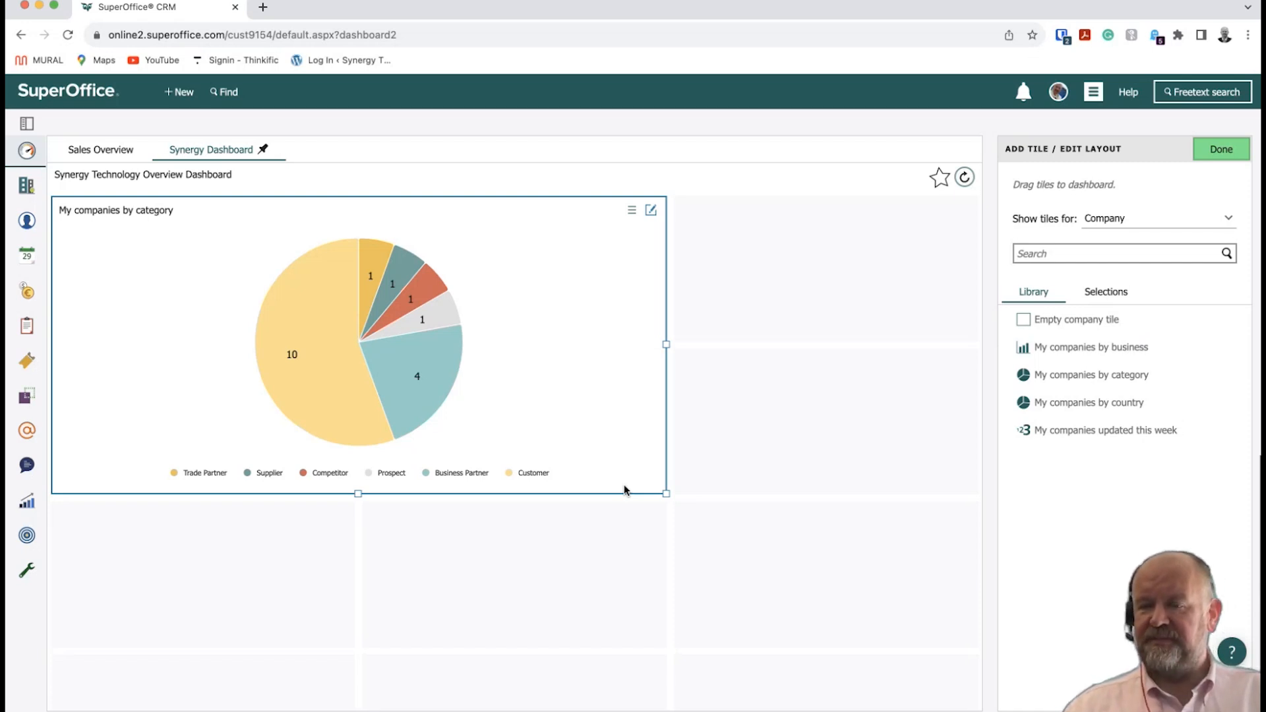
Add the My companies updated this week tile beside the category chart and stretch it to two rows high.
mouse_move(1065, 429)
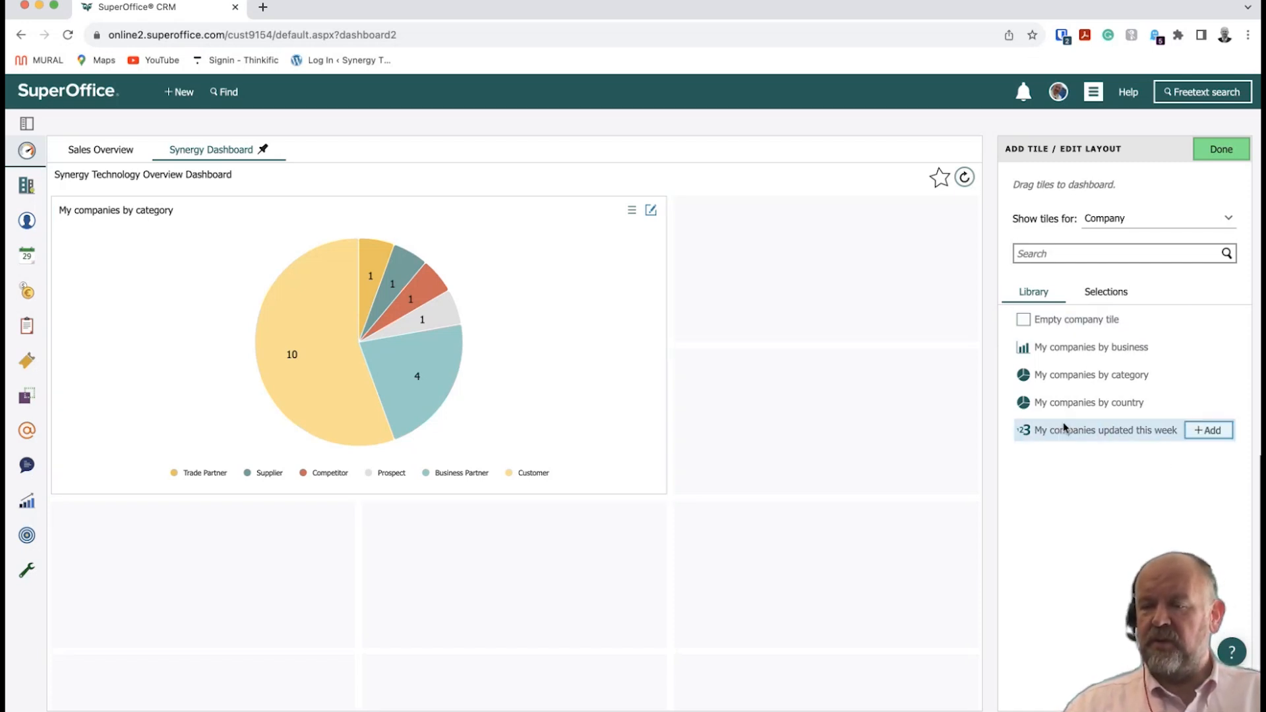
click(1070, 433)
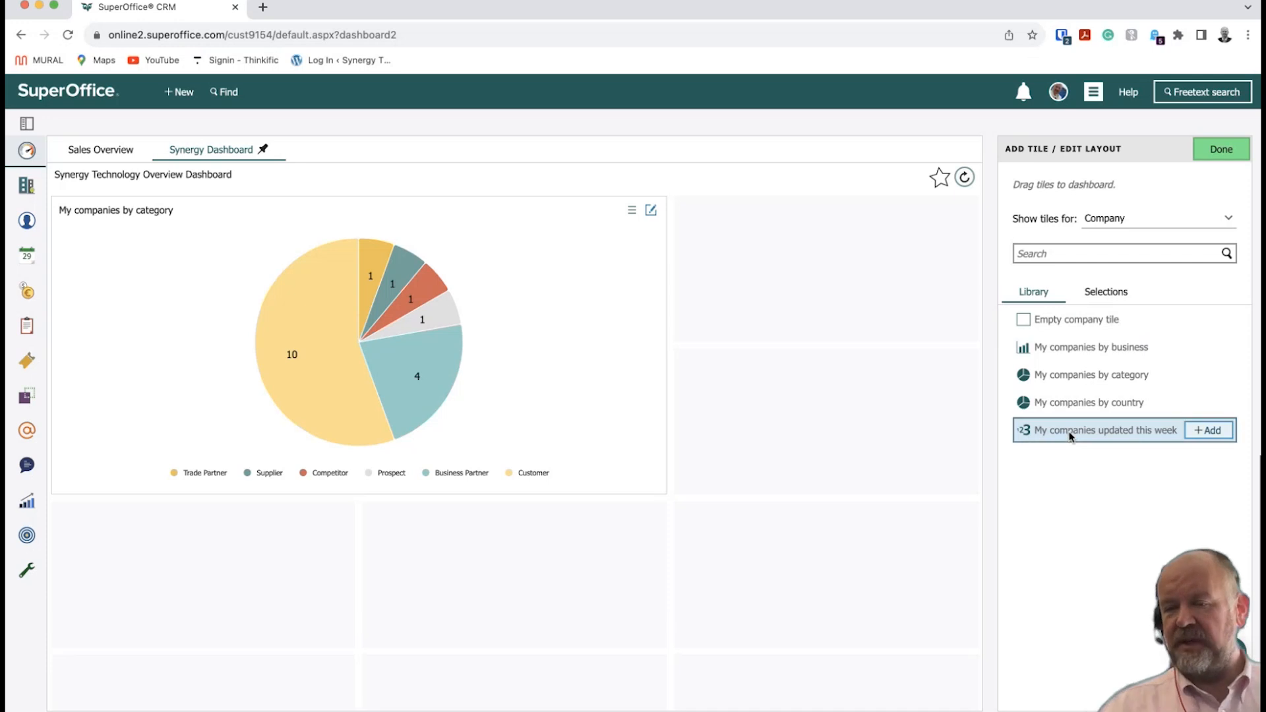
drag(1069, 431, 866, 322)
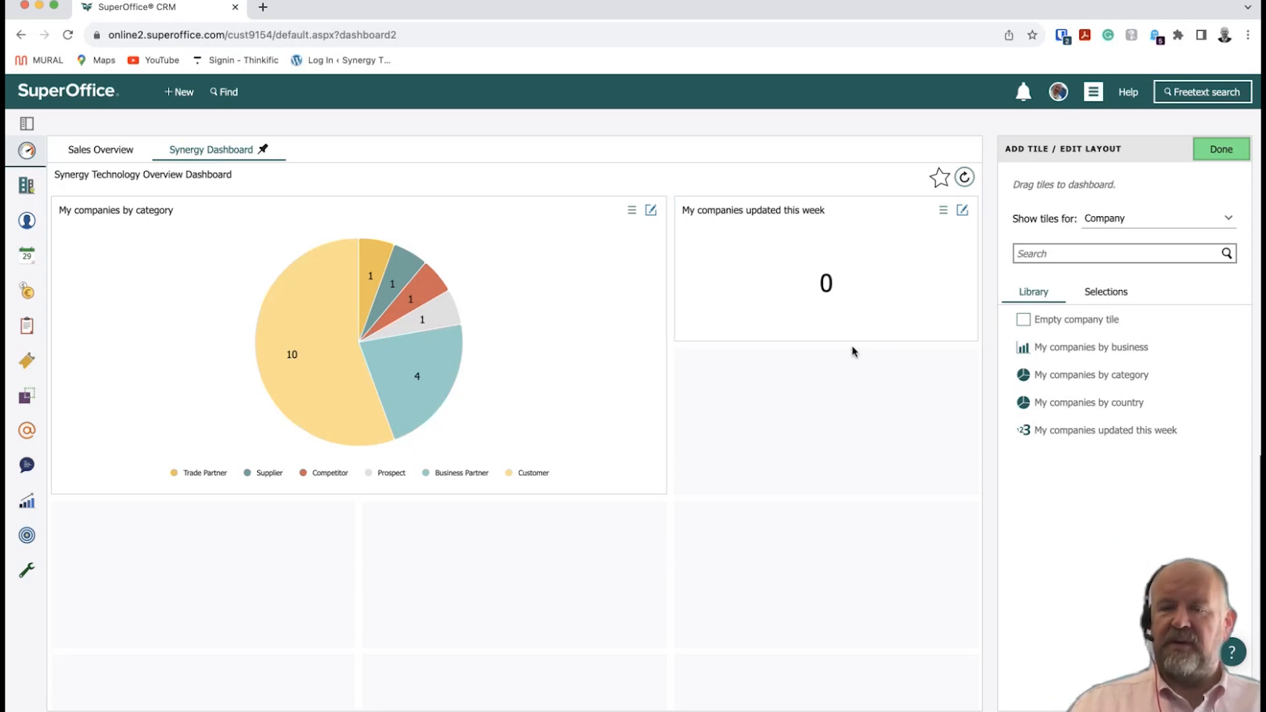
drag(820, 341, 816, 501)
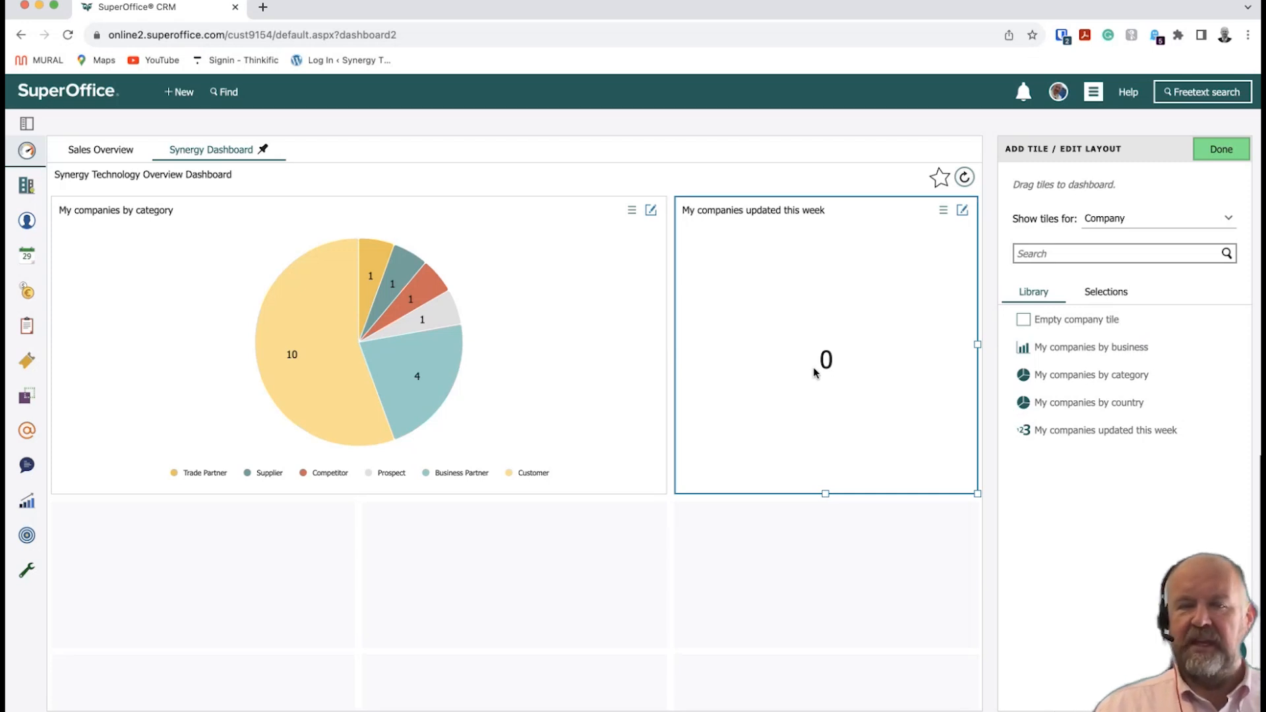
Set the Account Review Date to 21/09/2023 on the Synergy Technology Ltd company card and save it.
mouse_move(27, 370)
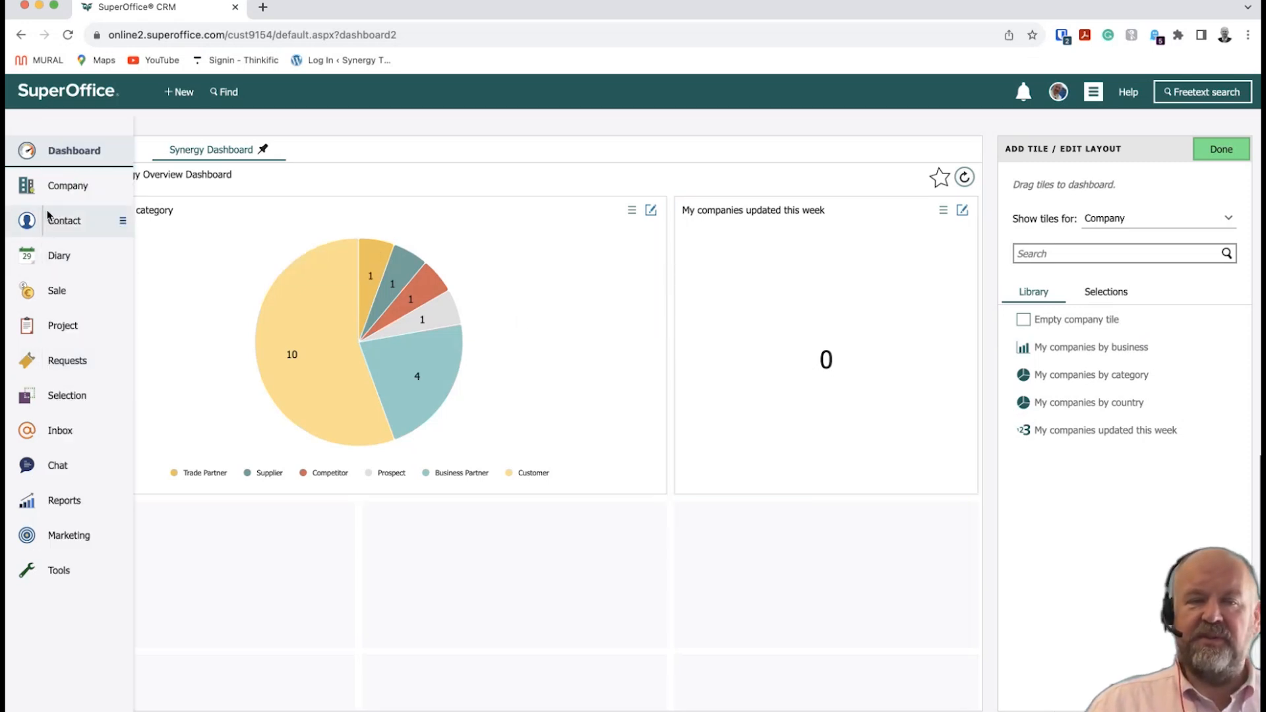
click(33, 185)
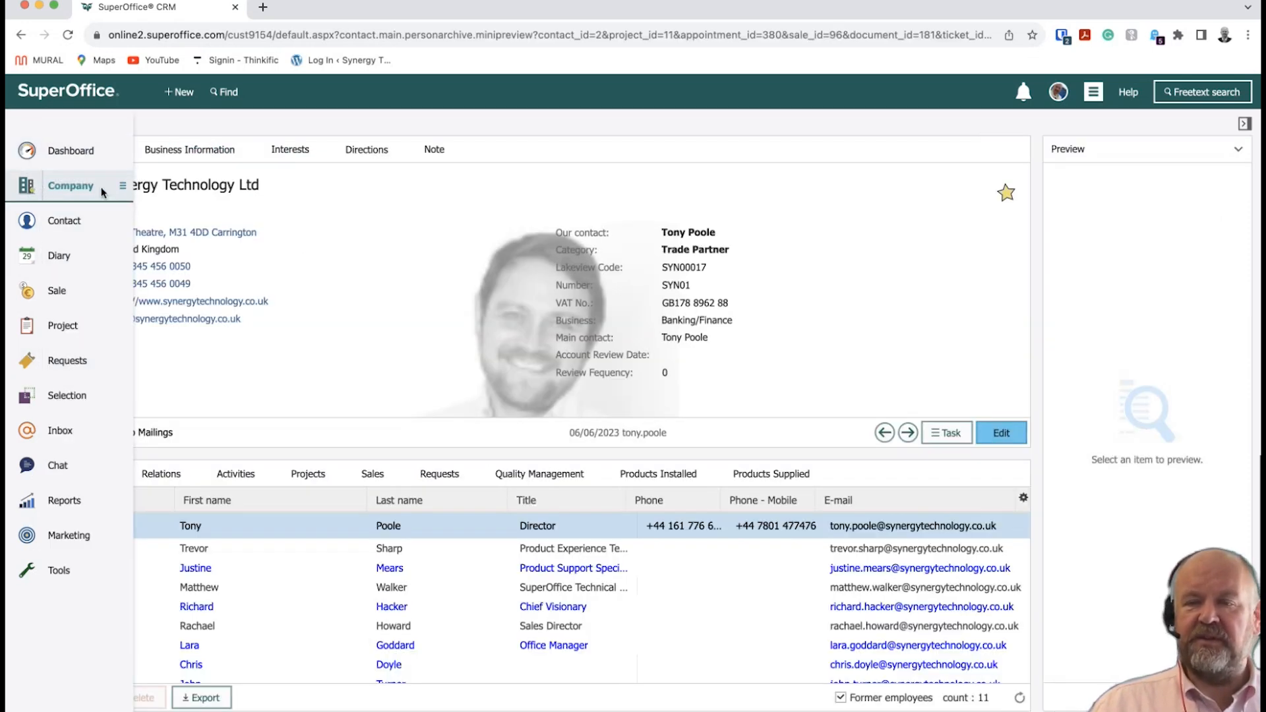
click(1001, 433)
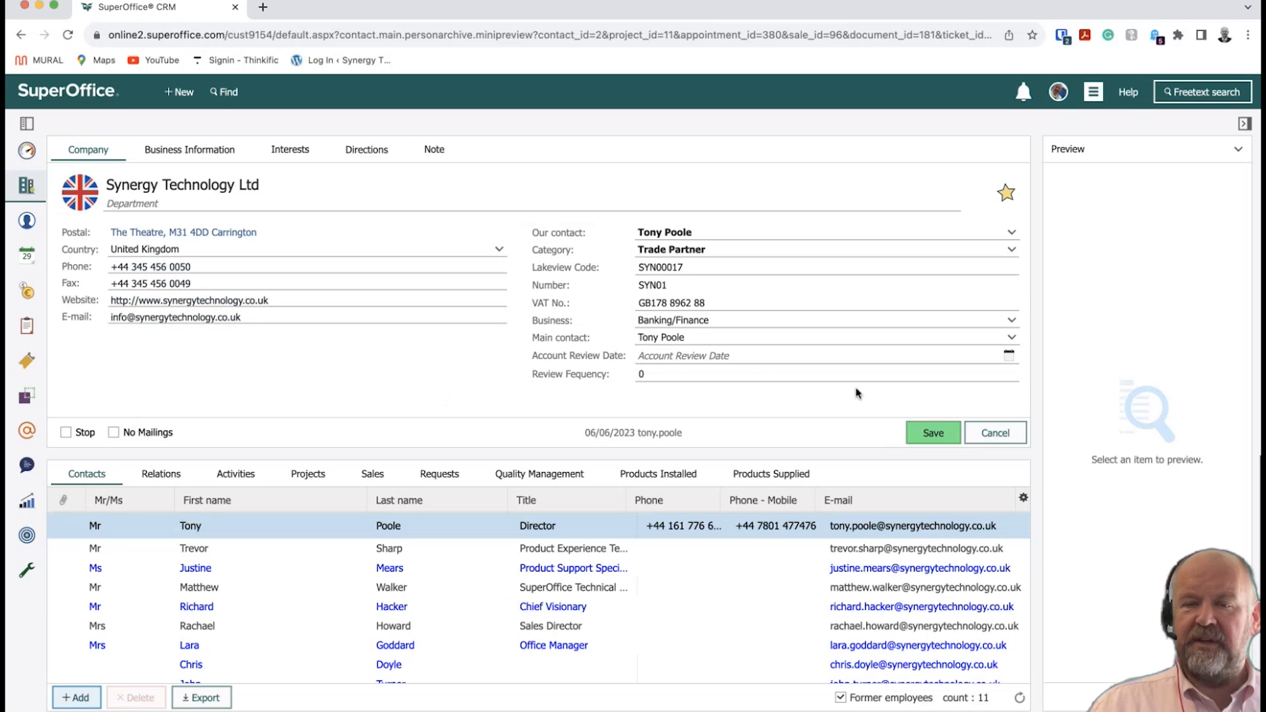
click(734, 357)
click(730, 499)
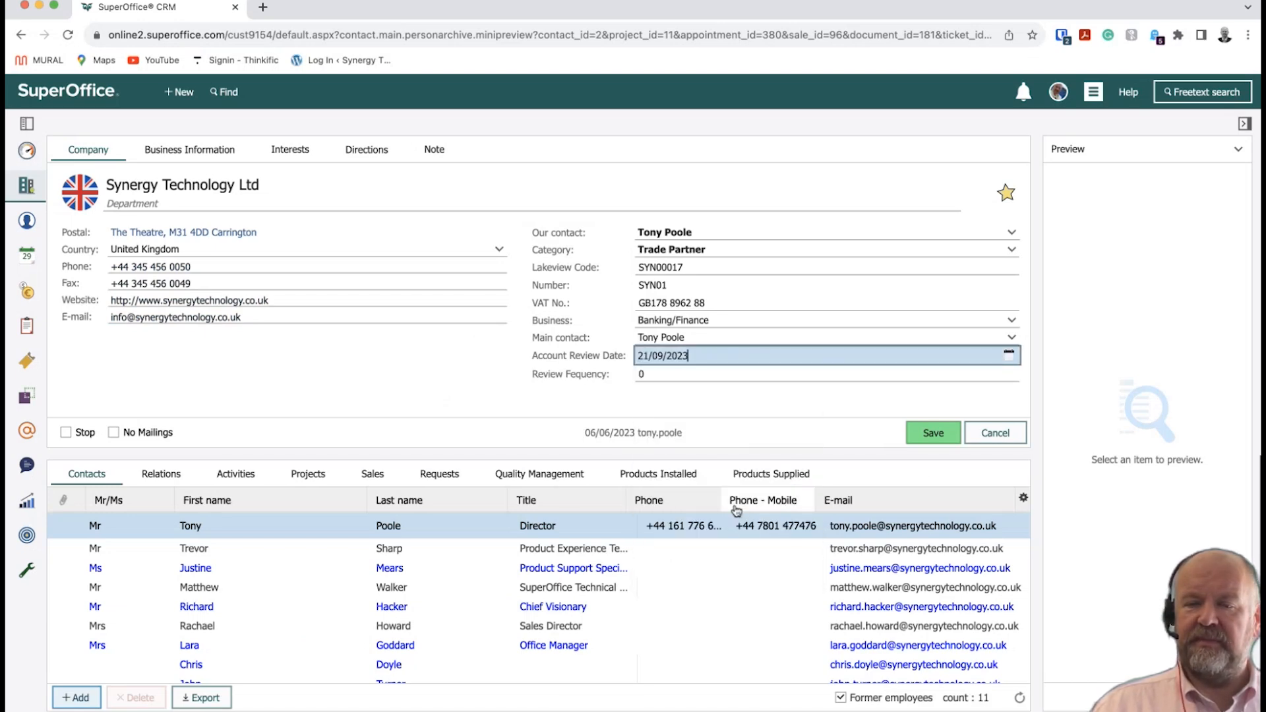
click(932, 433)
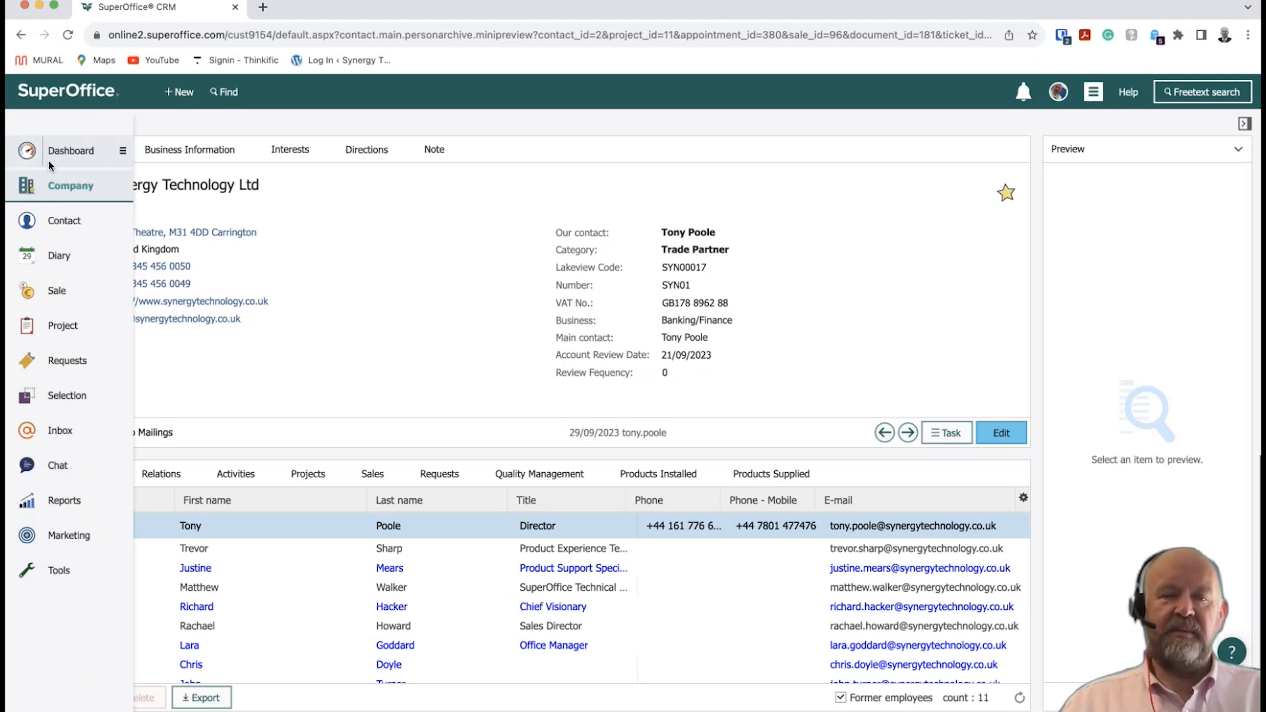
Refresh the Synergy Dashboard's figures and reopen its layout for adding tiles.
click(25, 150)
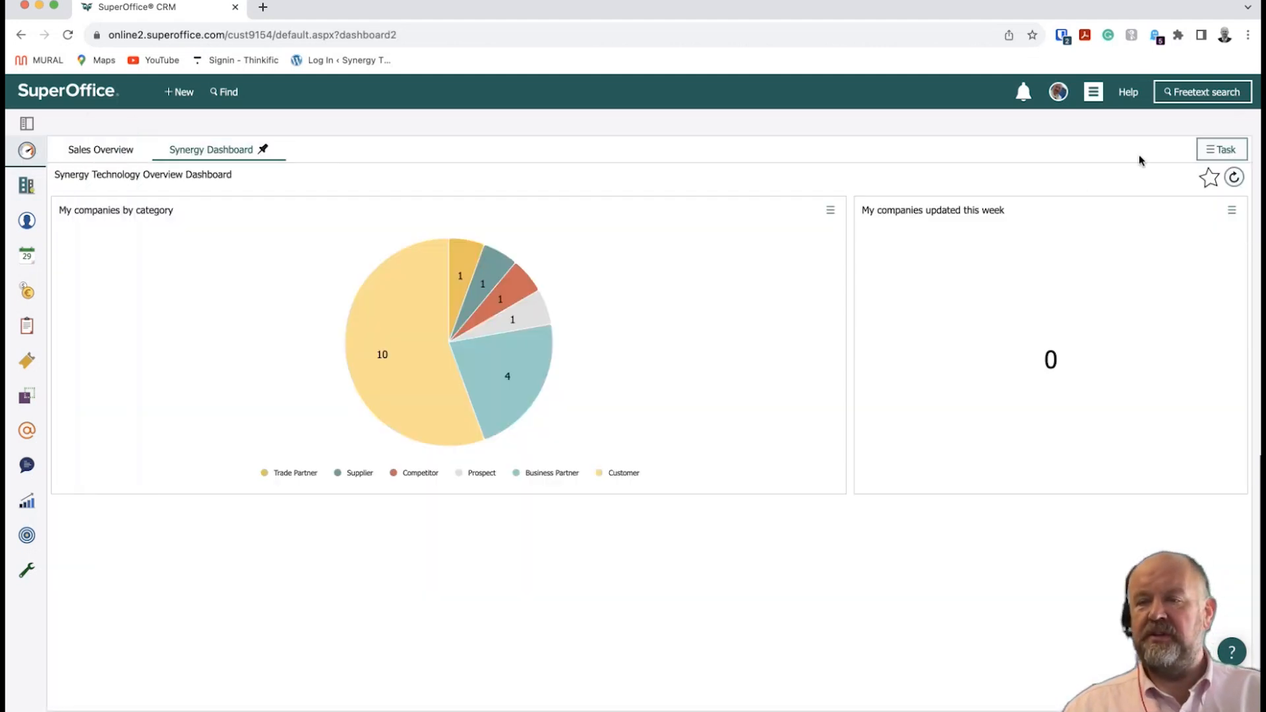
click(1234, 177)
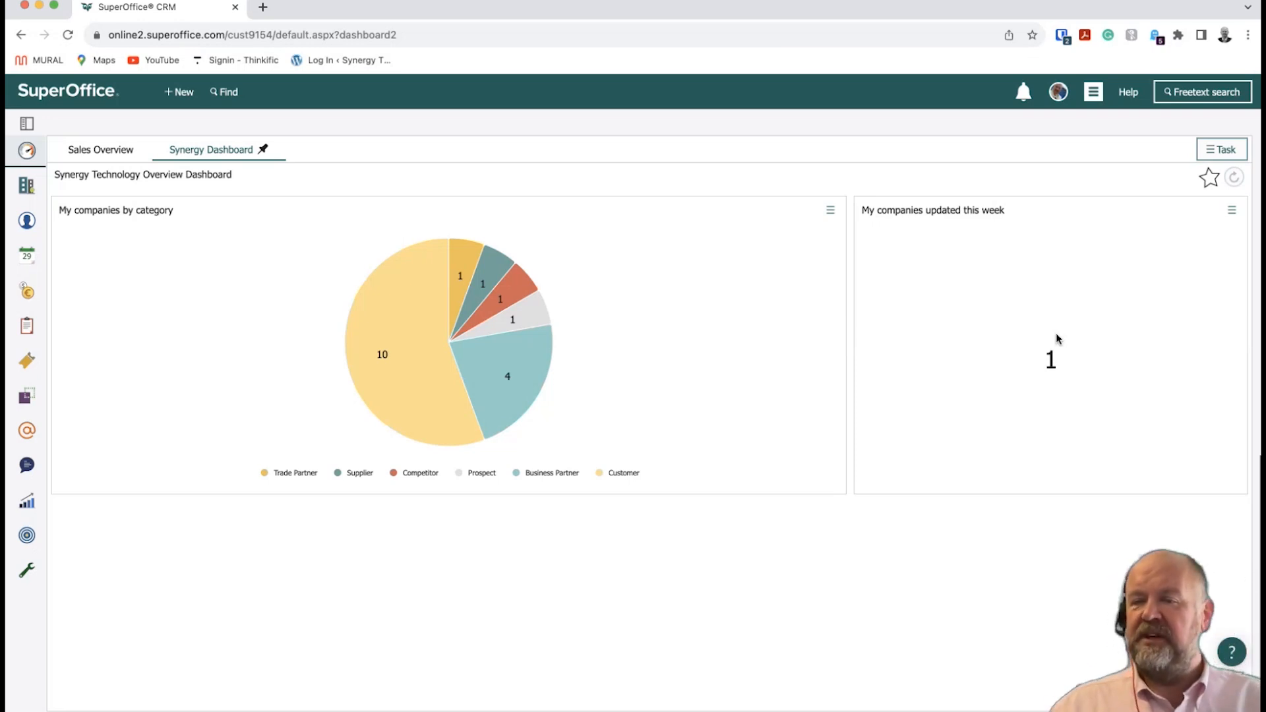
click(1228, 155)
click(1204, 246)
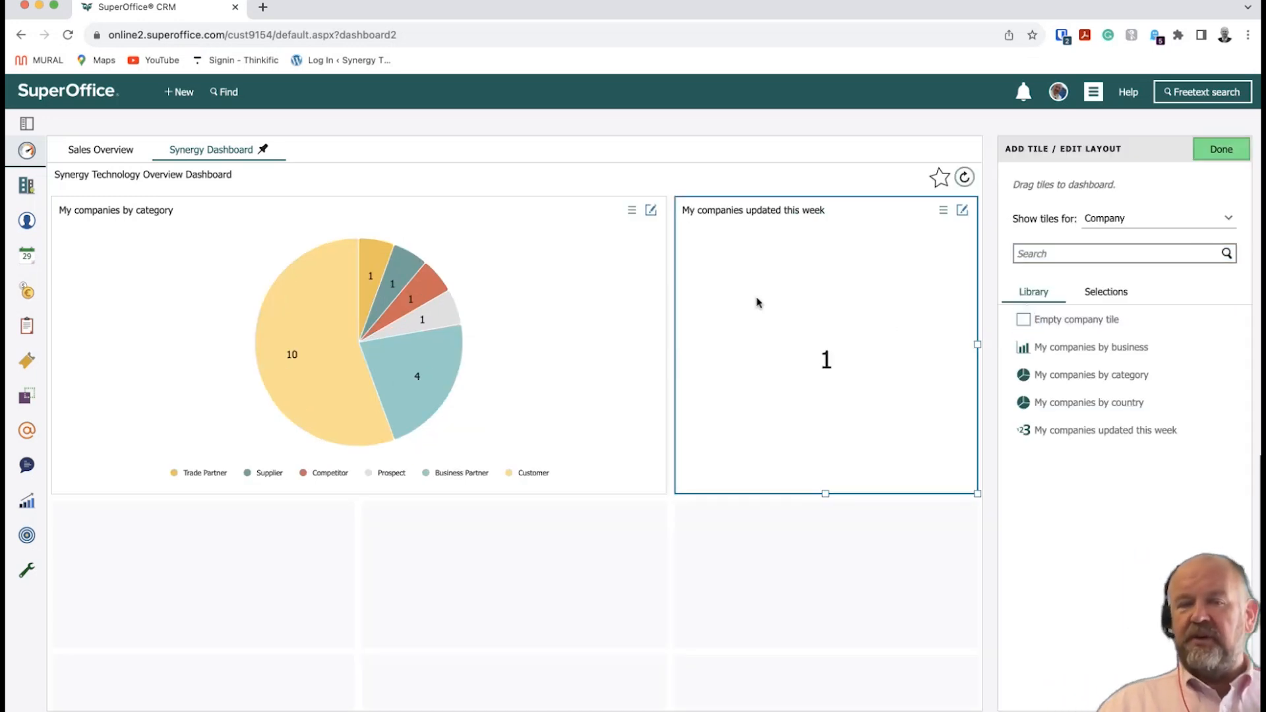
Add the Contact tiles New leads from forms YTD and People unsubscribing this year side by side below the existing tiles.
click(1118, 218)
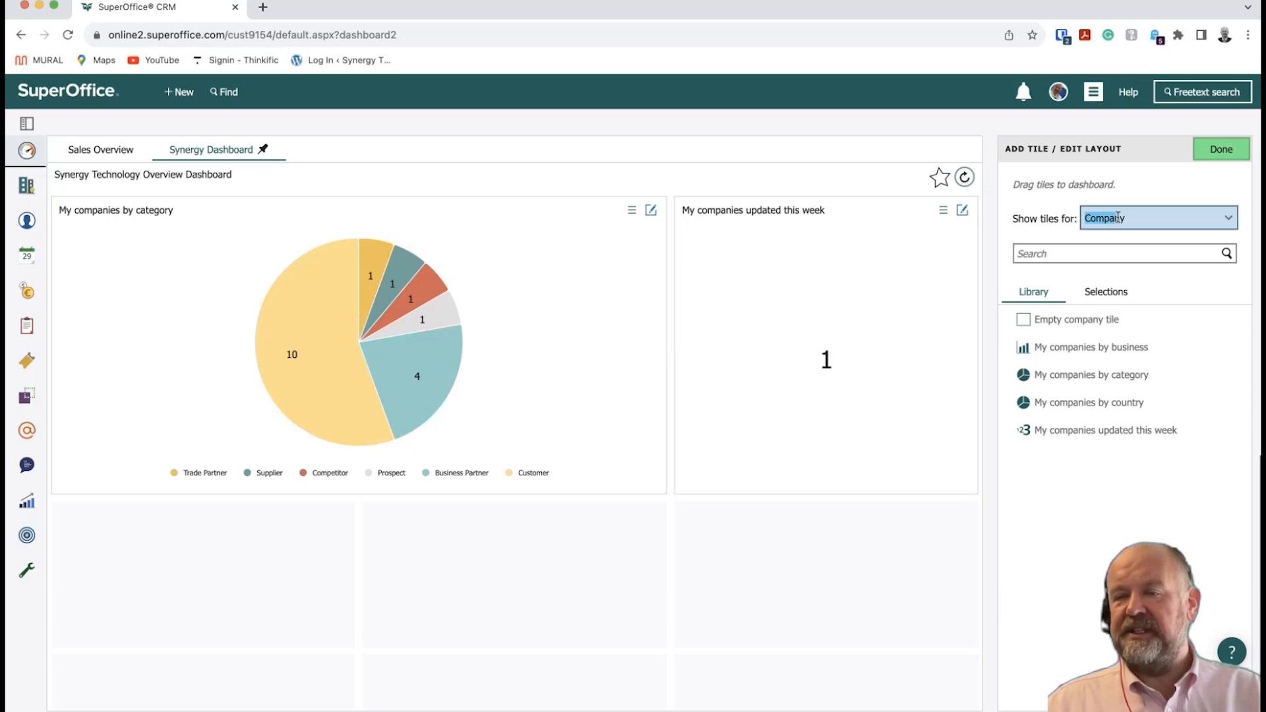
click(1118, 218)
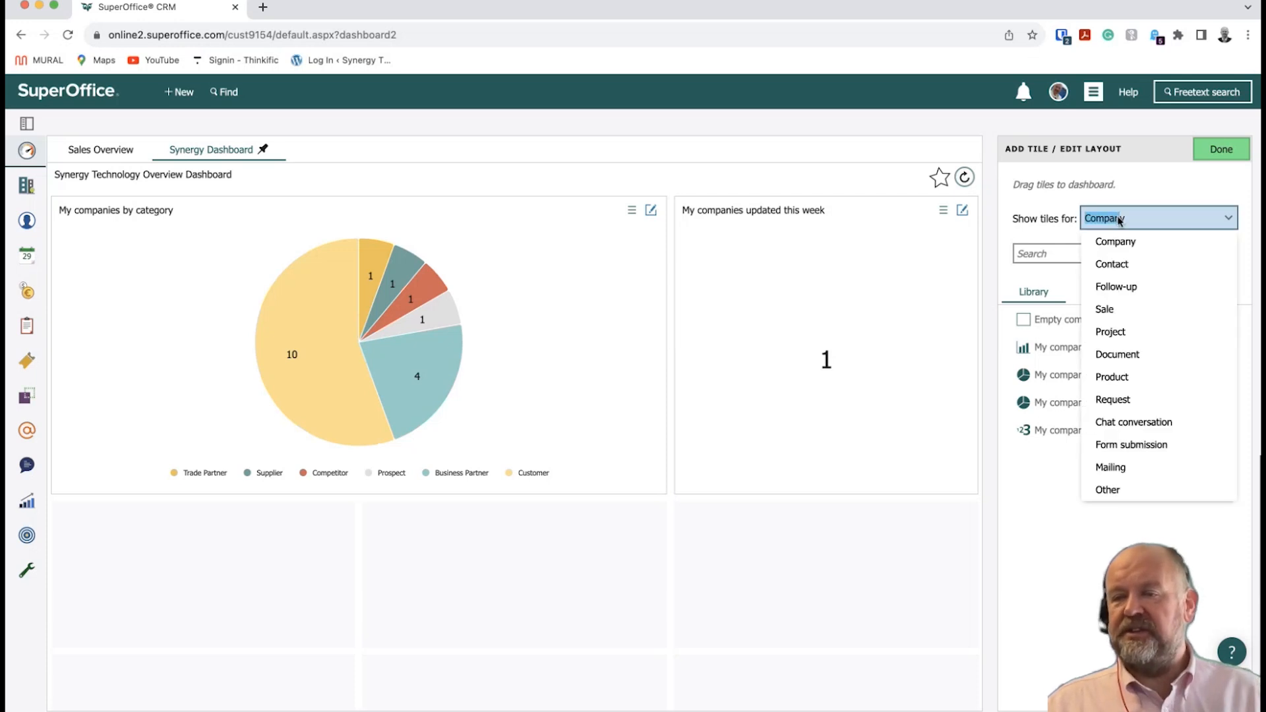
click(1117, 264)
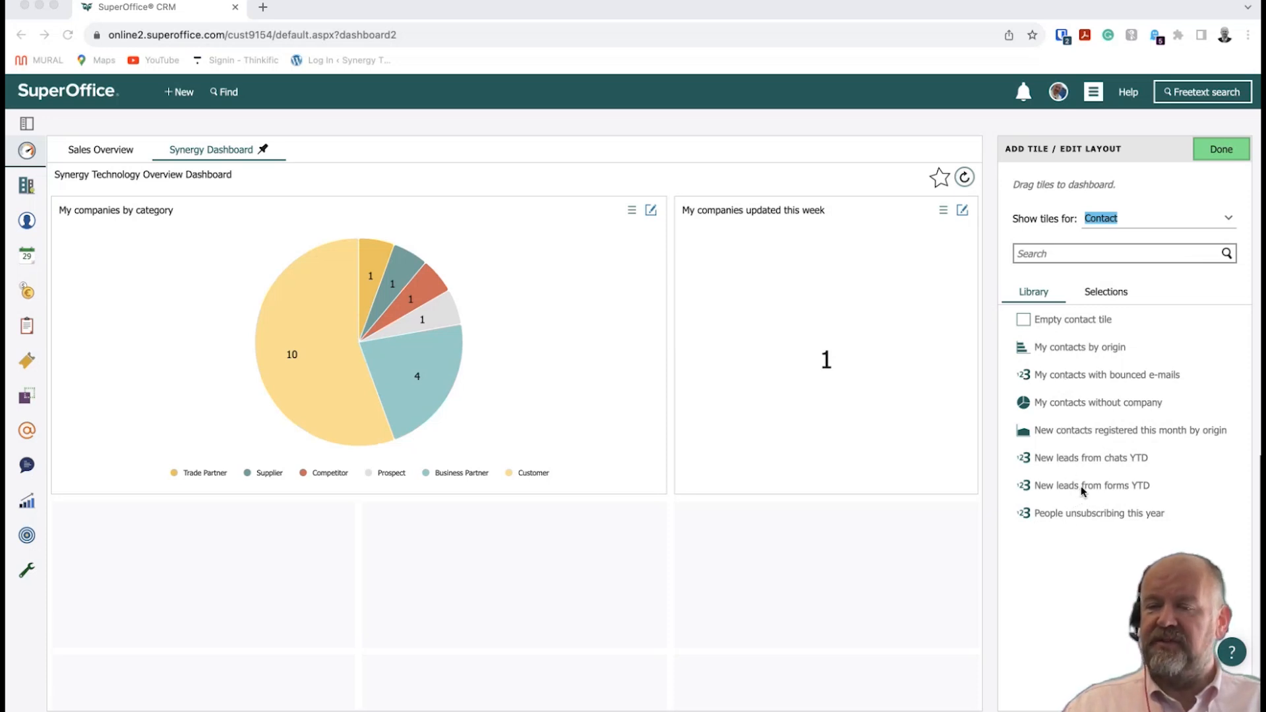
drag(1065, 488, 883, 578)
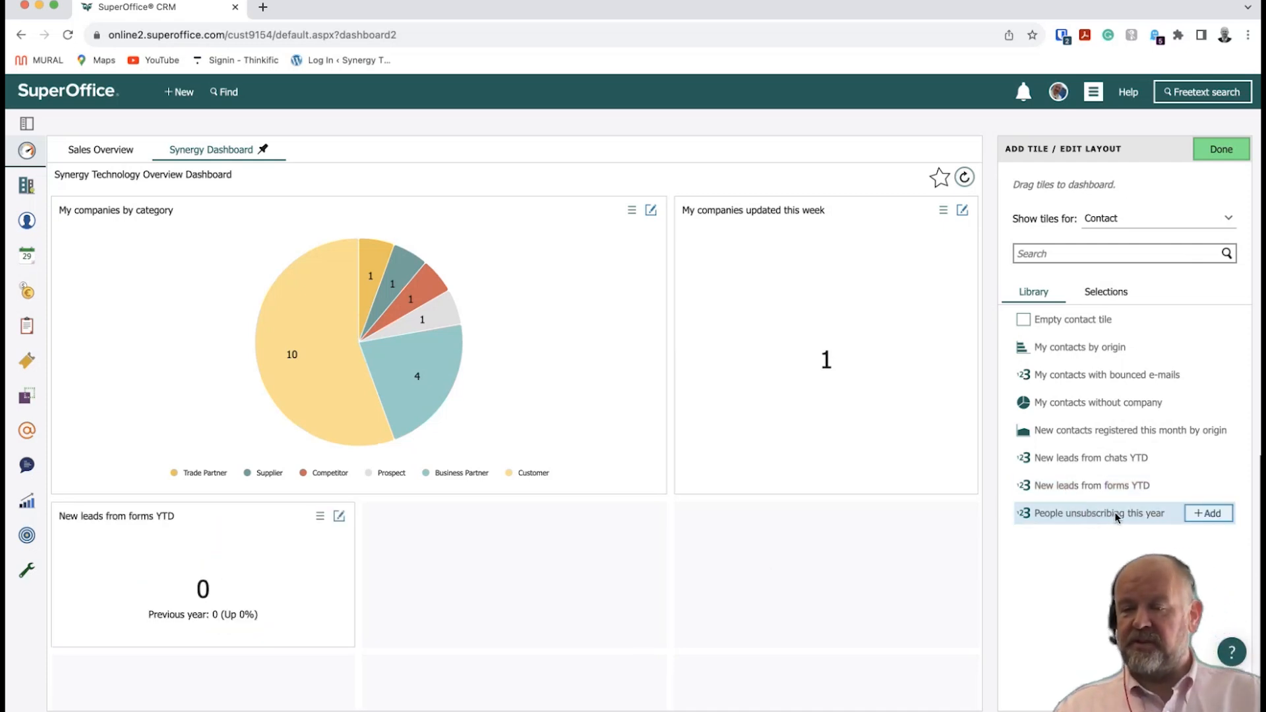
drag(1115, 512, 722, 562)
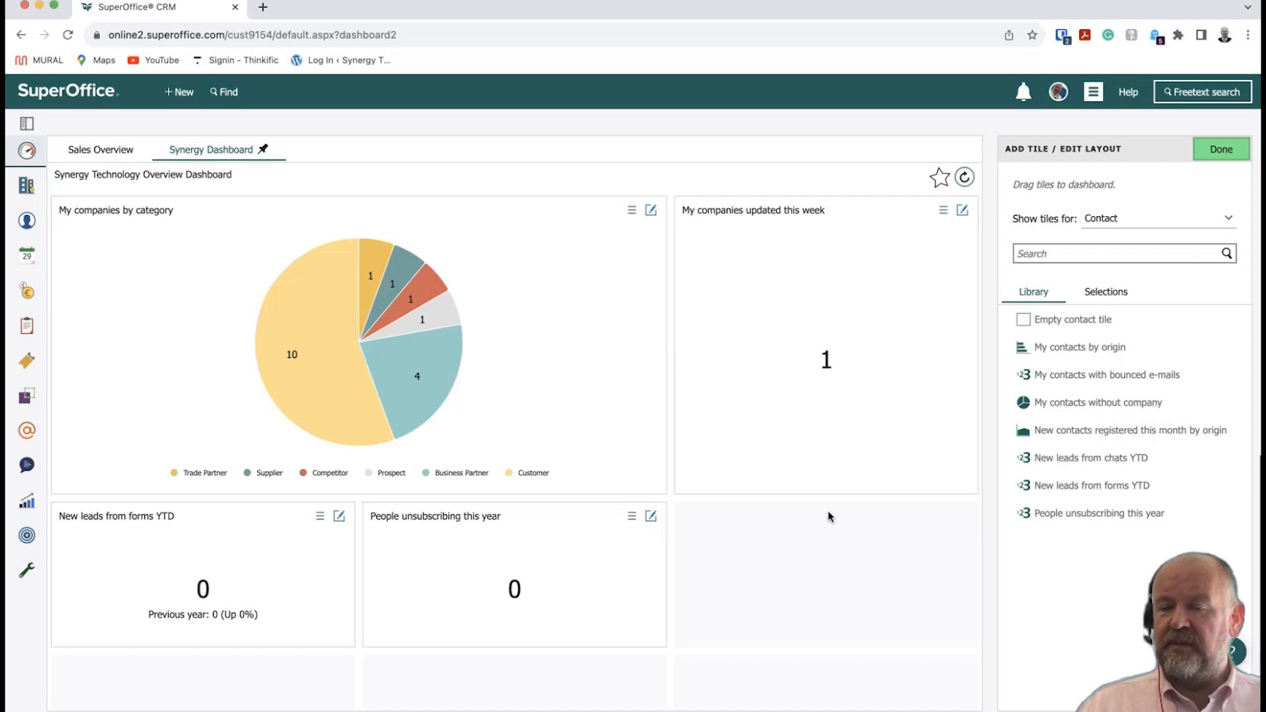
Enlarge the People unsubscribing this year tile to two columns by two rows and New leads from forms YTD to two rows.
click(592, 521)
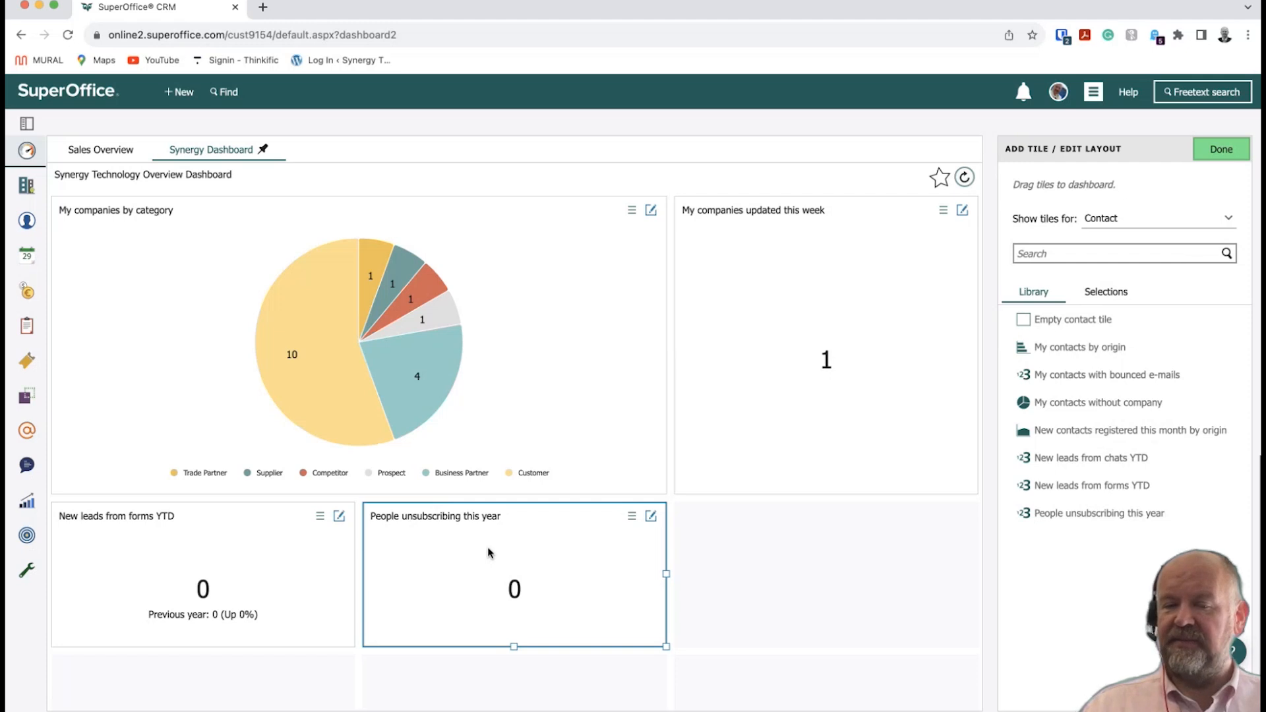
scroll(551, 550, down, 3)
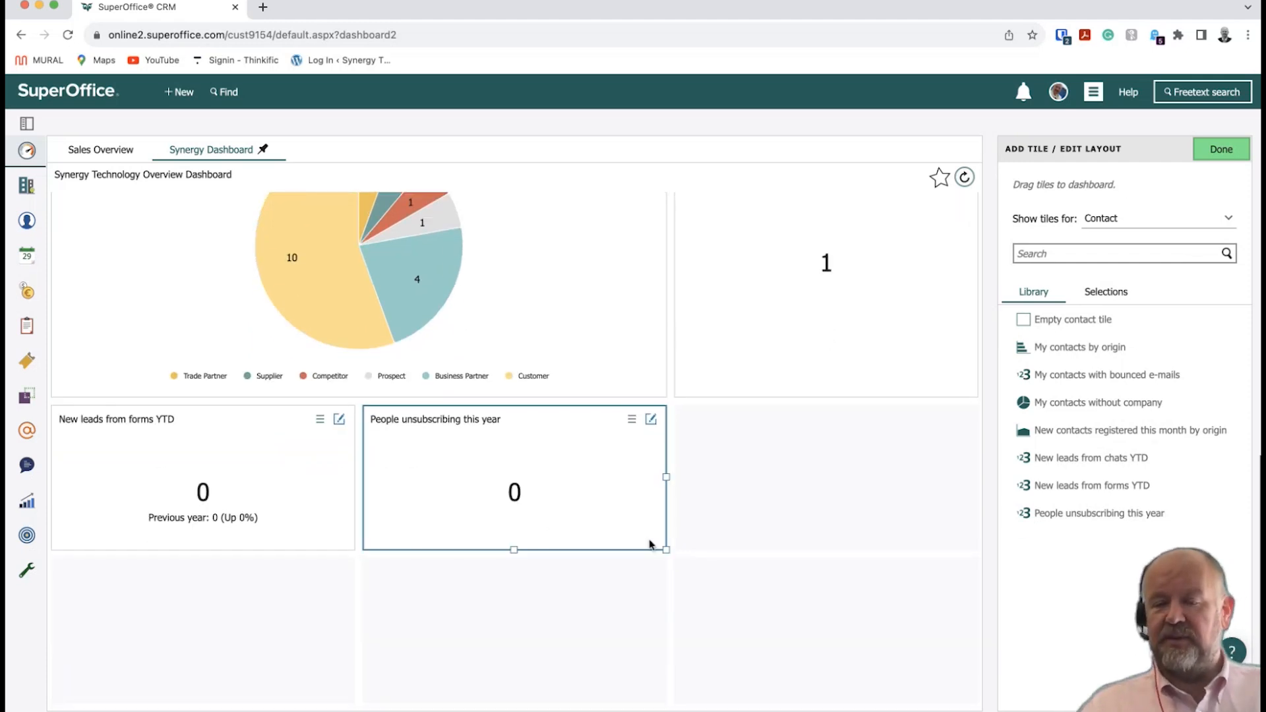
drag(667, 548, 904, 690)
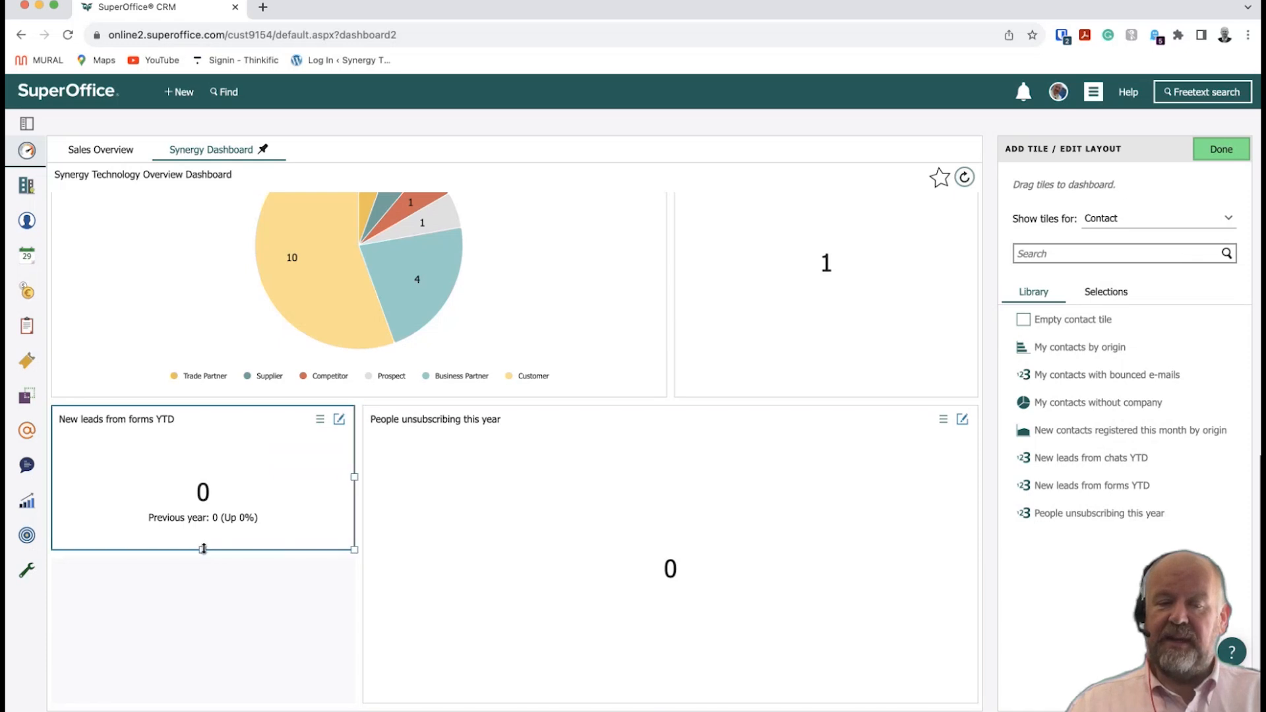
drag(203, 548, 207, 700)
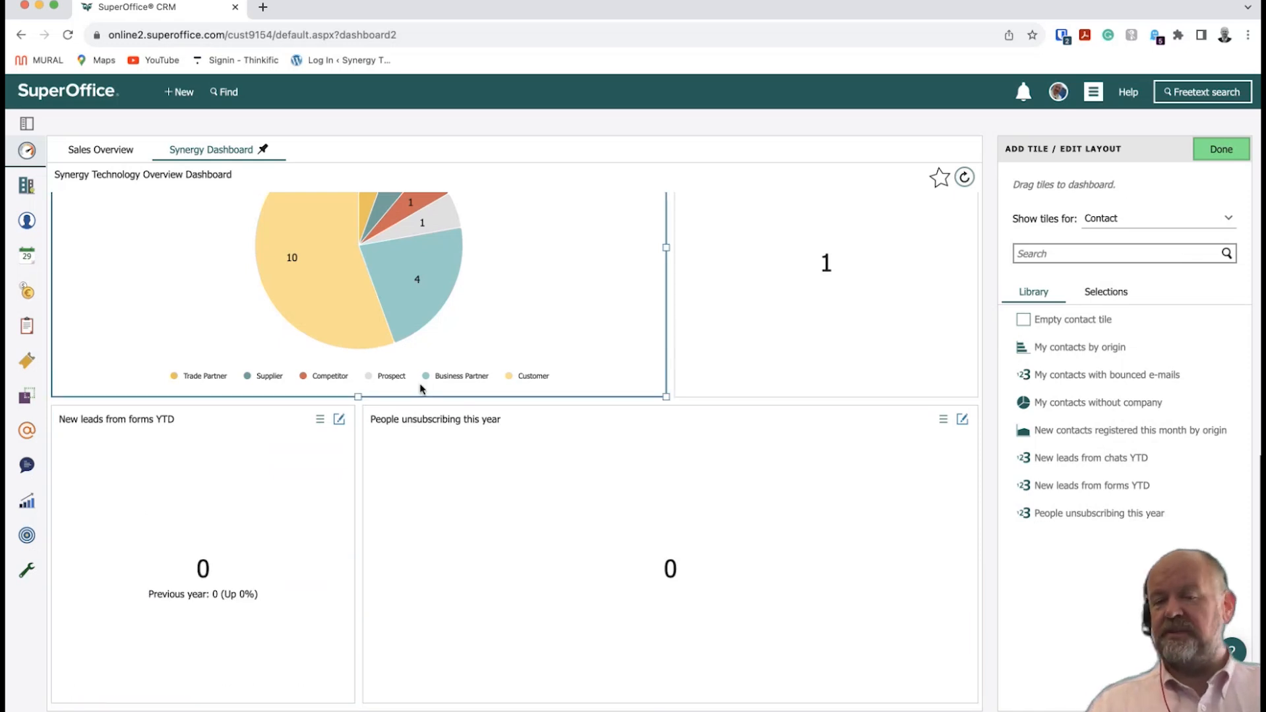
scroll(624, 448, up, 2)
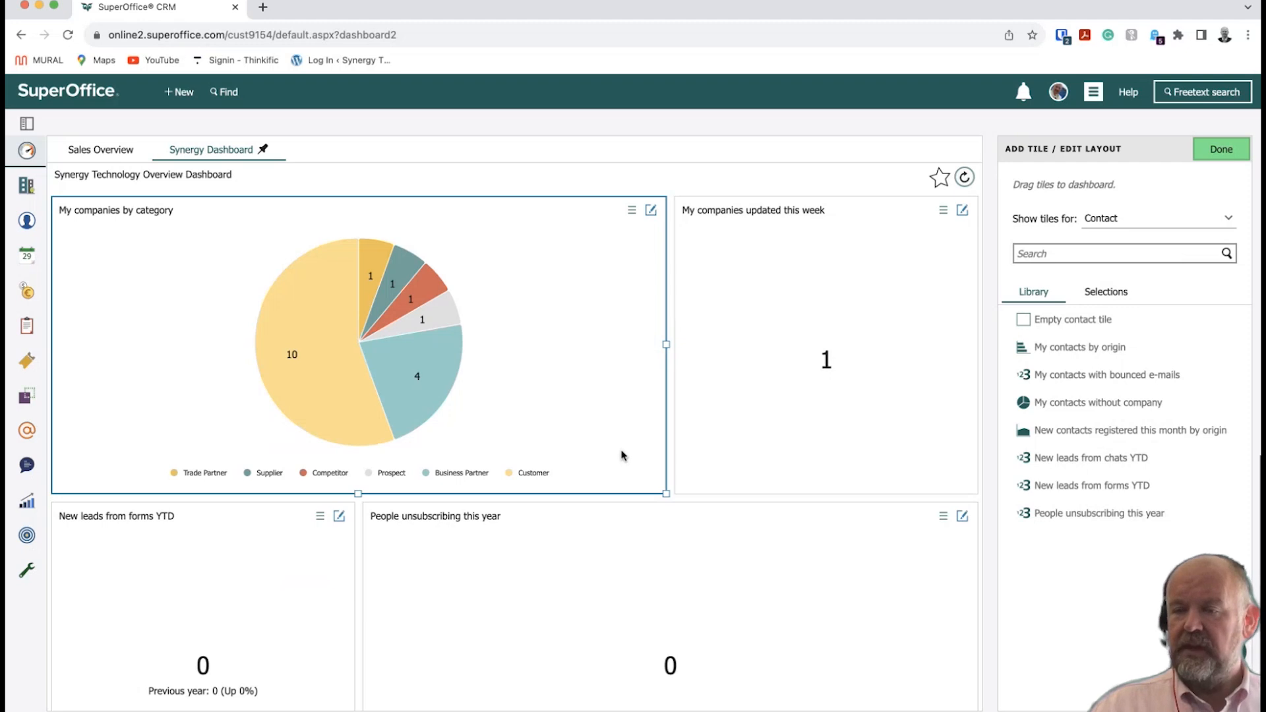
Show the library tiles for Request and review the other entities that tiles can be shown for.
click(1116, 220)
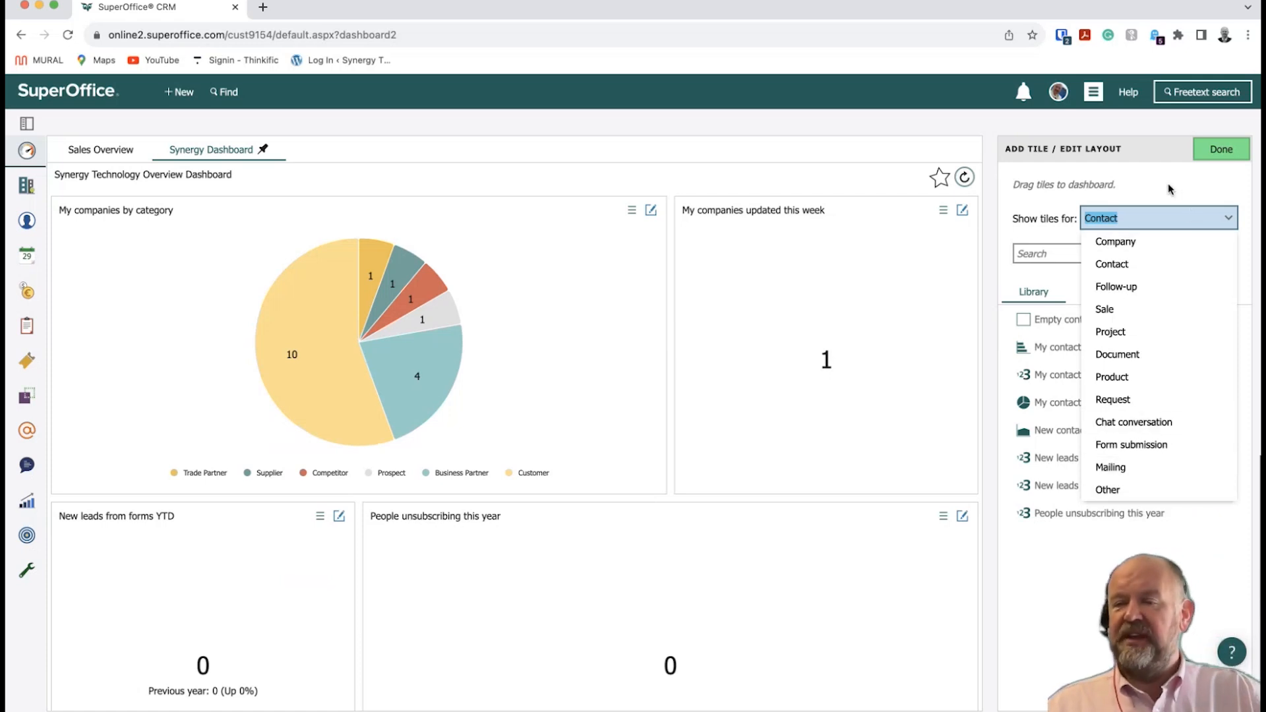
click(1147, 401)
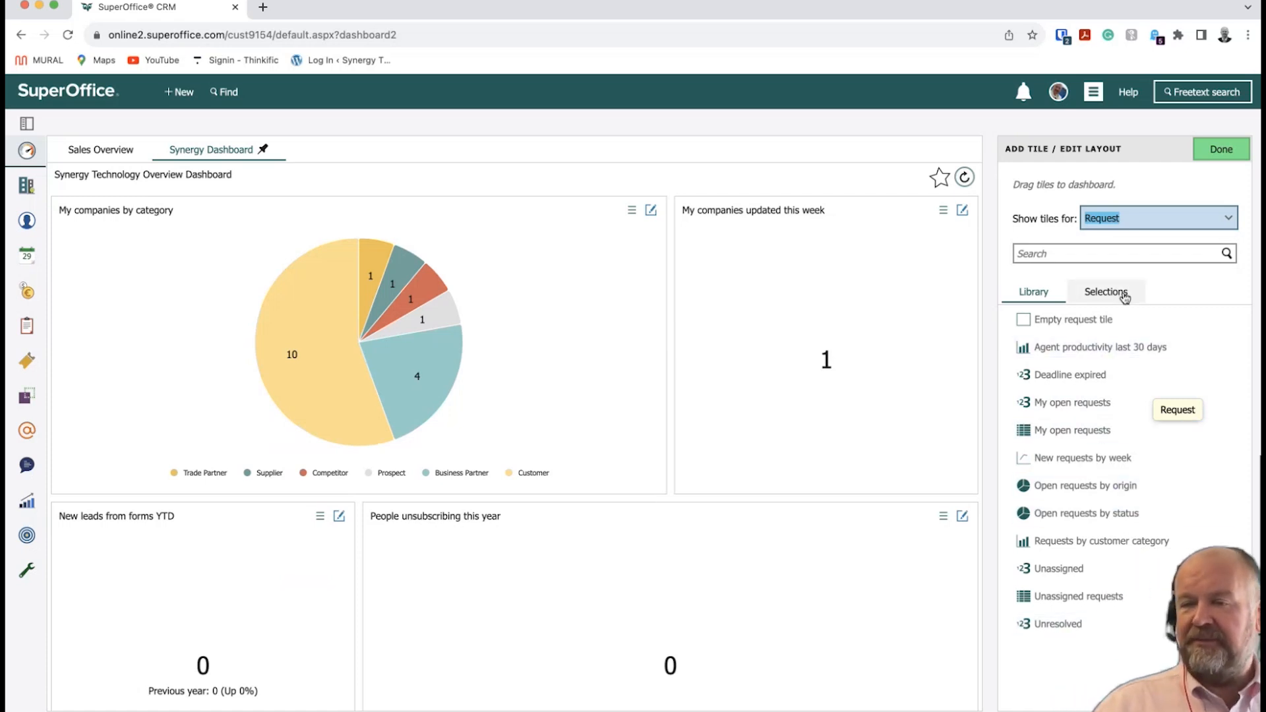
click(1137, 226)
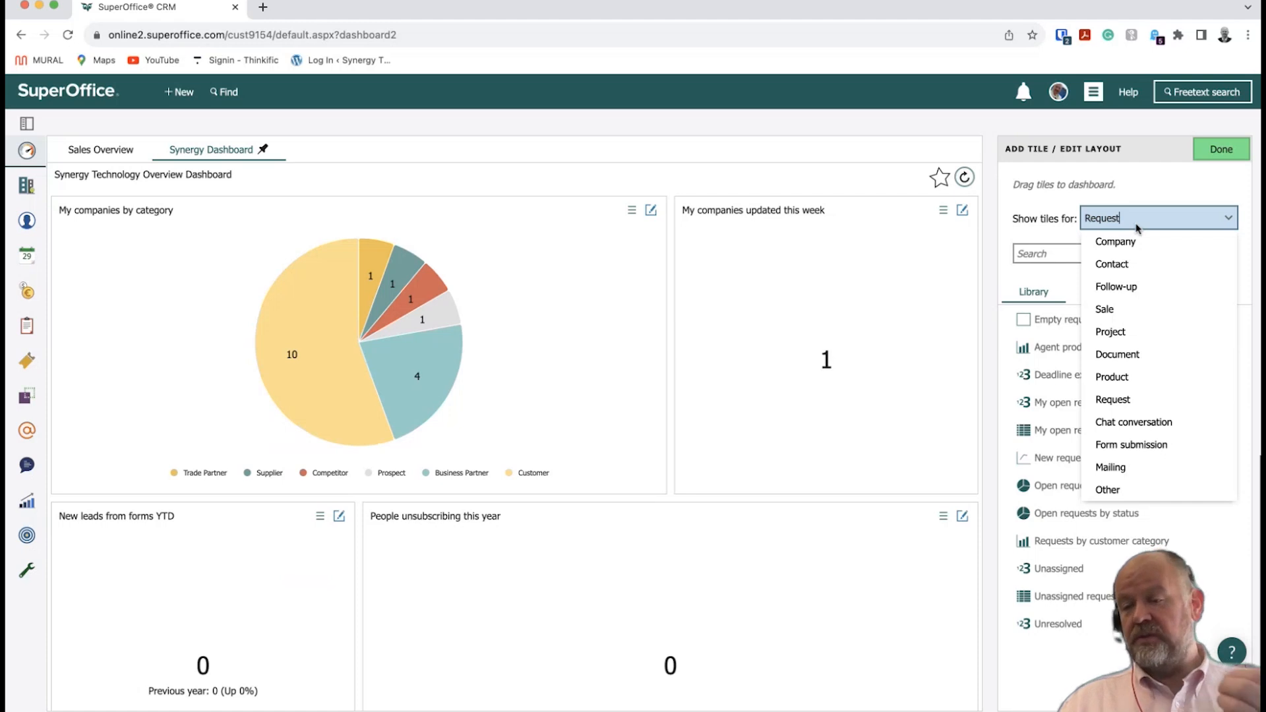
click(1161, 179)
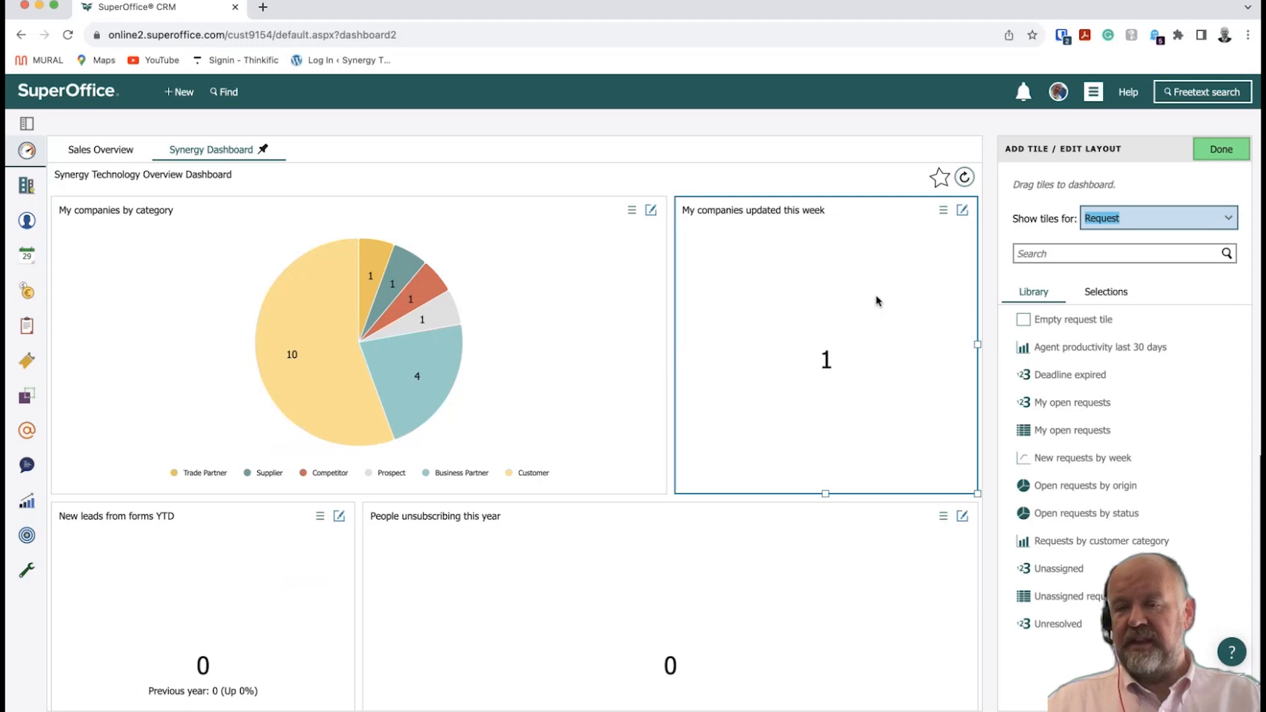
Show the tiles for Company and list those based on selections.
click(1231, 220)
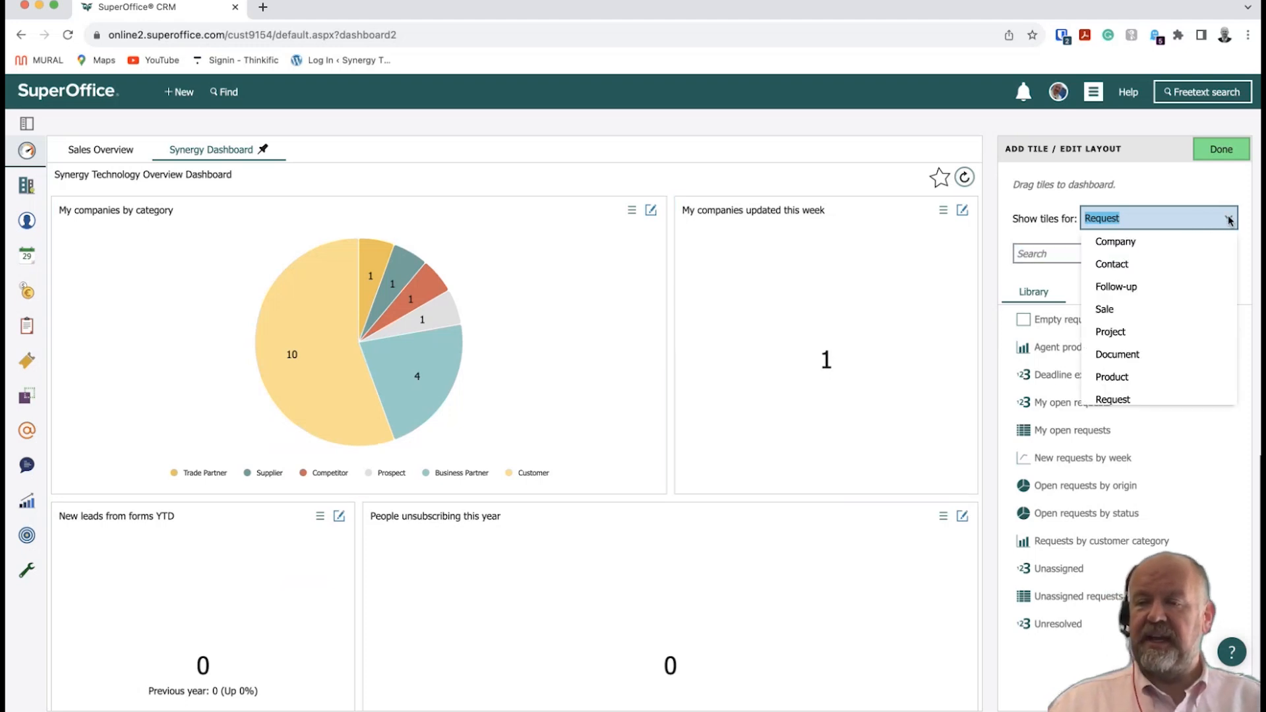
click(1140, 244)
click(1118, 297)
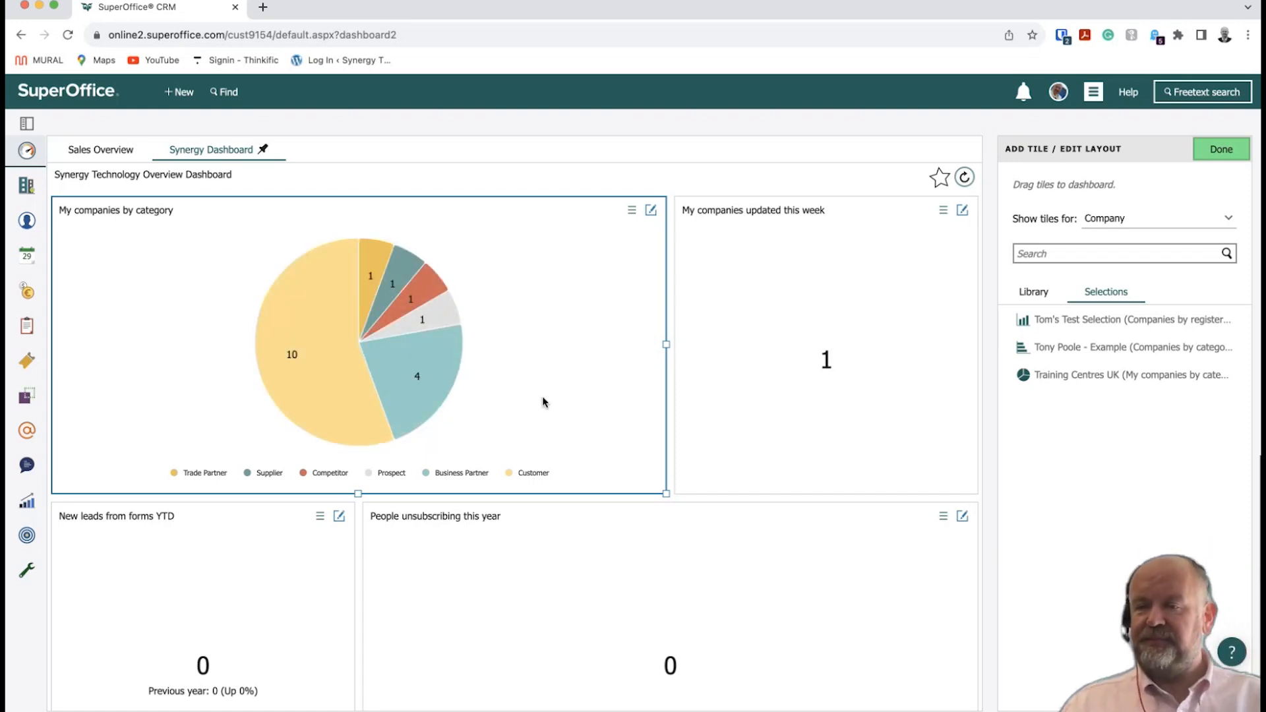
Check the selection-based tiles for Contact, Follow-up and Sale, and return to the Company library tiles.
click(1128, 219)
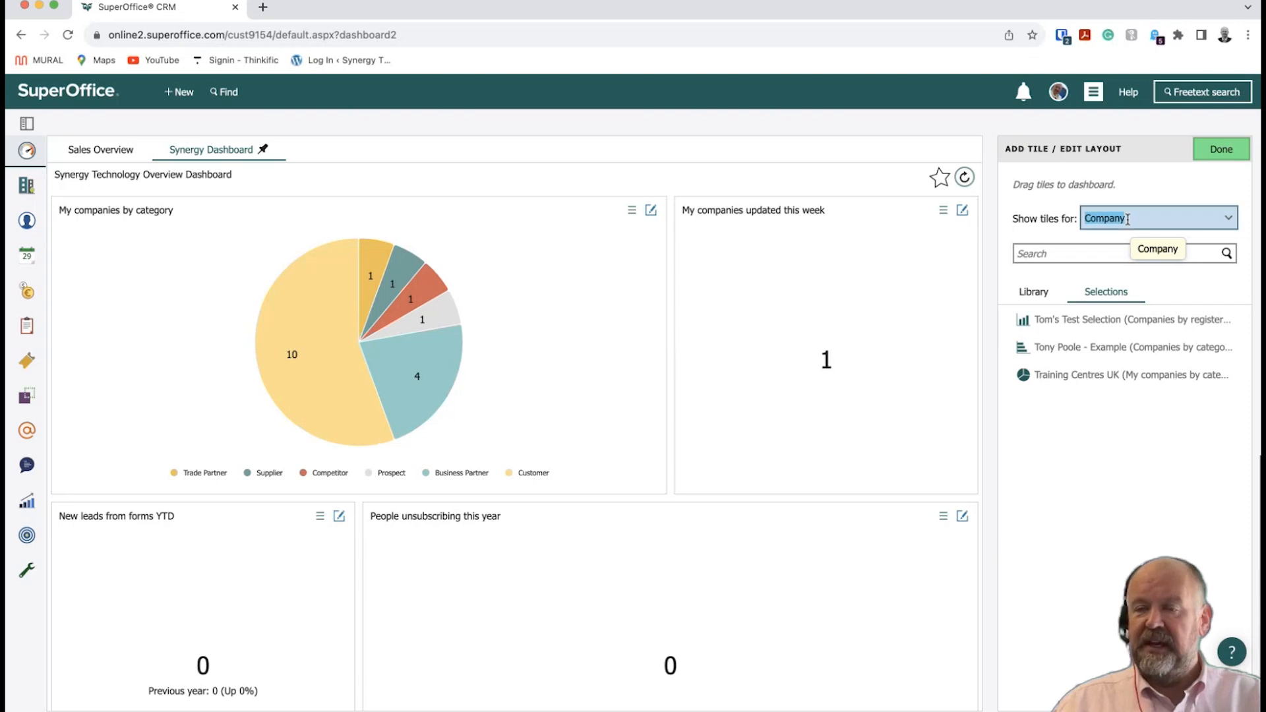
click(1125, 265)
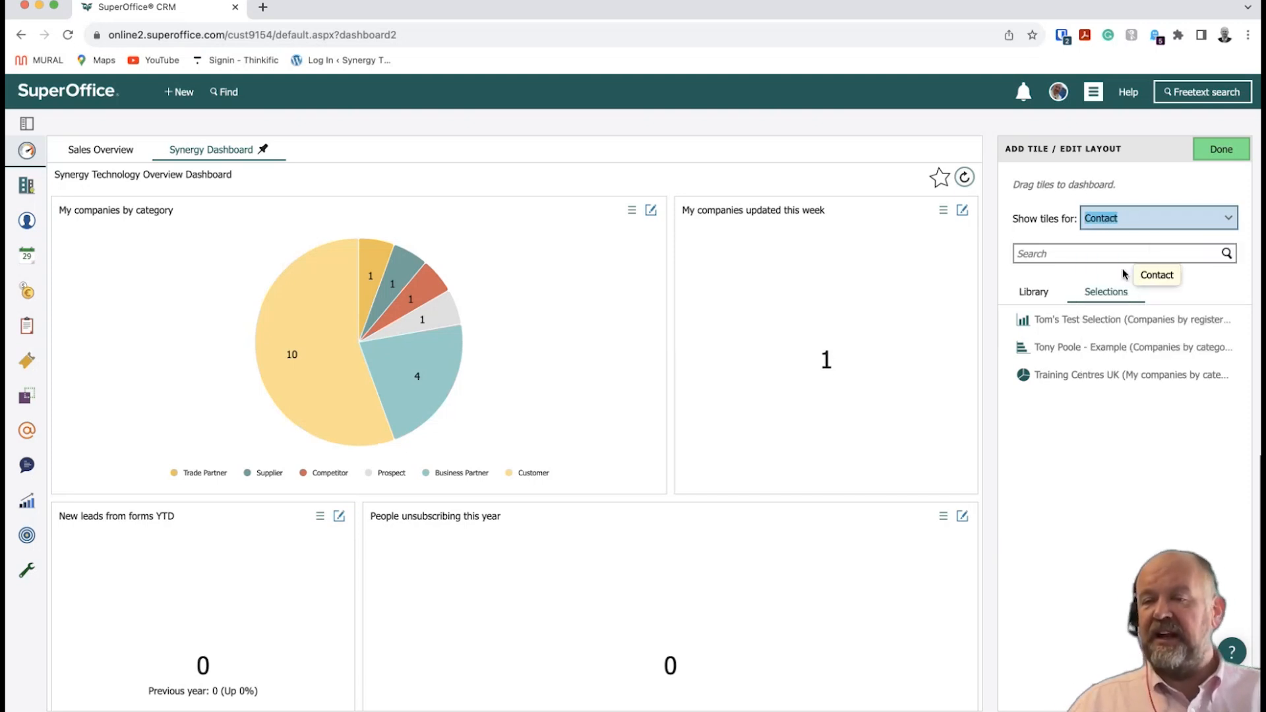
click(1037, 292)
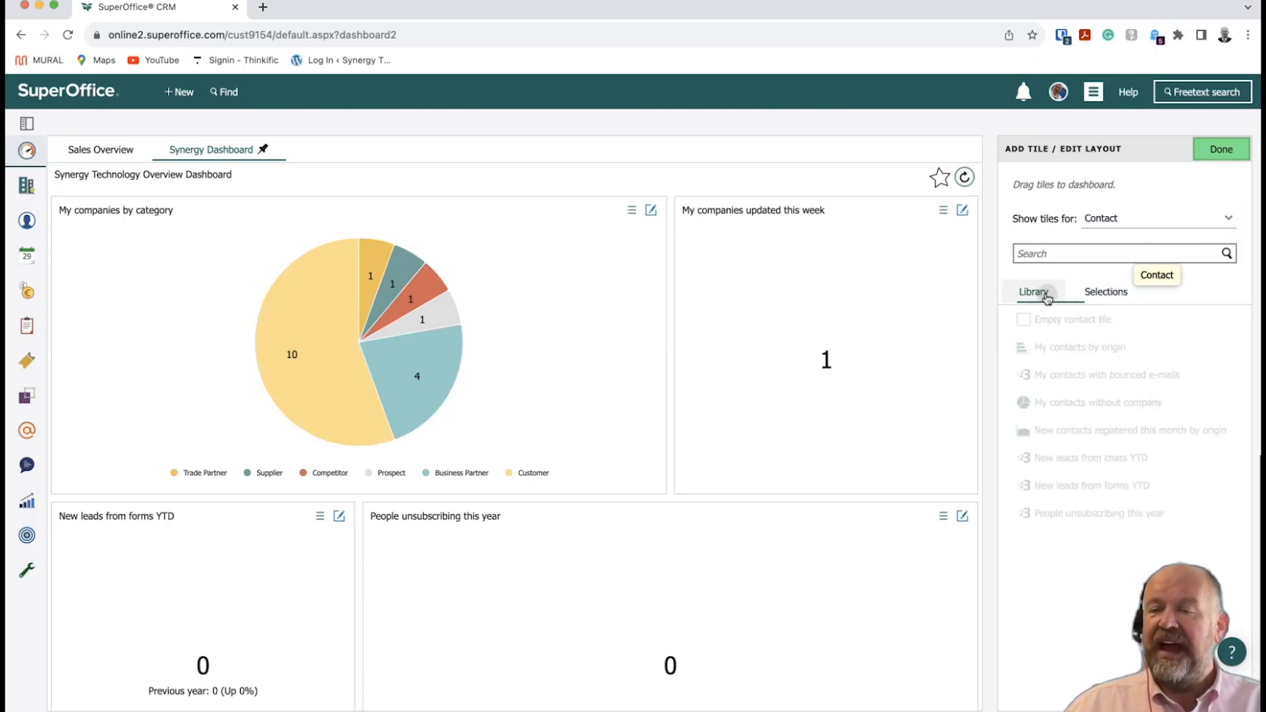
click(1100, 293)
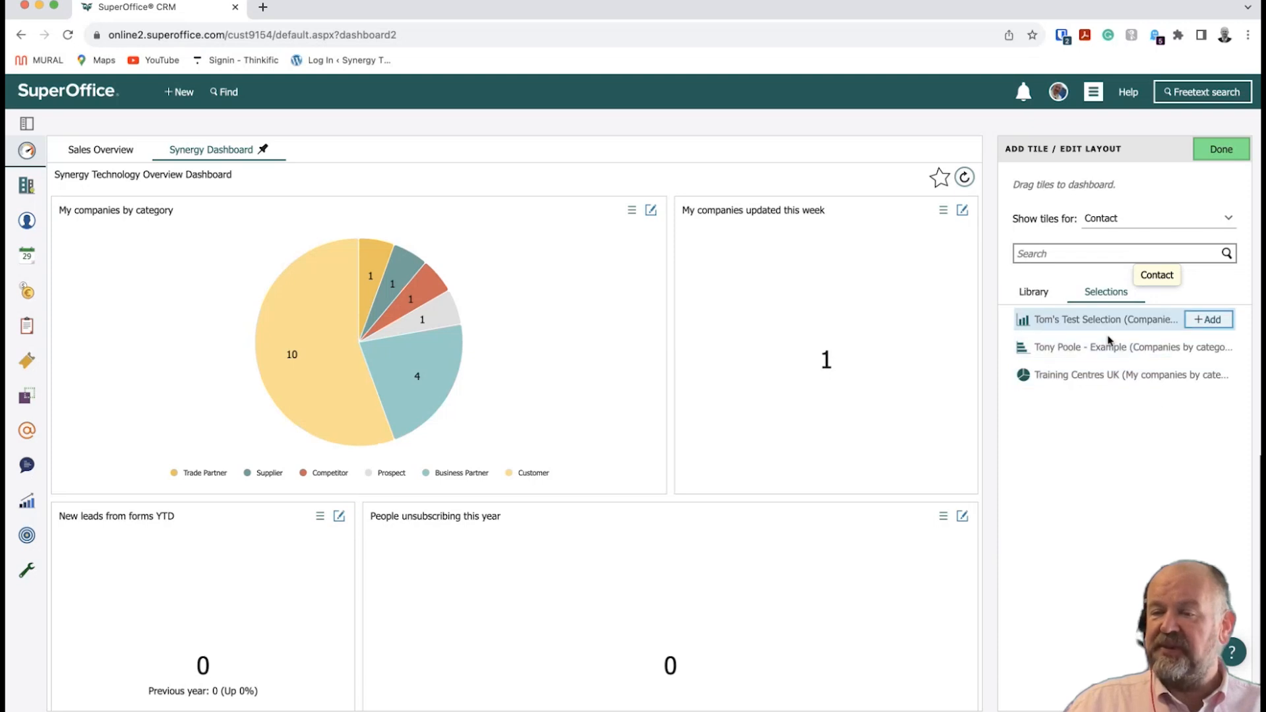
click(1126, 220)
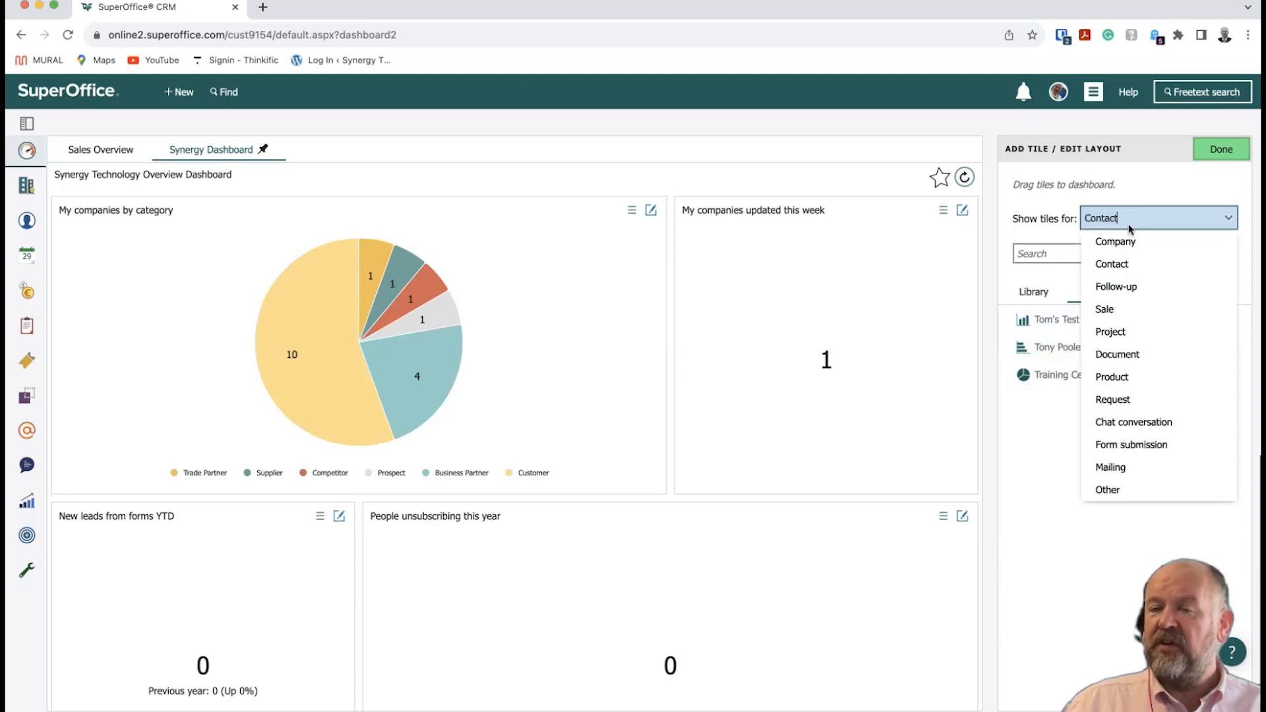
click(1125, 286)
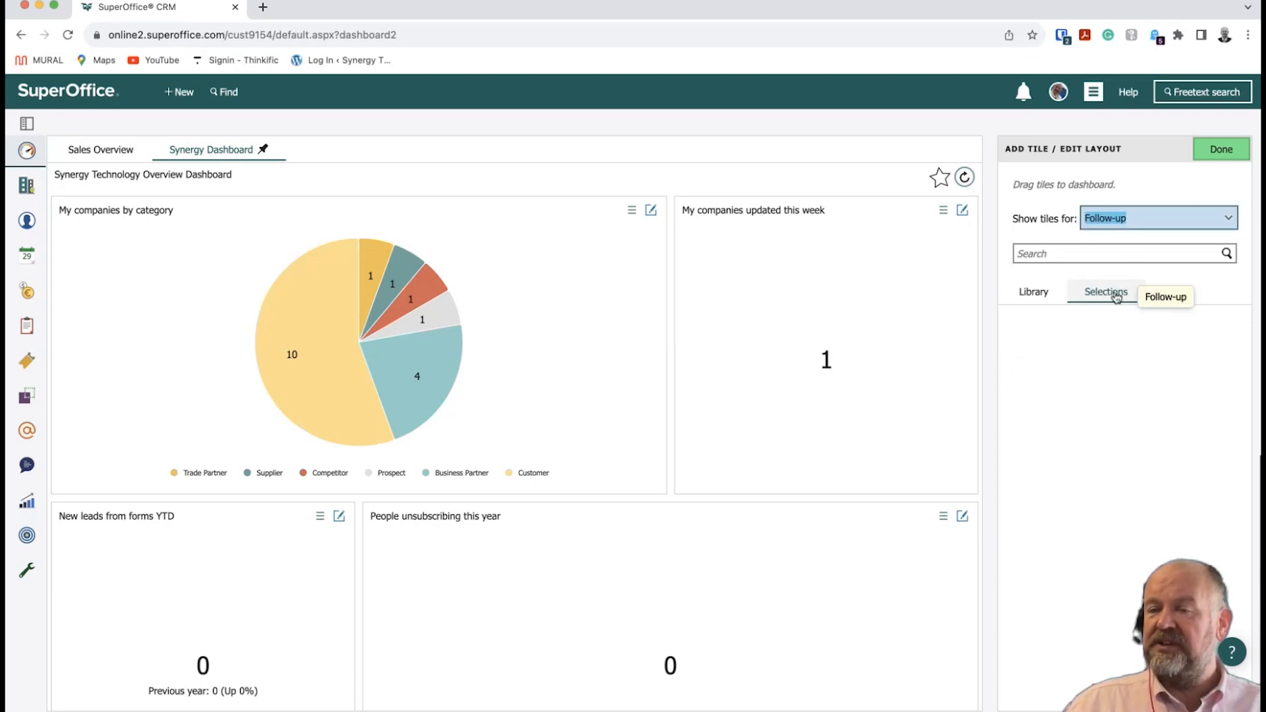
click(1130, 218)
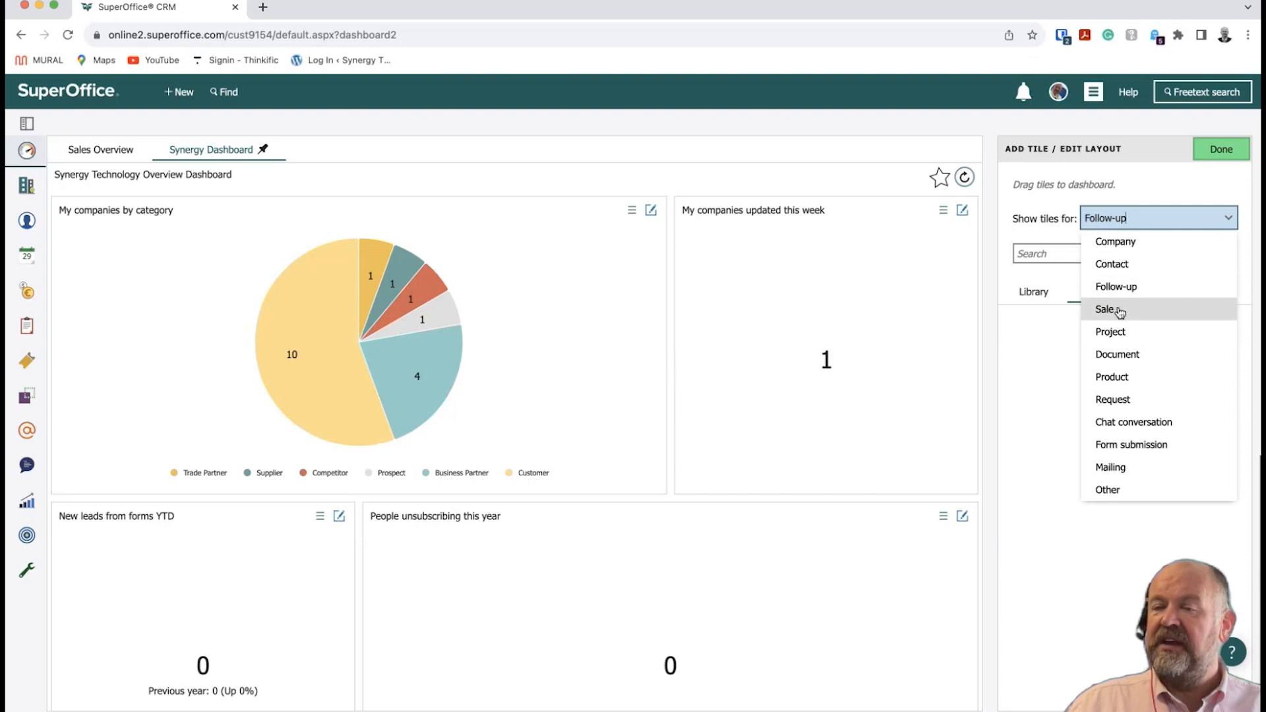
click(1118, 308)
click(1139, 218)
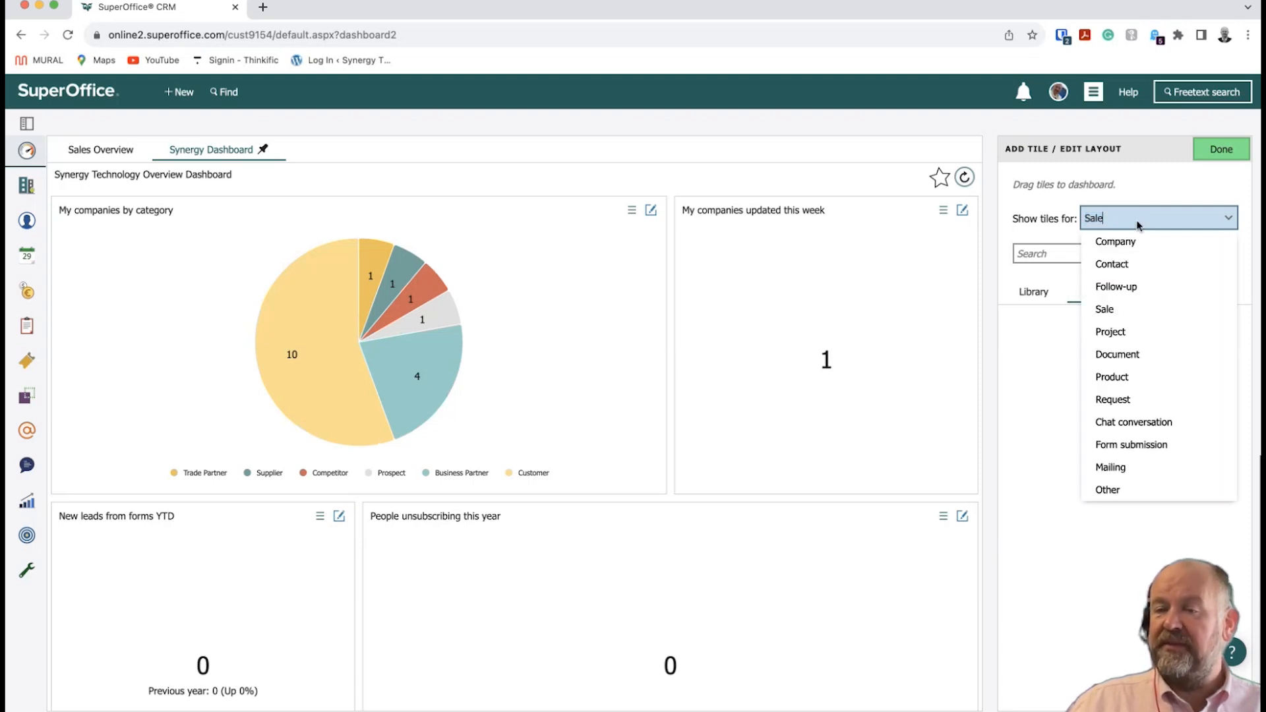
click(1124, 243)
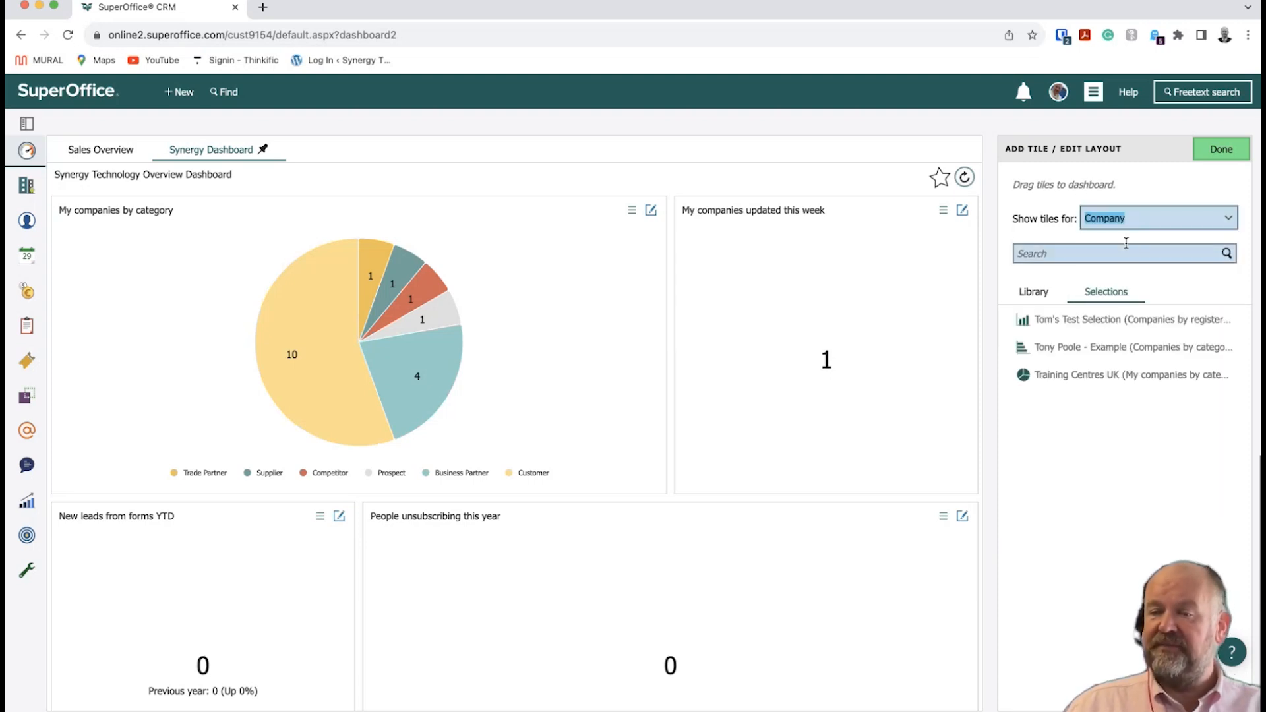
click(1030, 304)
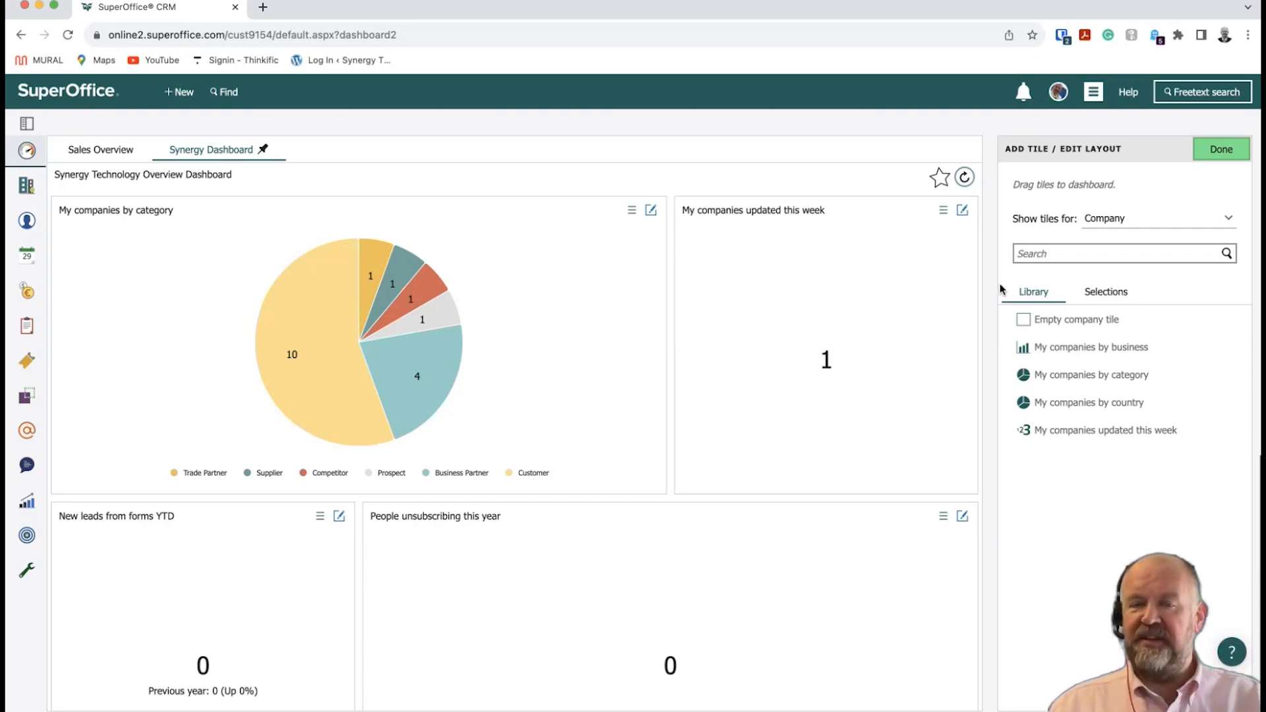
Open the company list behind the Customer slice of My companies by category and preview ABC Trading Company, AFN Holdings and Dennis Eagle Ltd.
mouse_move(972, 288)
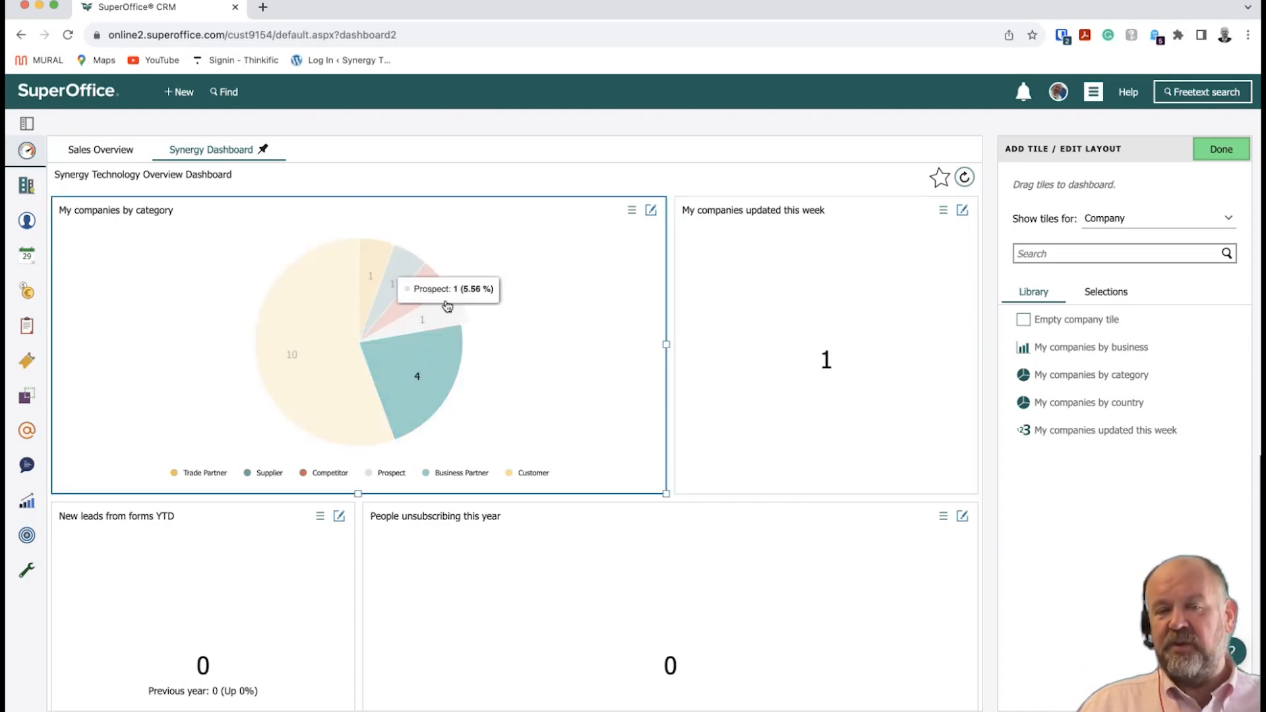
mouse_move(316, 330)
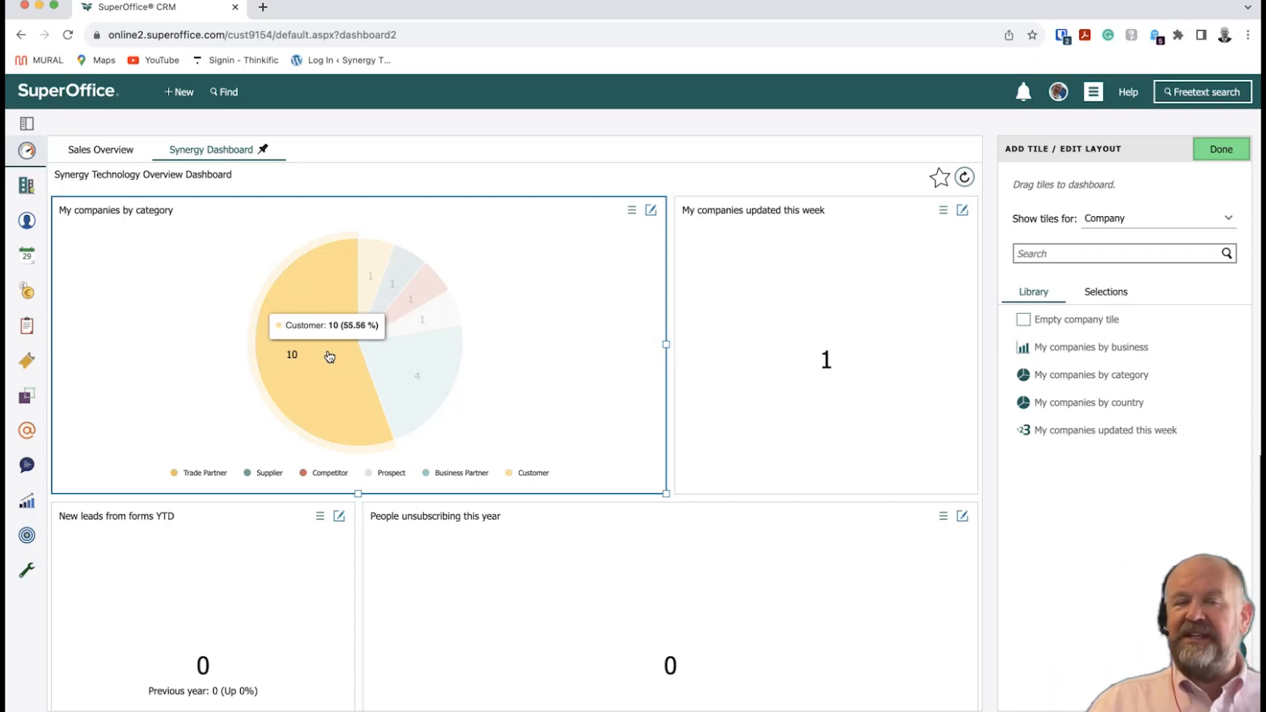
click(329, 357)
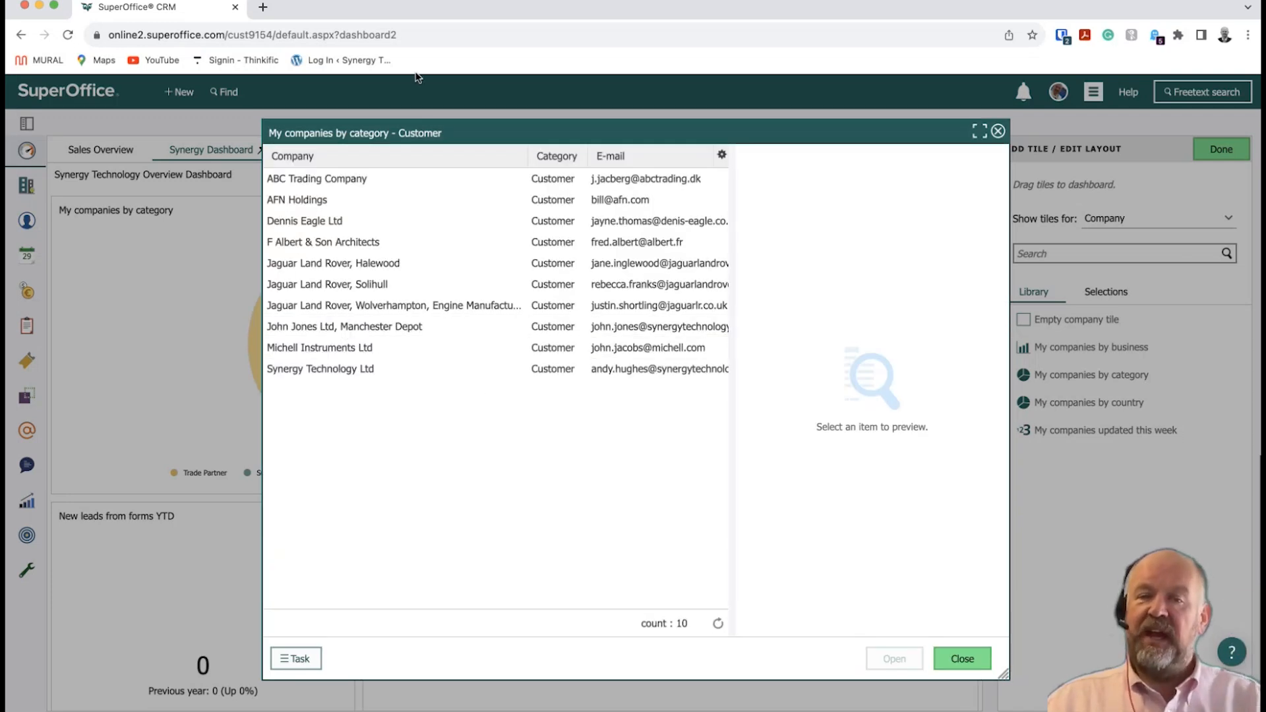
click(379, 175)
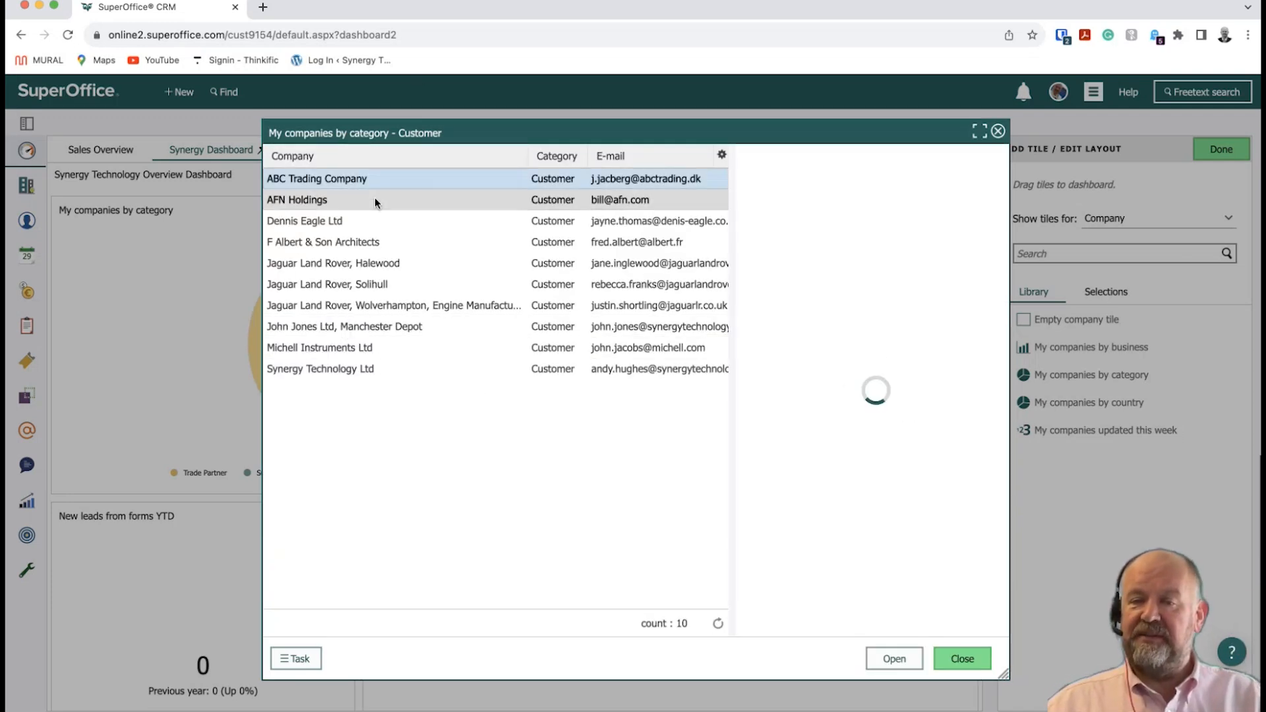
click(374, 196)
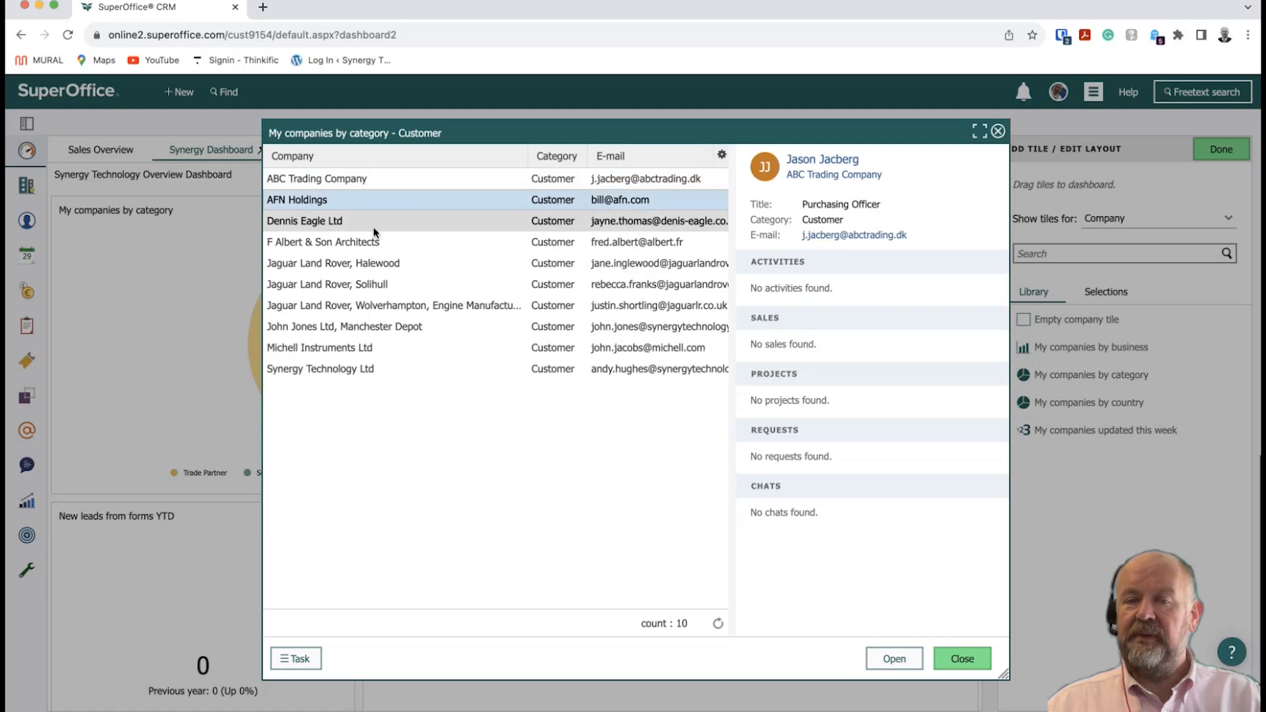
click(374, 220)
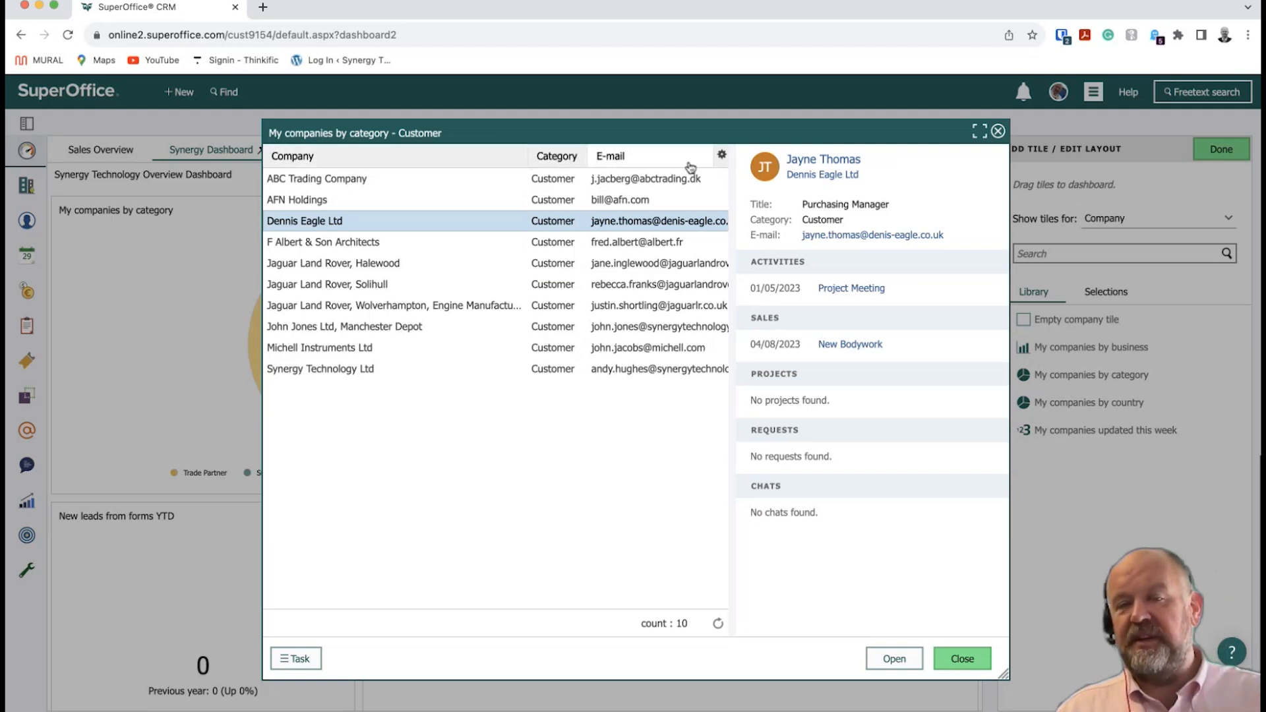
Add the company's Country column to the Customer company list.
click(720, 157)
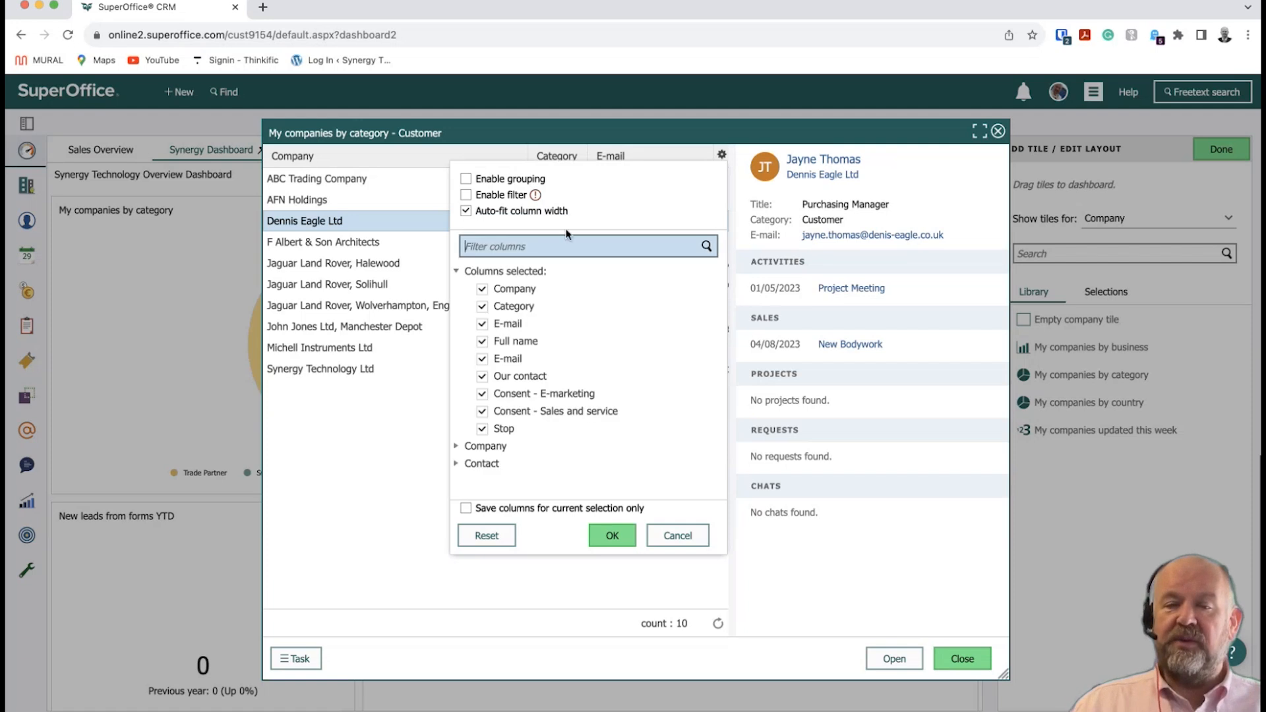
click(455, 448)
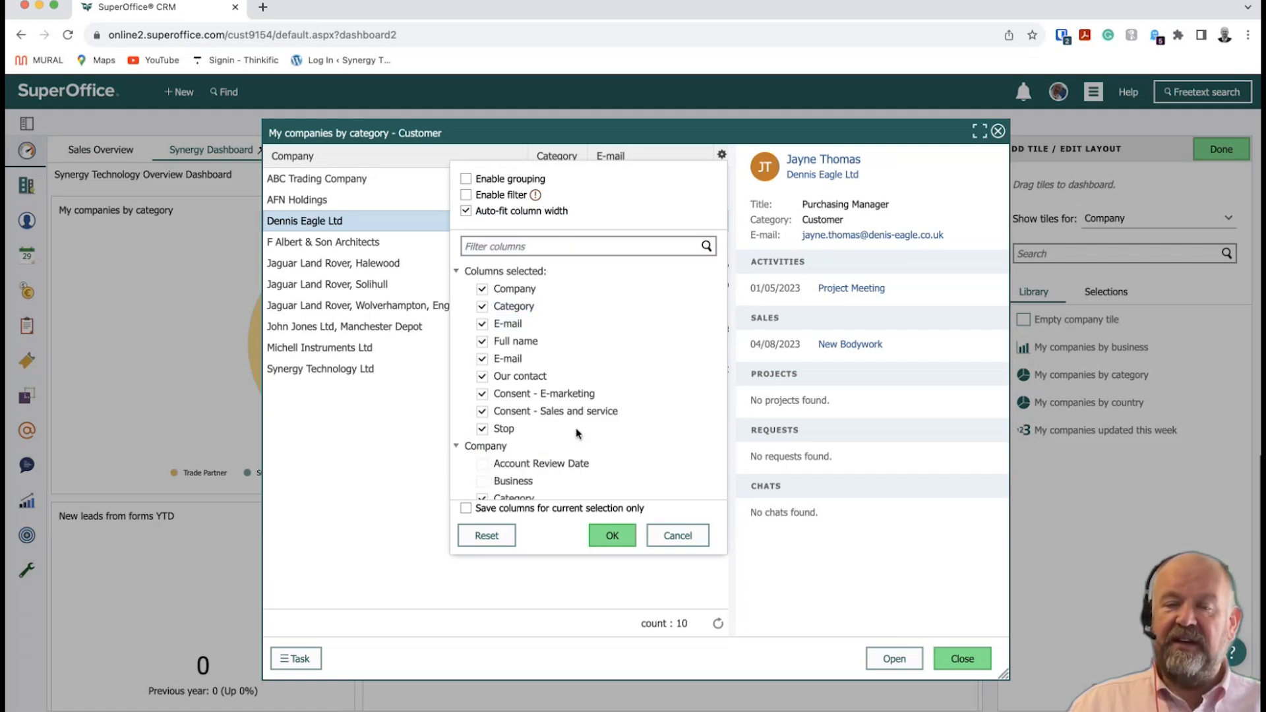
scroll(579, 434, down, 5)
scroll(580, 434, down, 1)
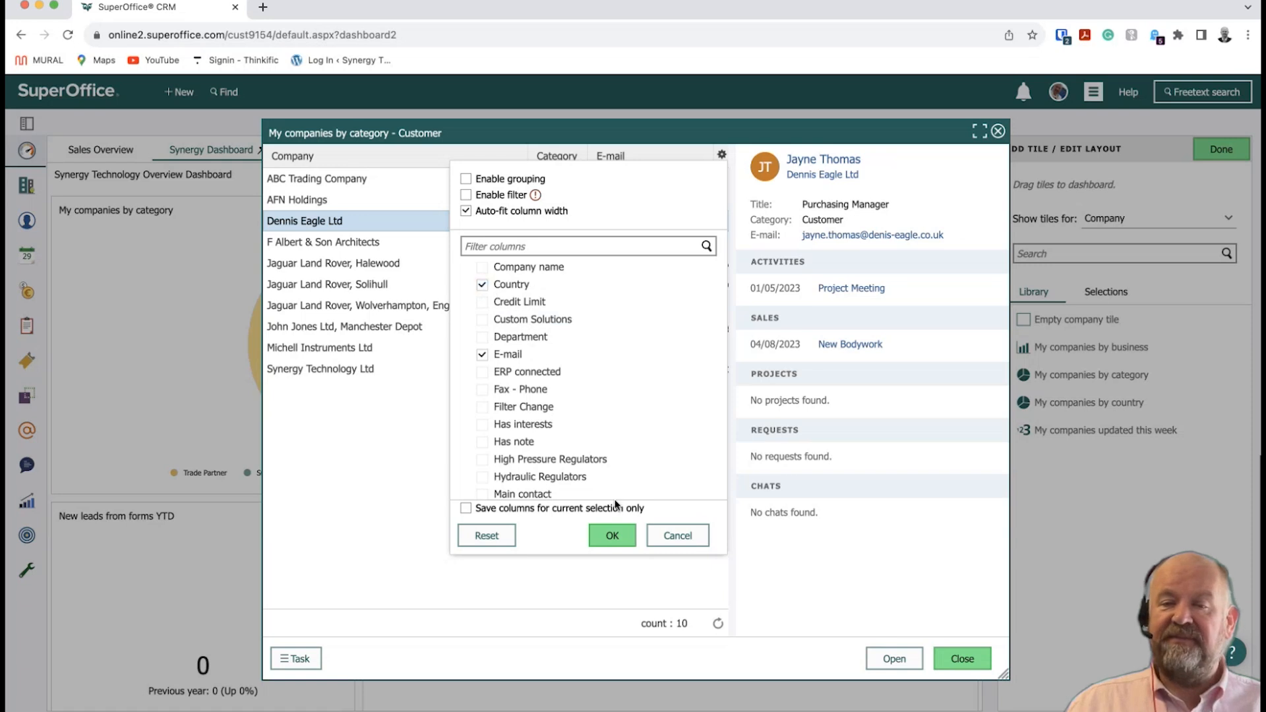
click(611, 532)
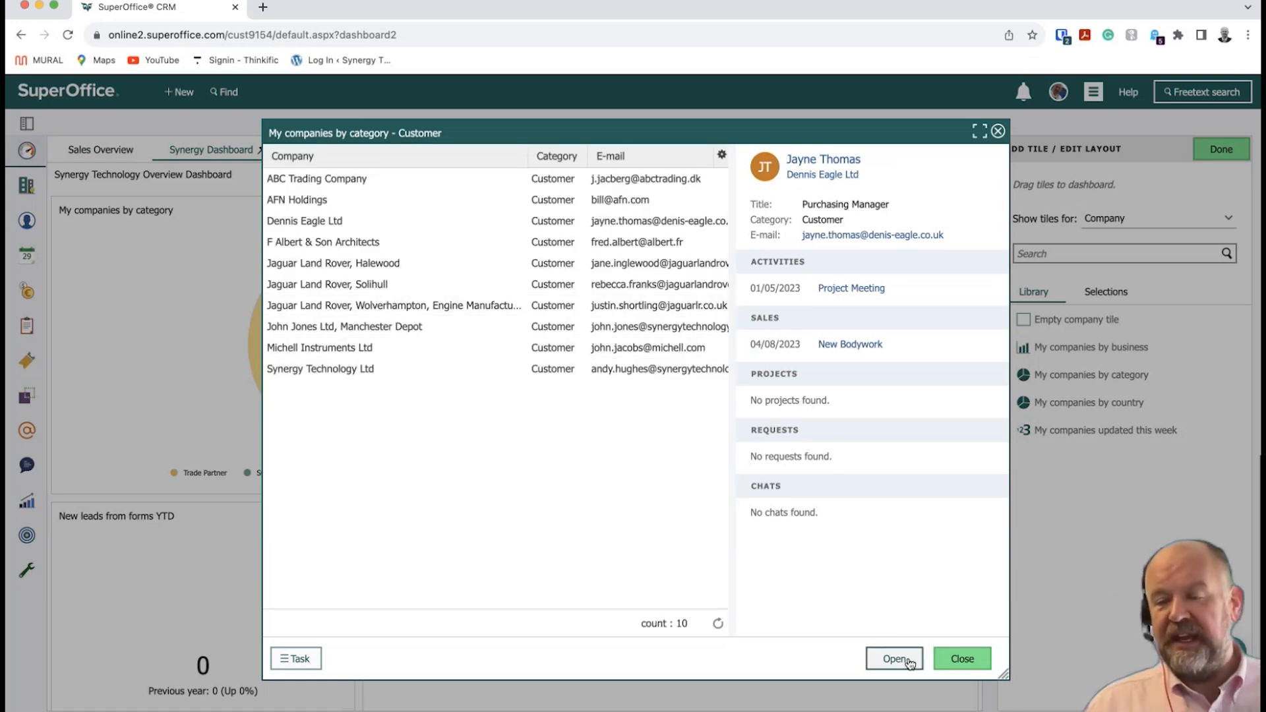
Enlarge the Customer company list window and reposition it to give more room for its columns.
drag(1002, 674, 1204, 697)
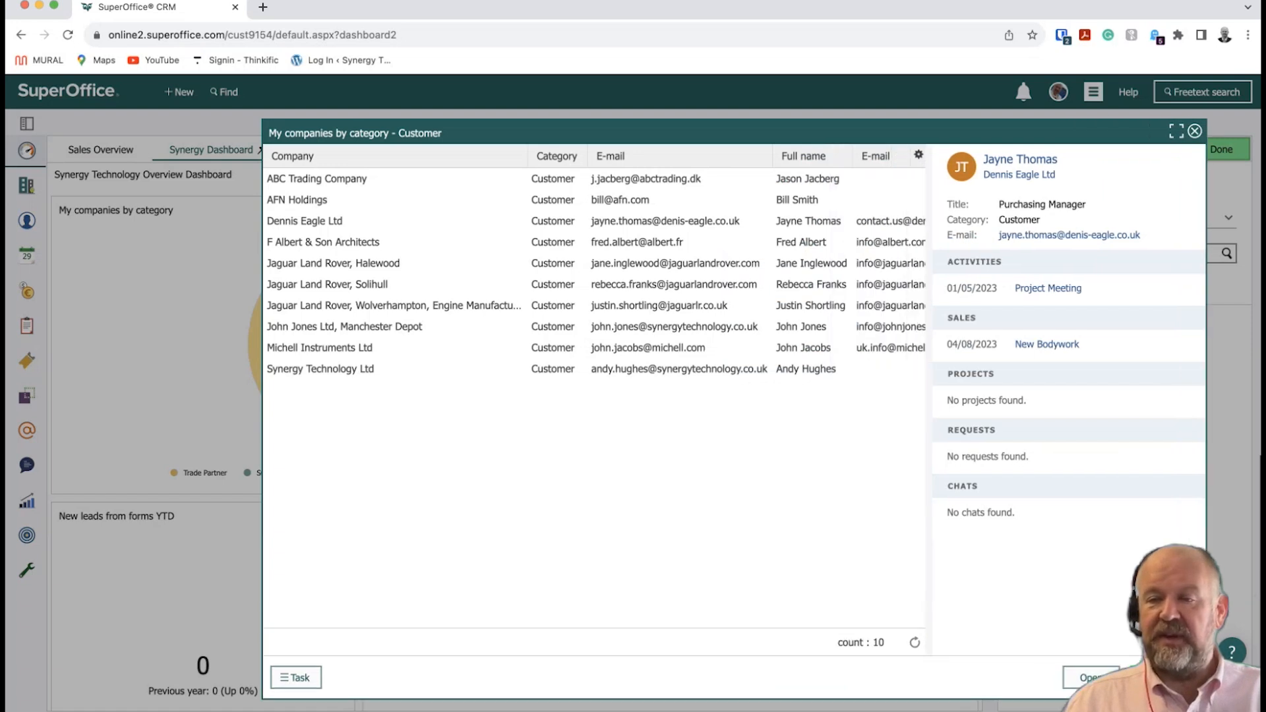
drag(611, 133, 407, 129)
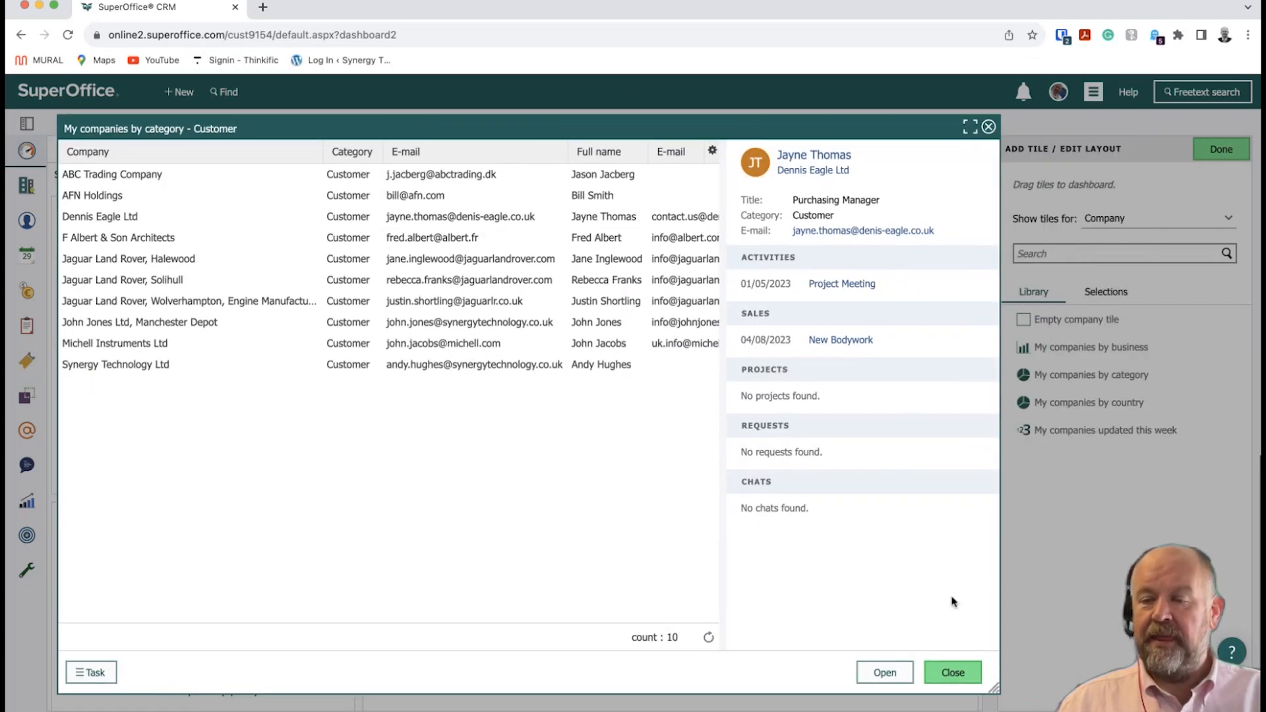
drag(994, 688, 1218, 708)
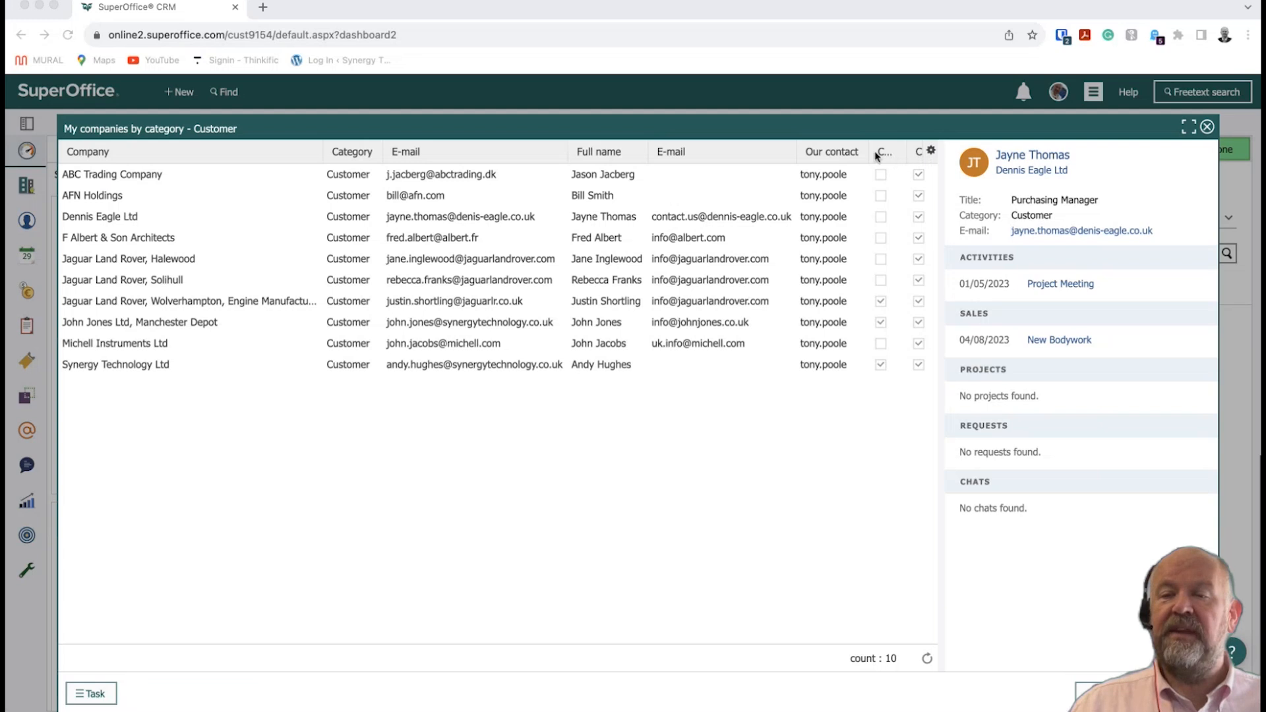
Move the Our contact column directly after Category in the Customer company list.
click(793, 150)
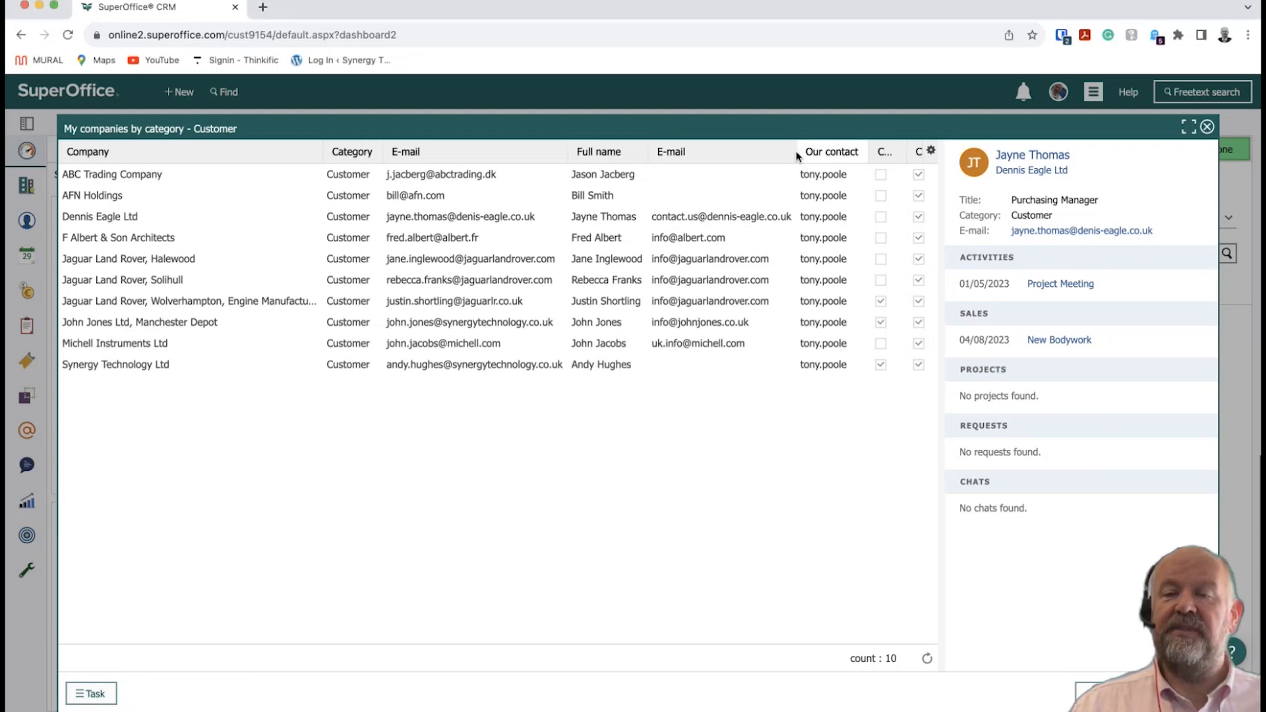
drag(797, 151, 559, 162)
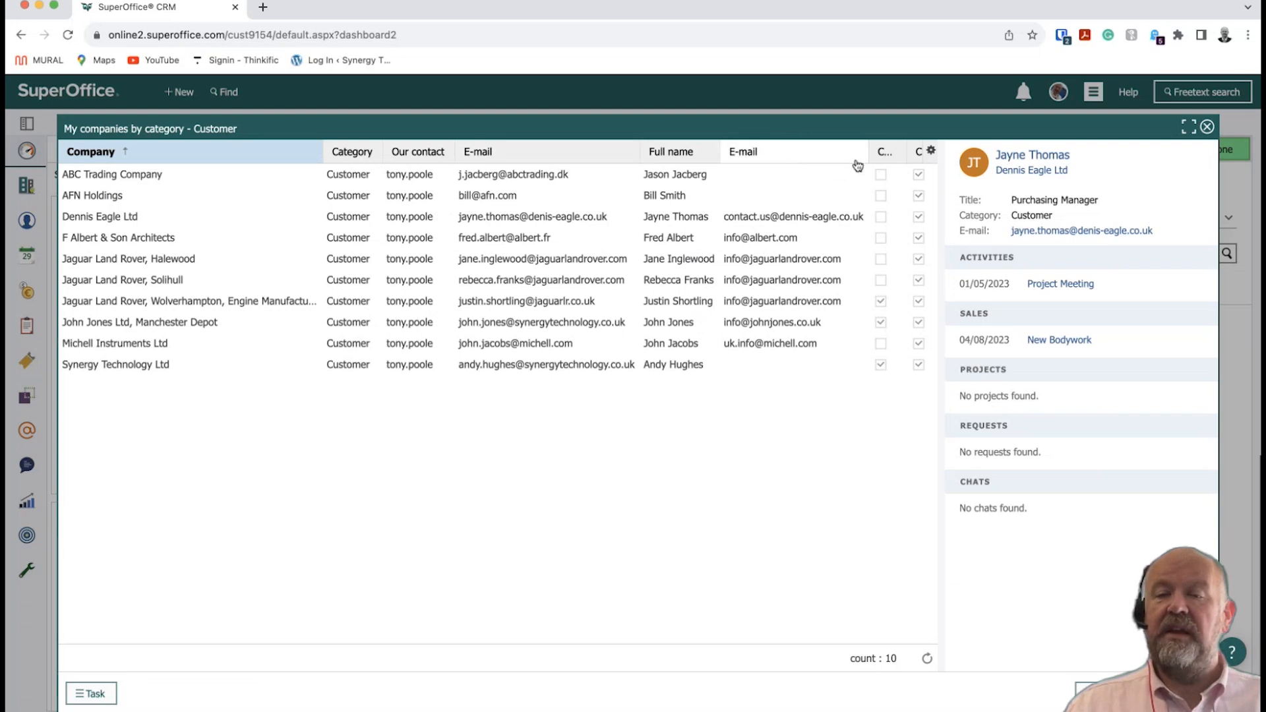
drag(869, 152, 749, 169)
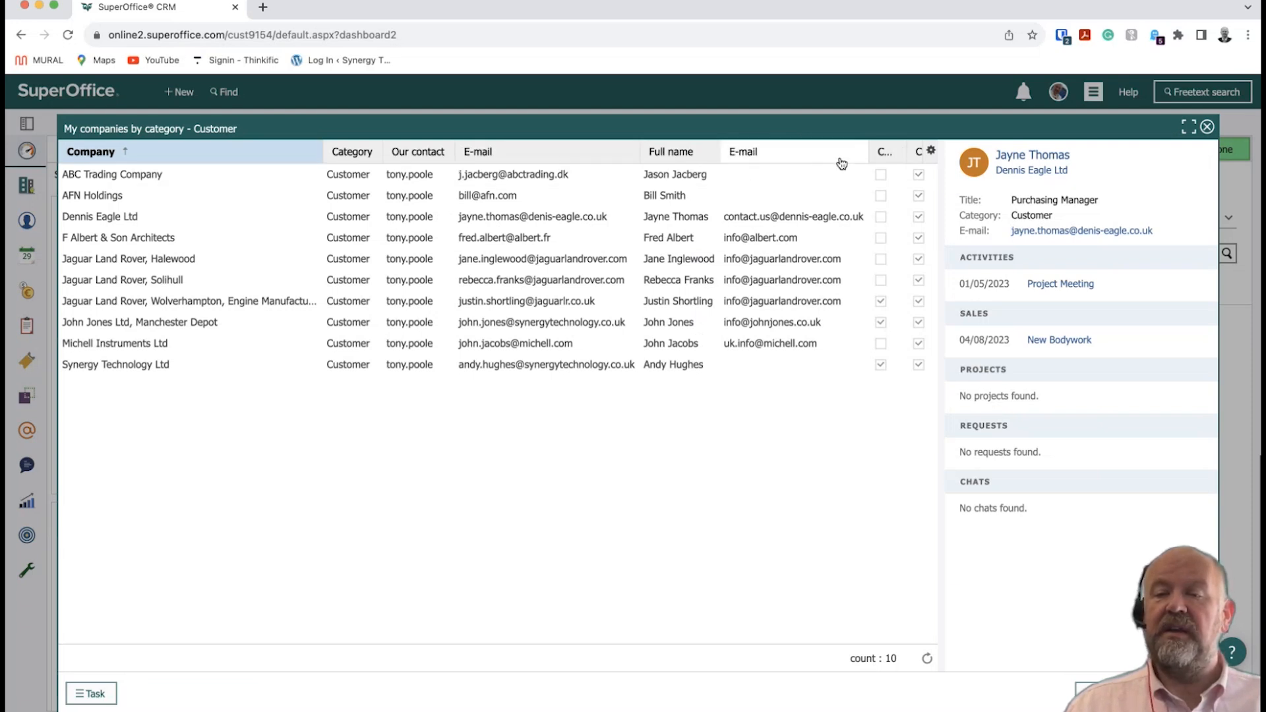
Remove the second E-mail, Consent - E-marketing, Consent - Sales and service and Stop columns from the Customer company list.
click(932, 152)
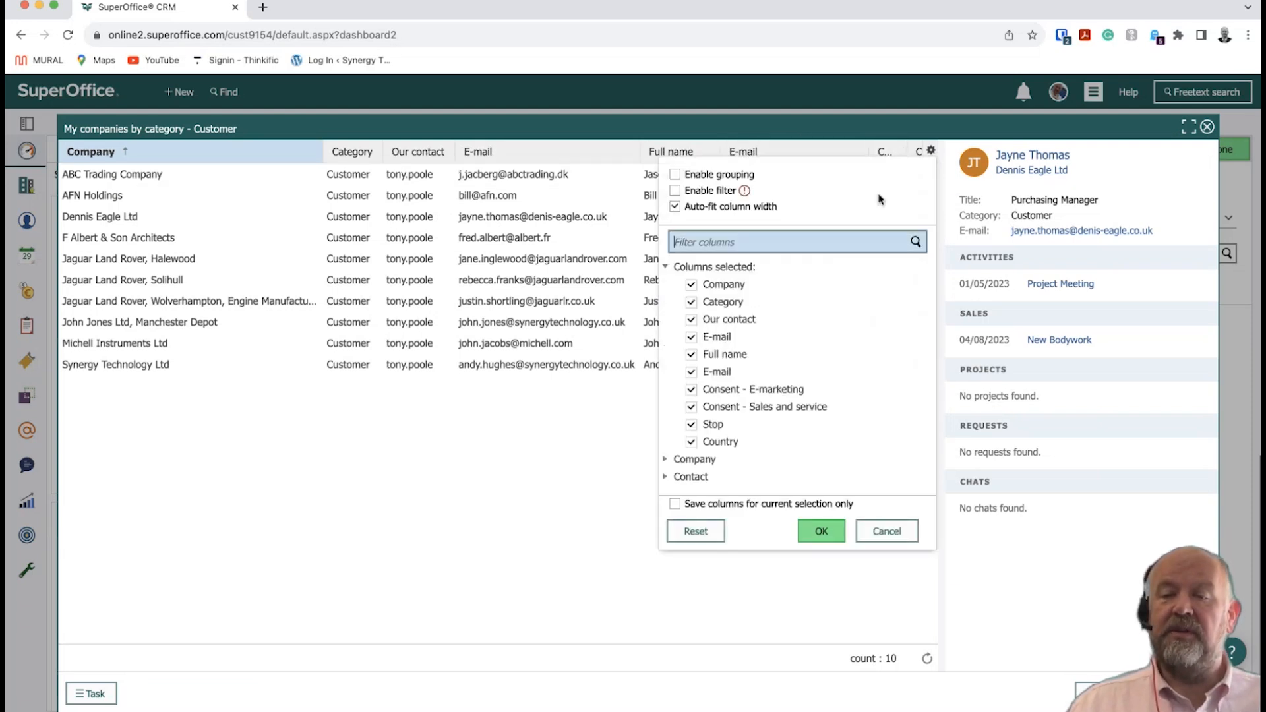
click(691, 425)
click(691, 407)
click(692, 389)
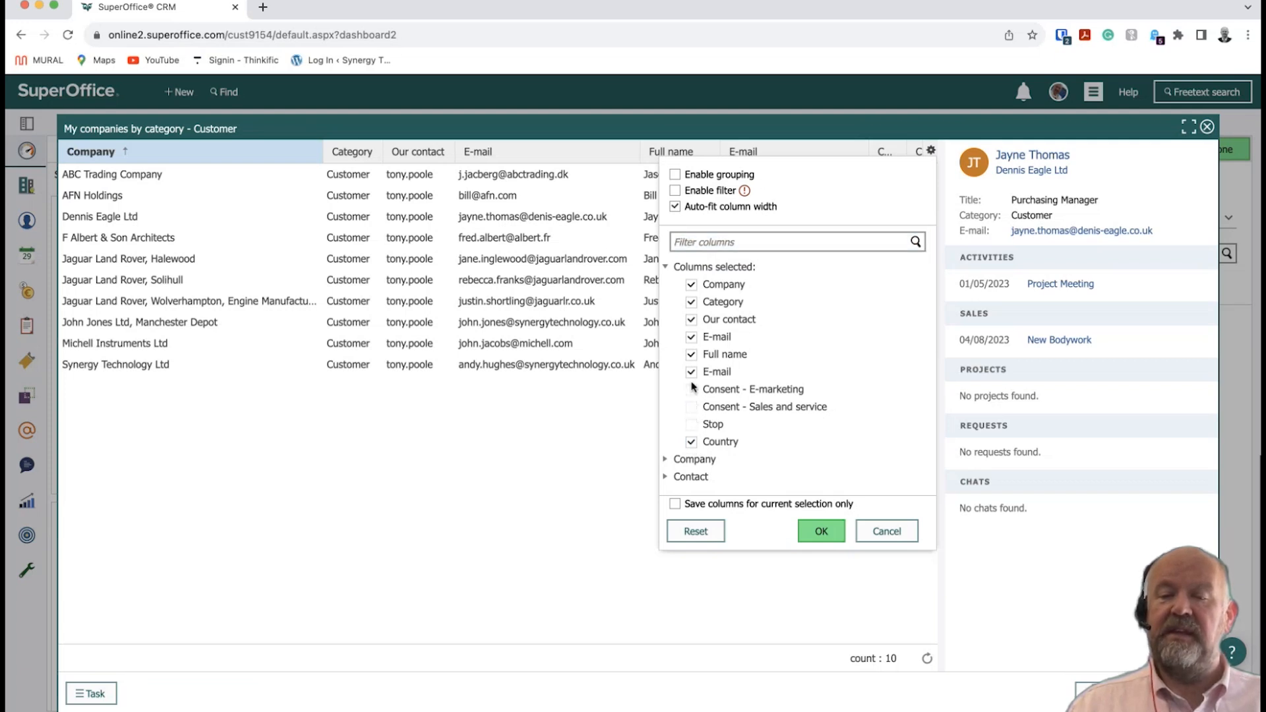
click(821, 531)
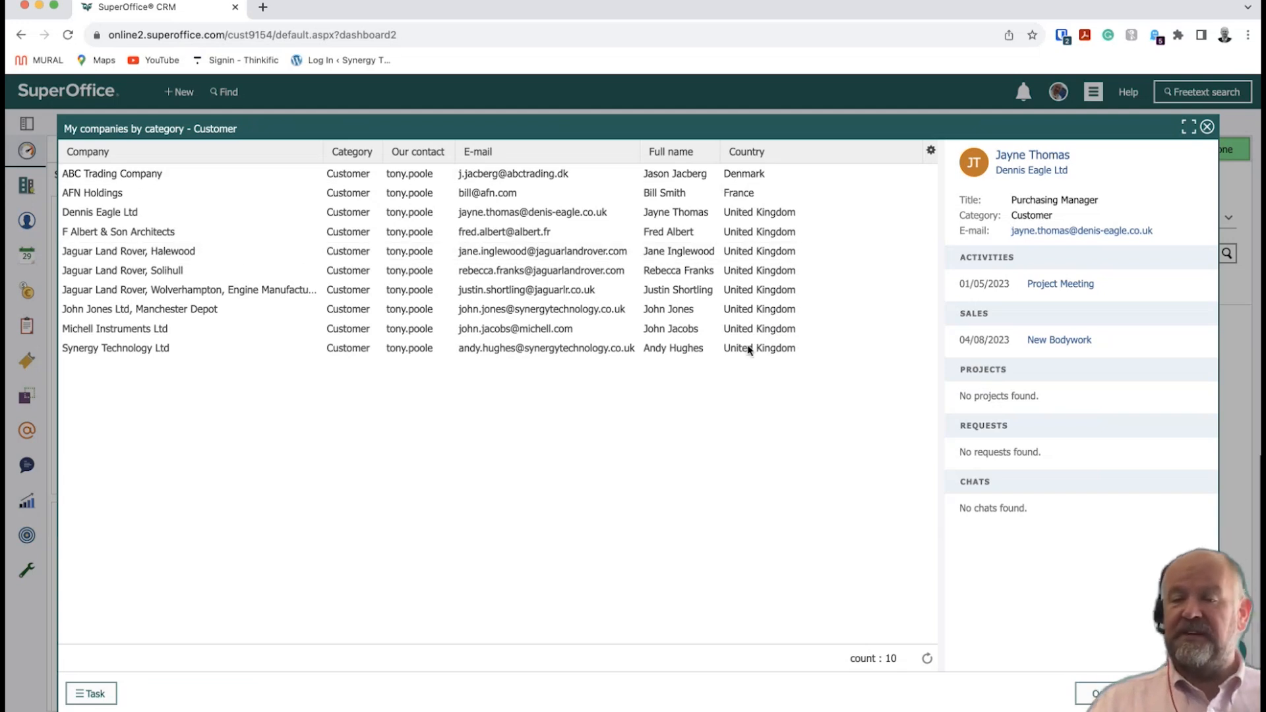
Sort the Customer company list by Country in descending order and look over the column settings.
click(759, 153)
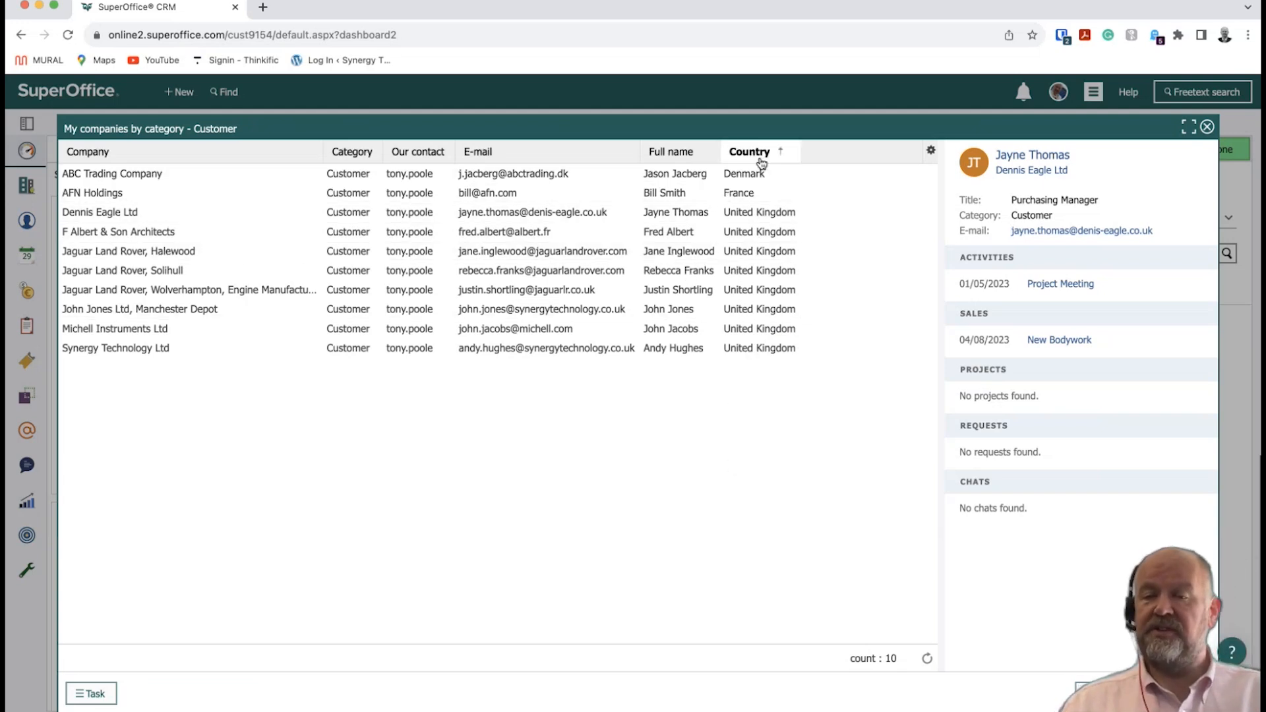
click(762, 163)
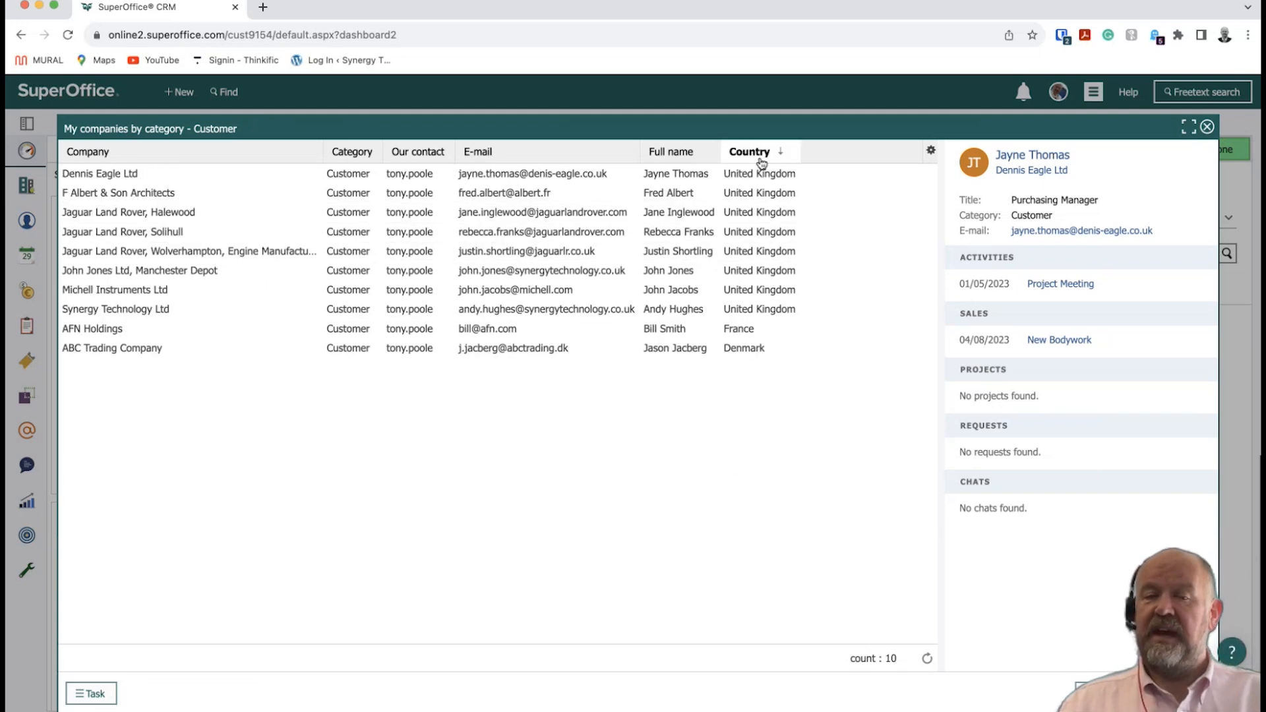
click(931, 153)
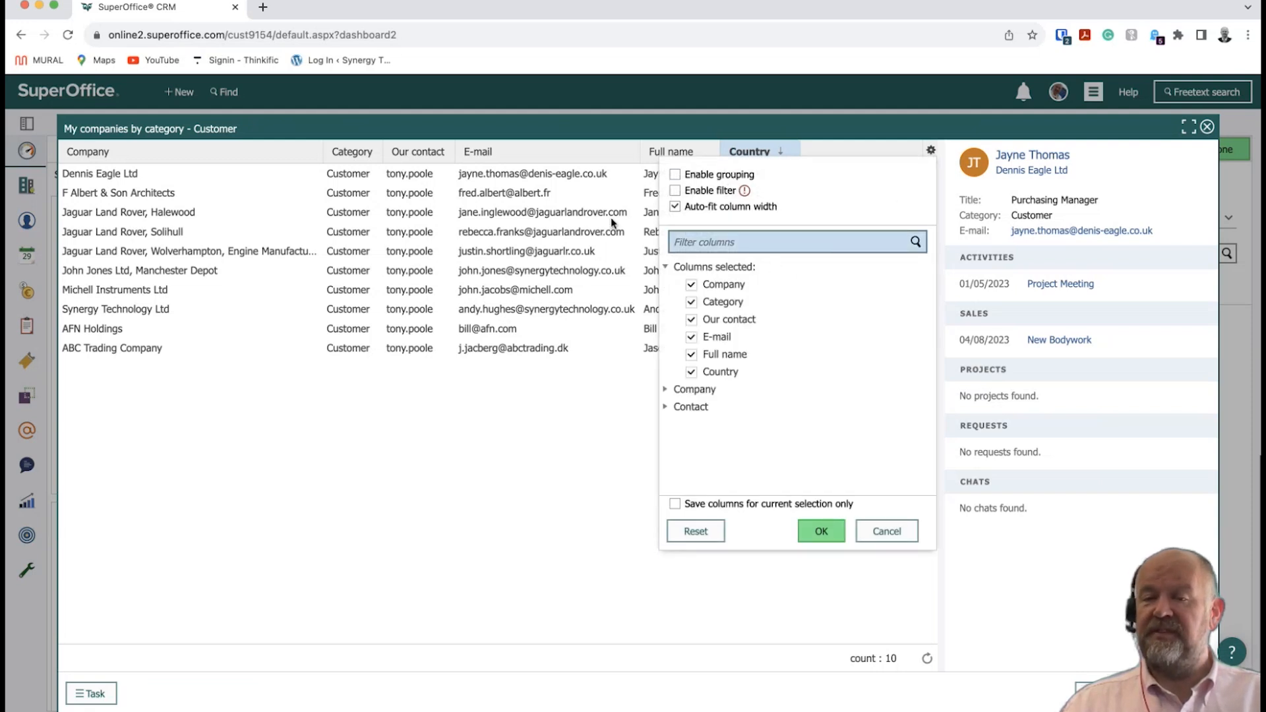
click(569, 456)
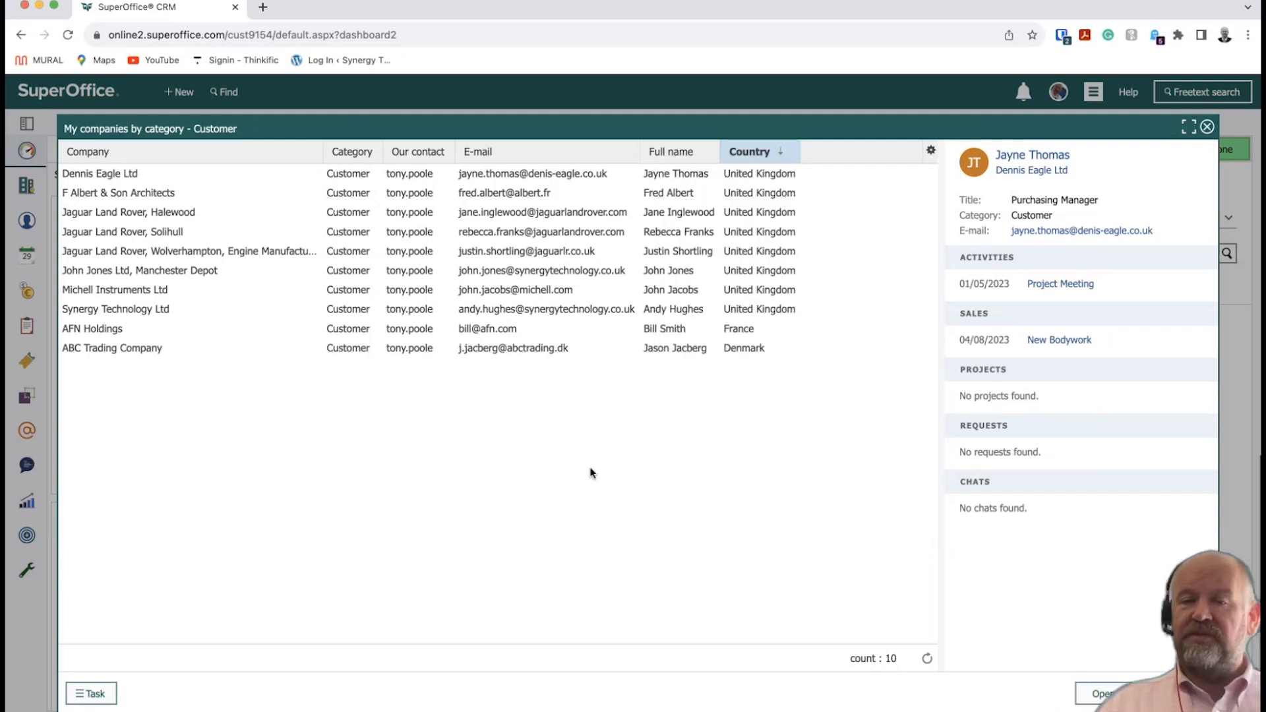
Check the Customer list's task options, preview Dennis Eagle Ltd, F Albert & Son Architects and Jaguar Land Rover, Halewood, and close the list.
click(105, 695)
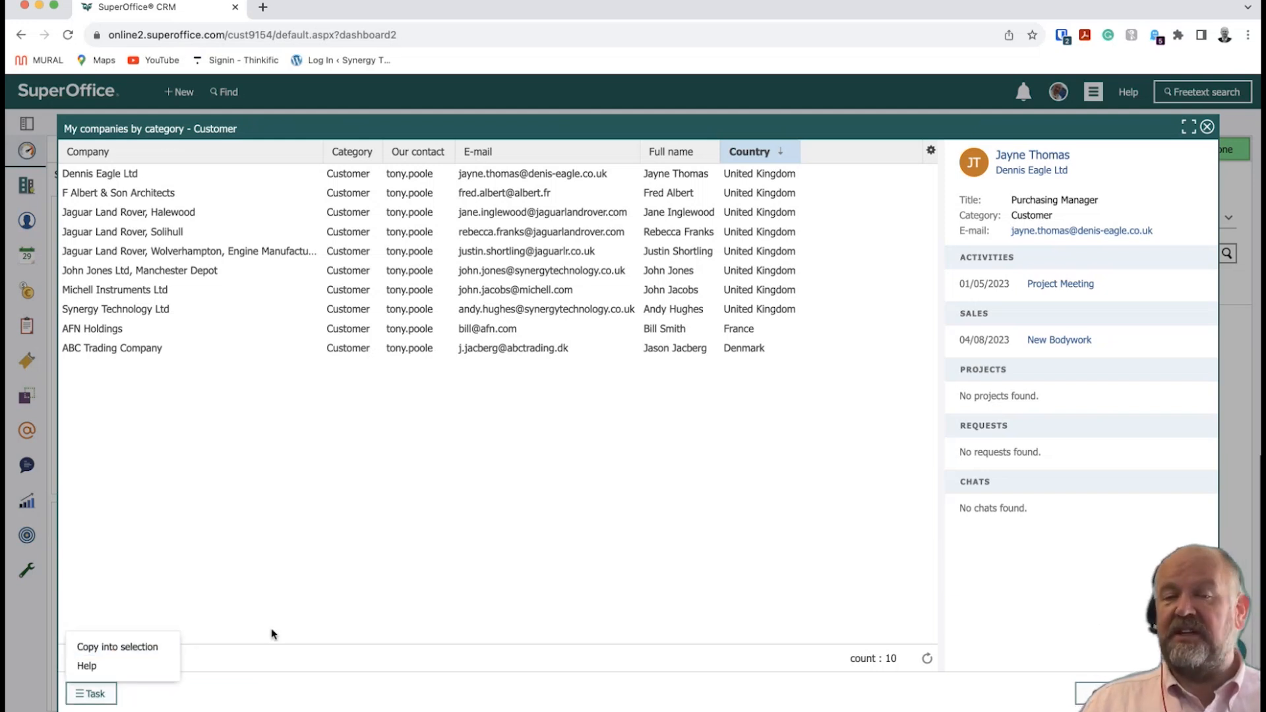
click(337, 621)
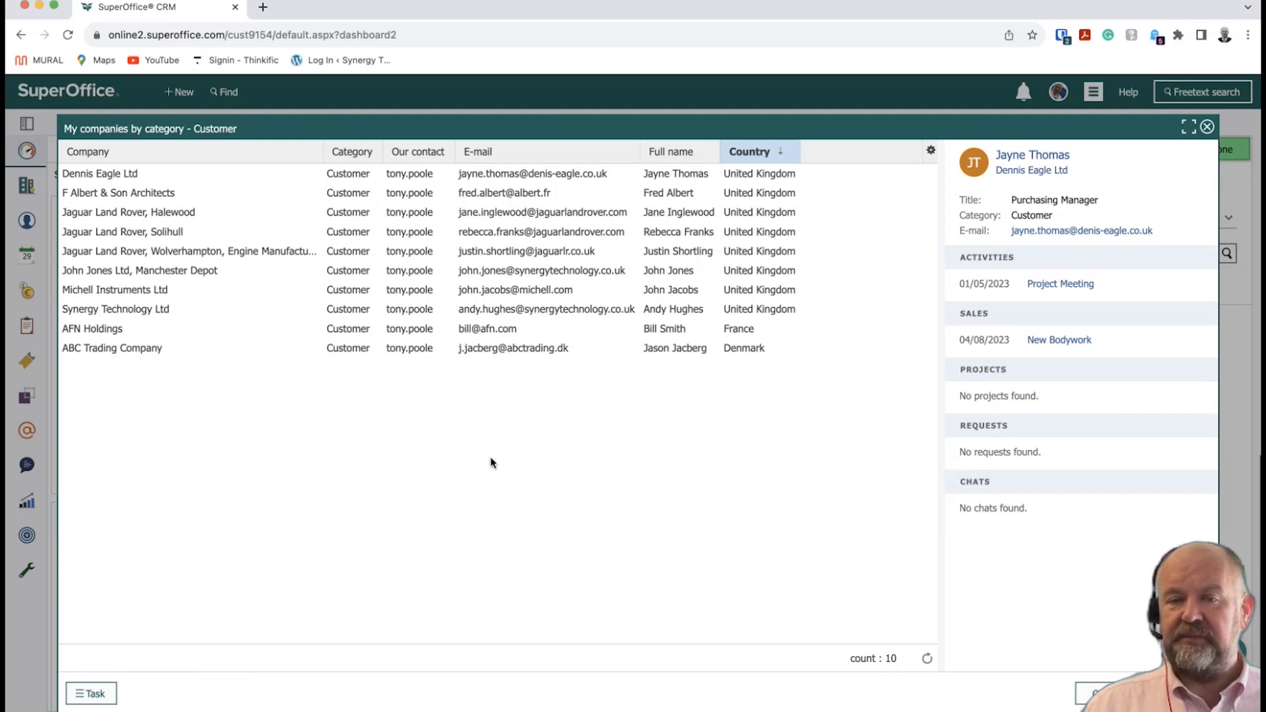
click(220, 180)
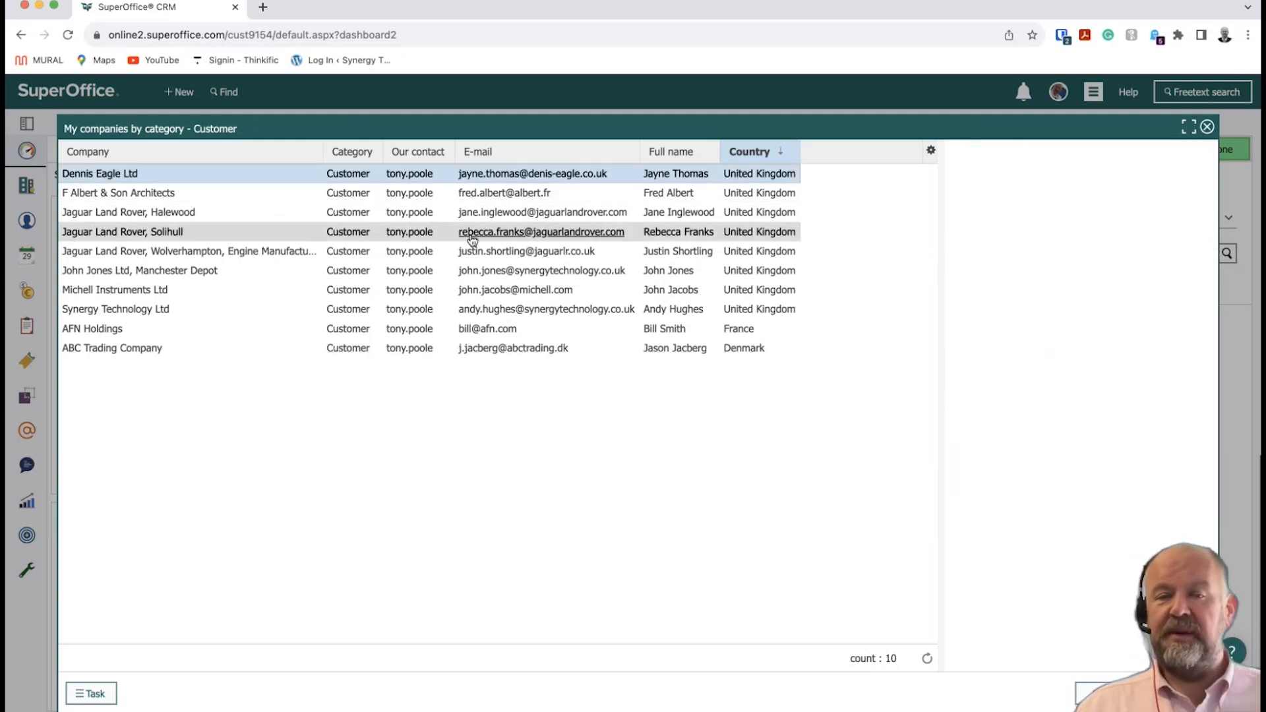
click(290, 197)
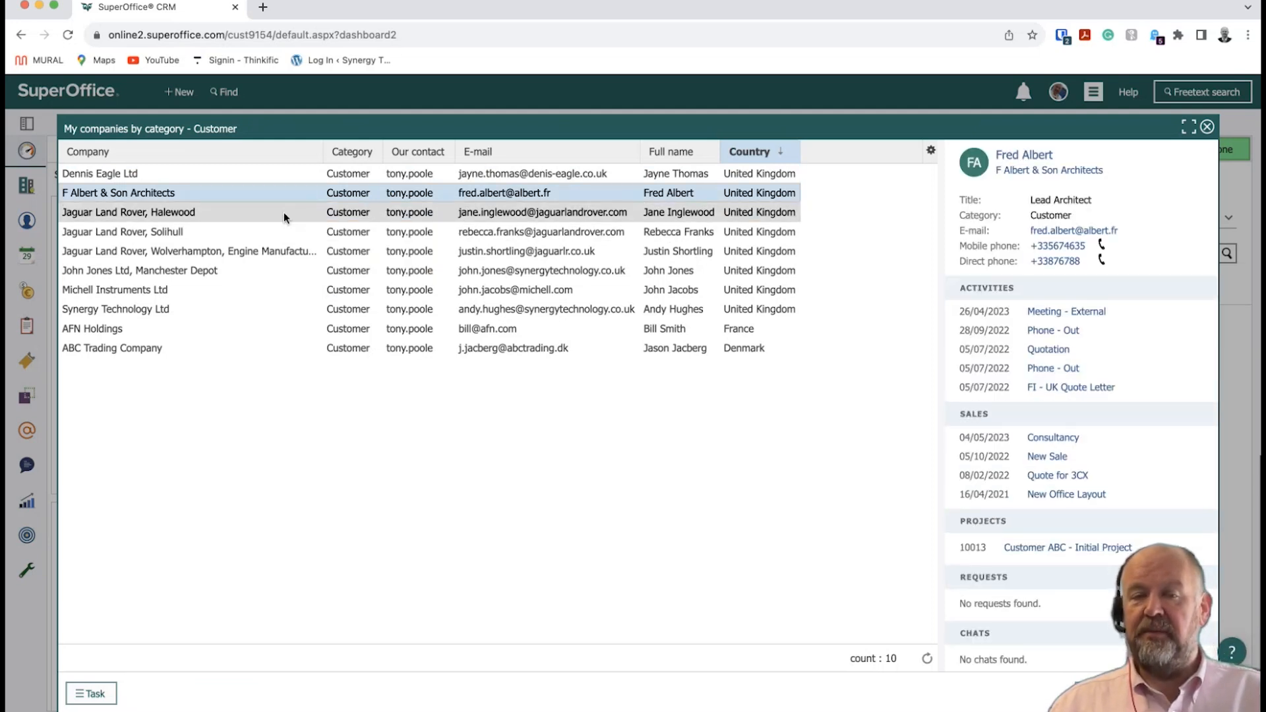
click(283, 212)
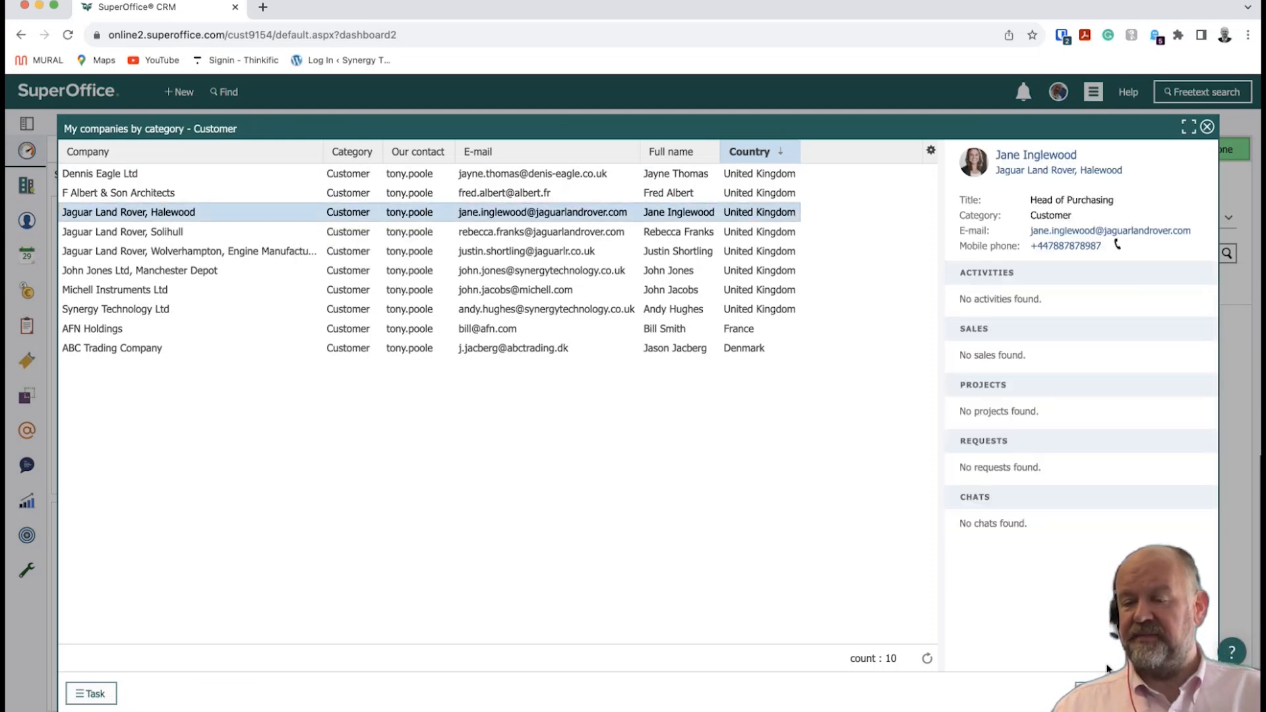
click(1184, 693)
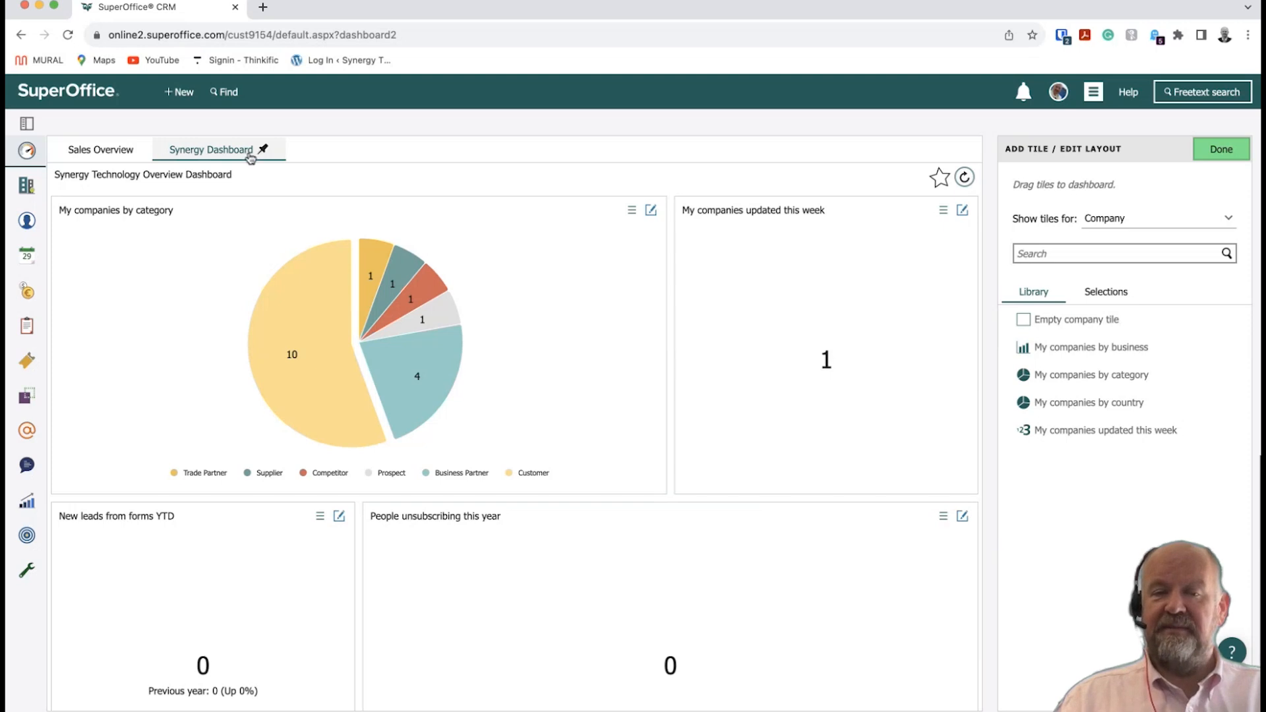
Mark the Synergy Dashboard as the favourite dashboard.
mouse_move(277, 329)
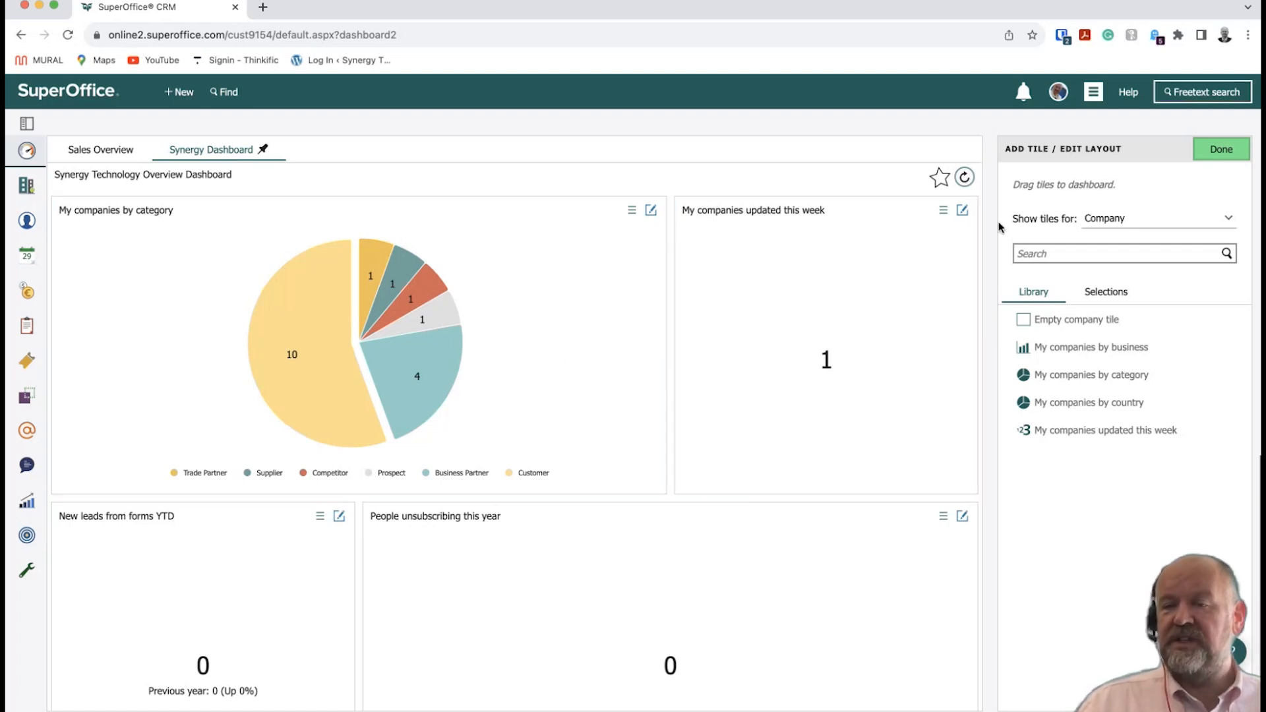
click(944, 183)
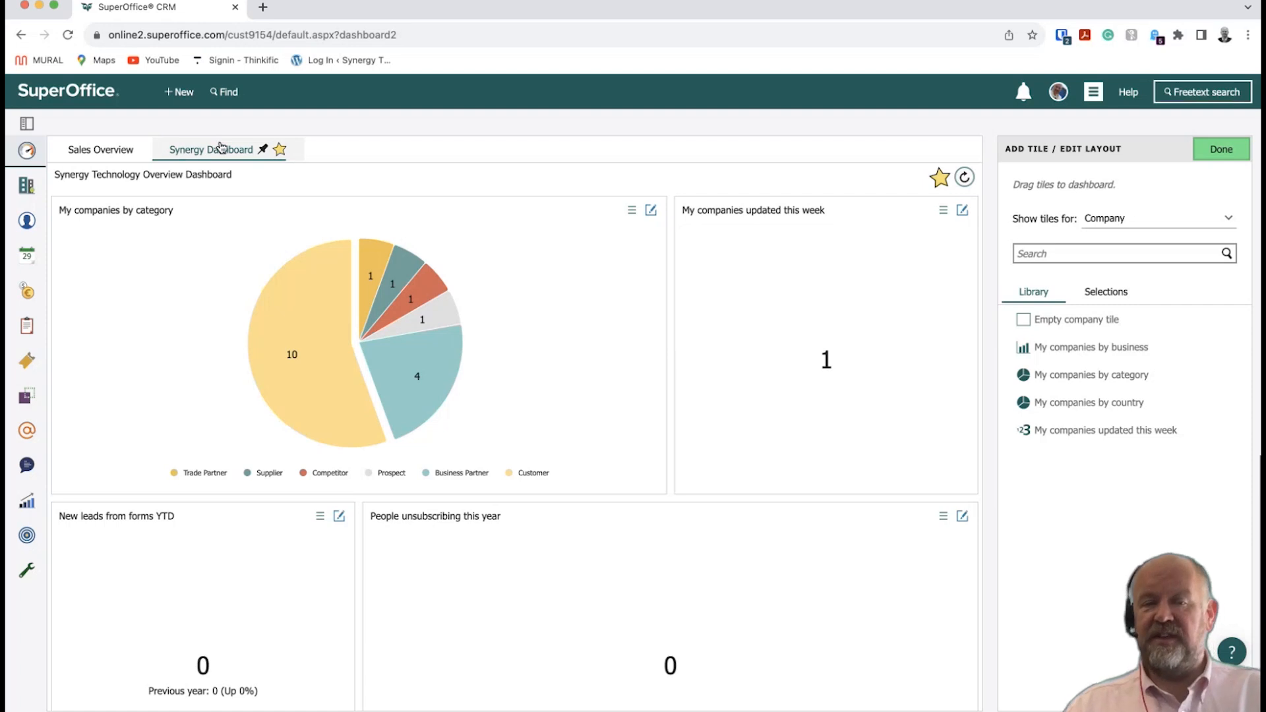
mouse_move(220, 146)
mouse_down()
mouse_move(232, 152)
mouse_move(130, 152)
mouse_move(213, 147)
mouse_up()
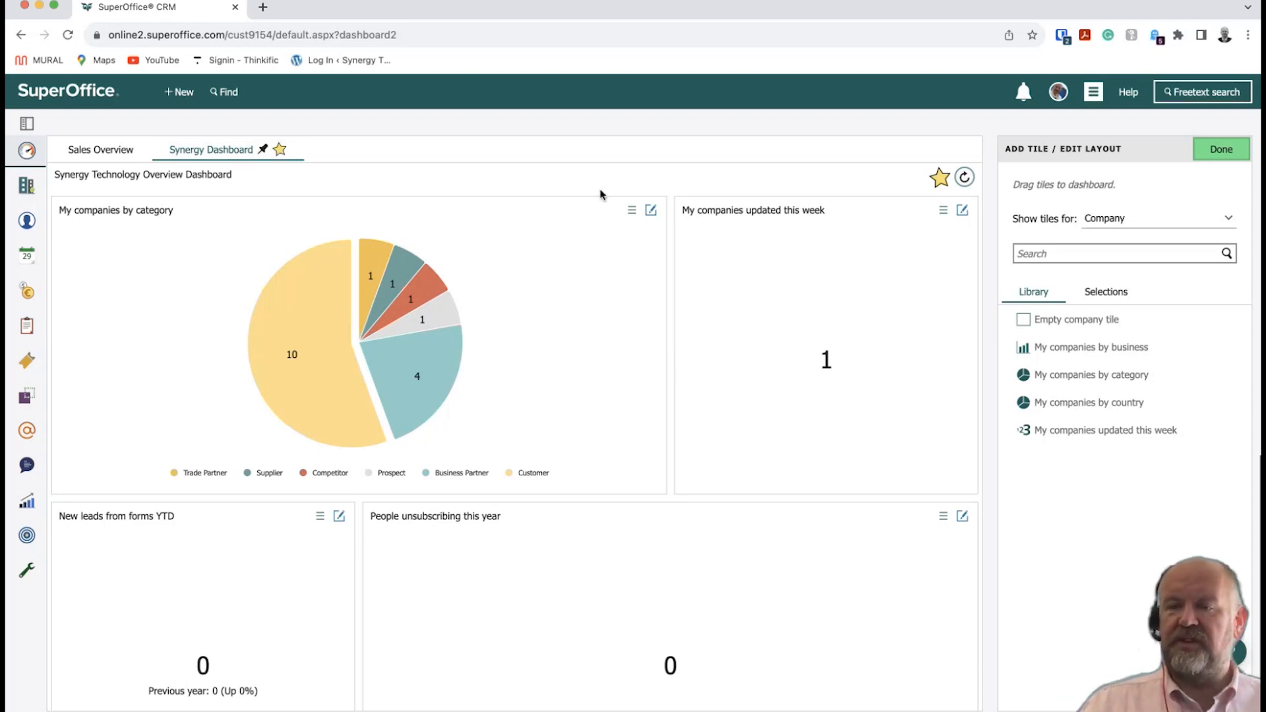
Refresh the Synergy Dashboard's tiles and finish editing its layout.
click(965, 178)
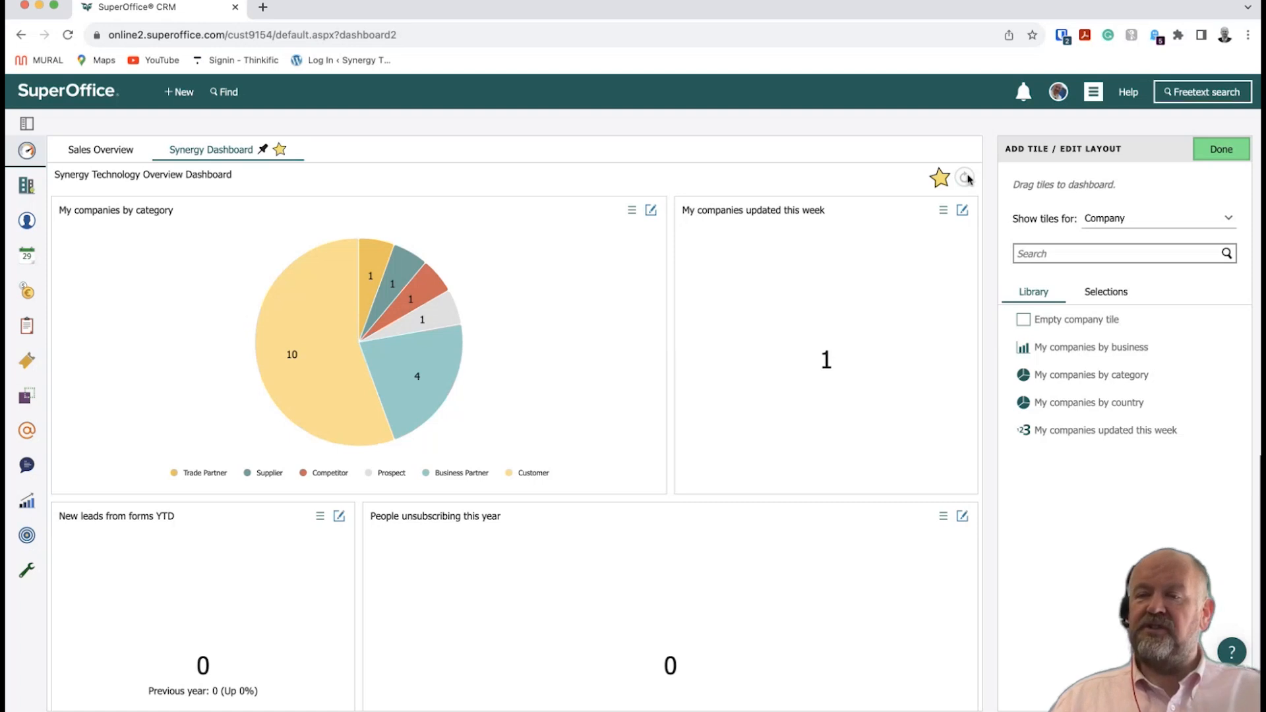
click(1221, 150)
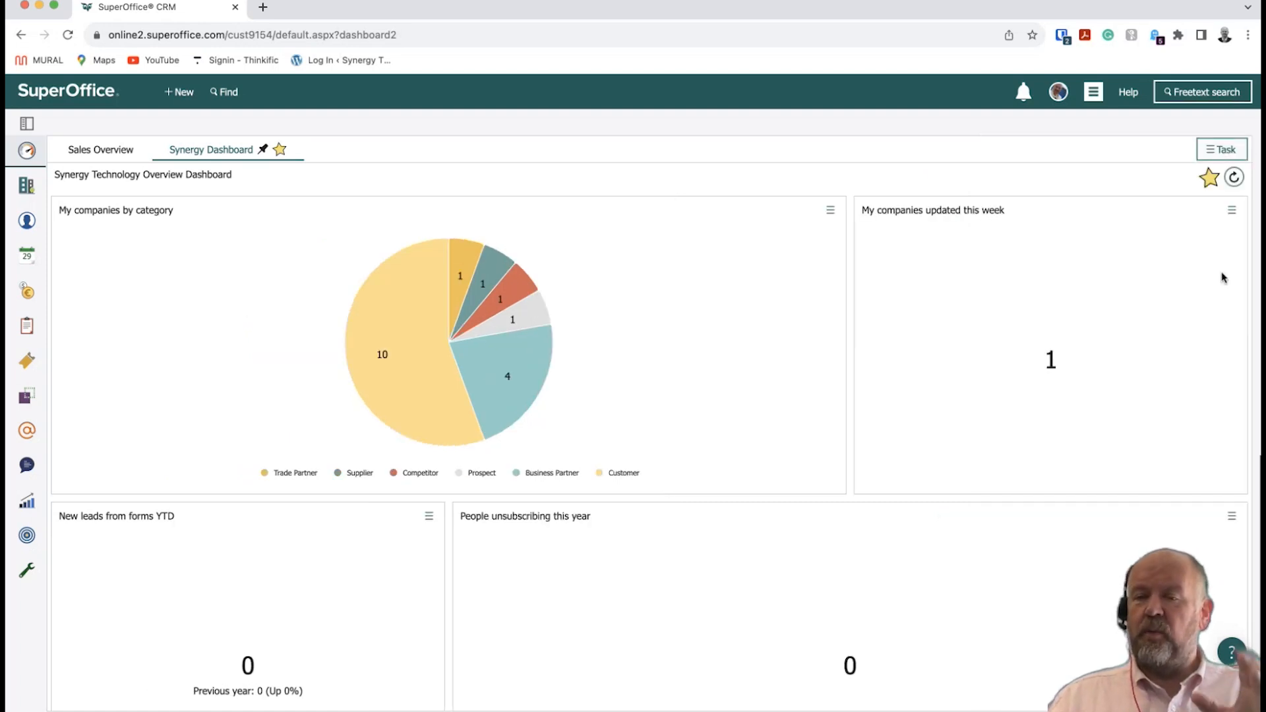